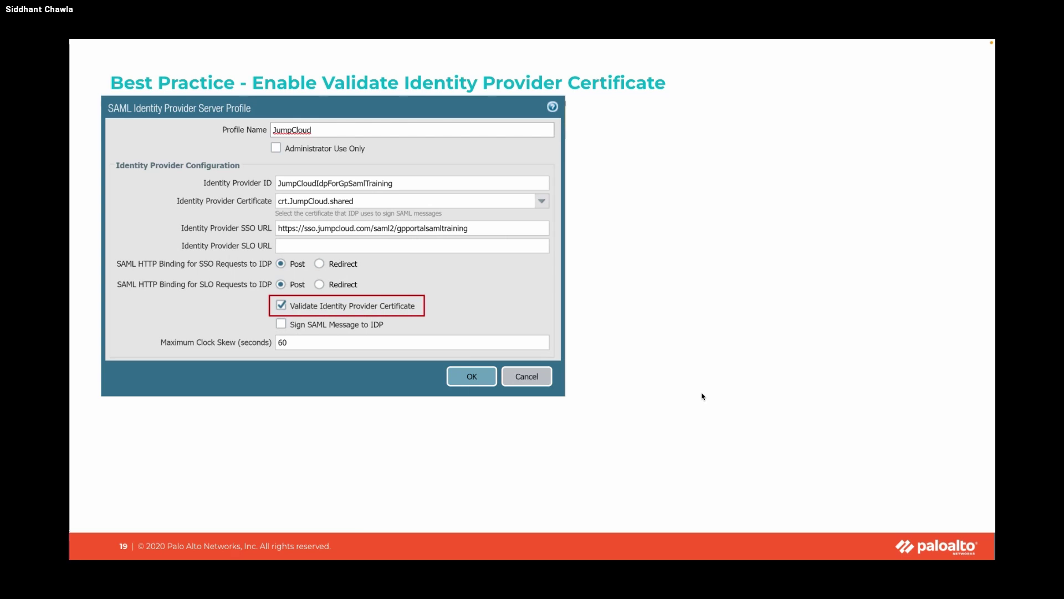
Leave the slideshow and list the firewall's SAML Identity Provider server profiles.
key("Escape")
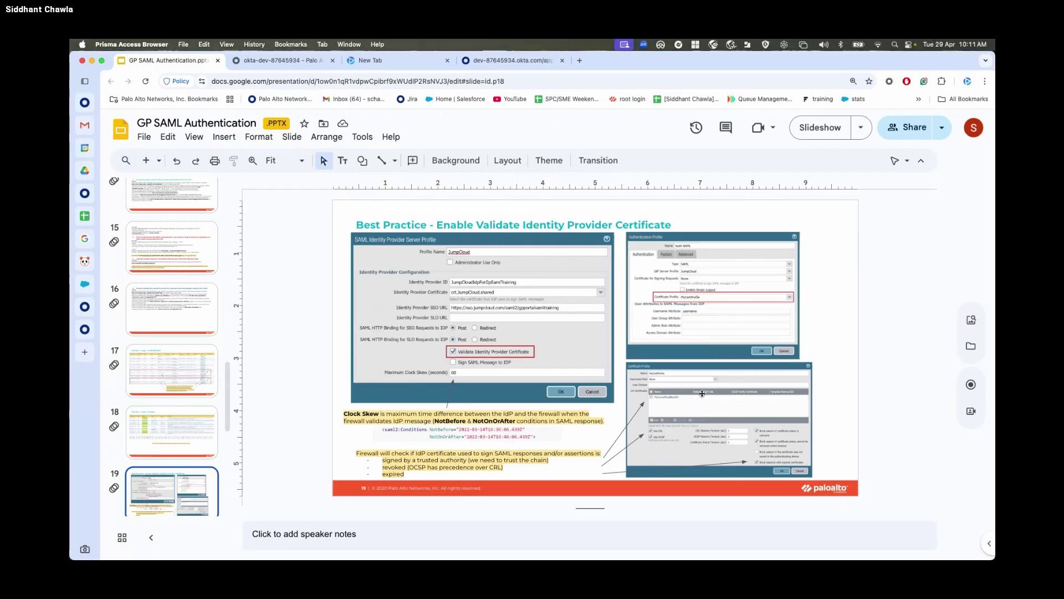
key("alt+Tab")
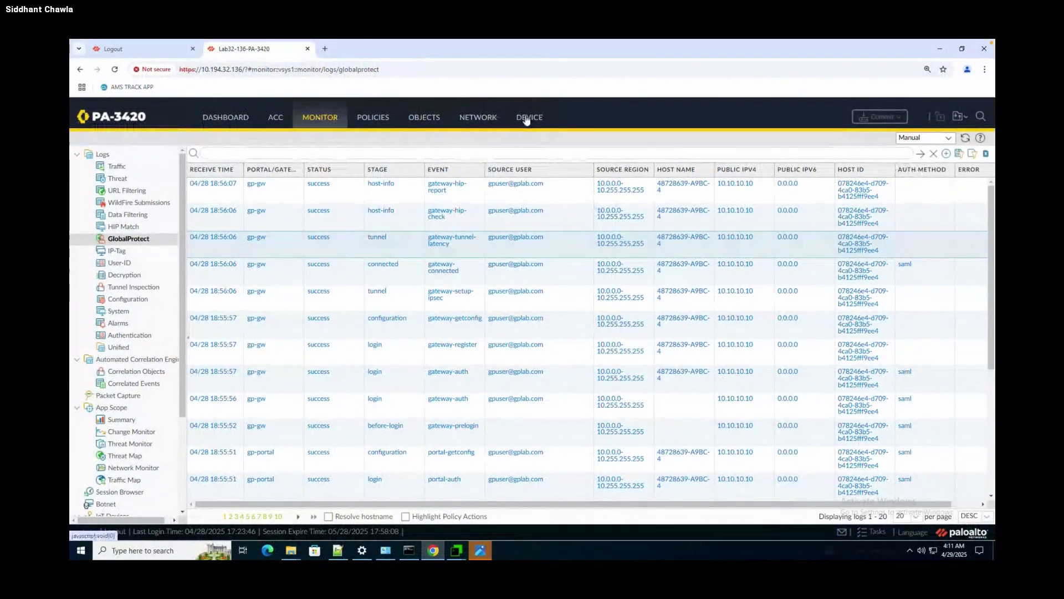
left_click(528, 117)
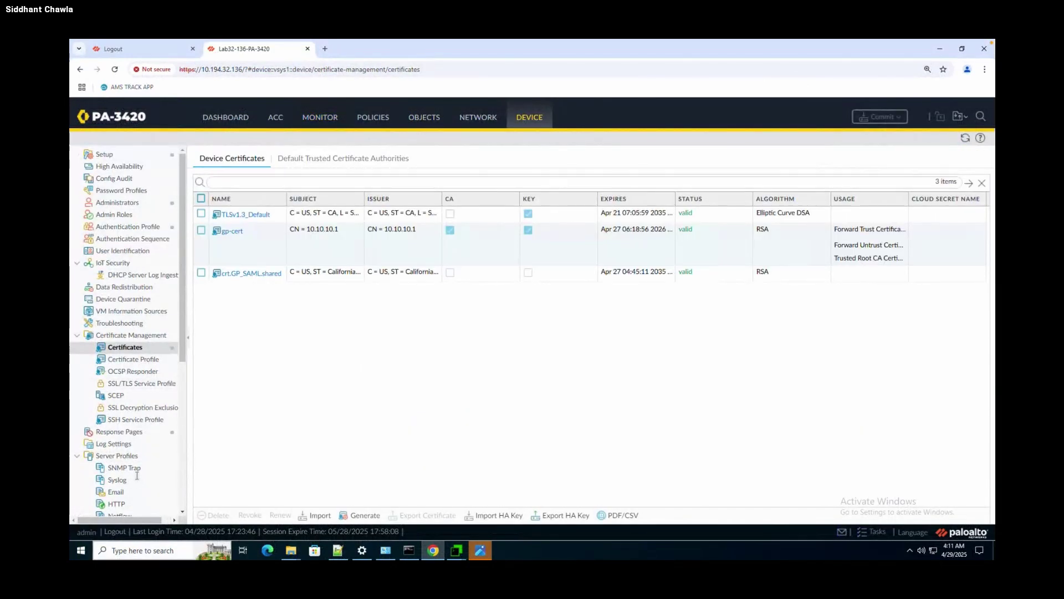
scroll(138, 477, "down", 5)
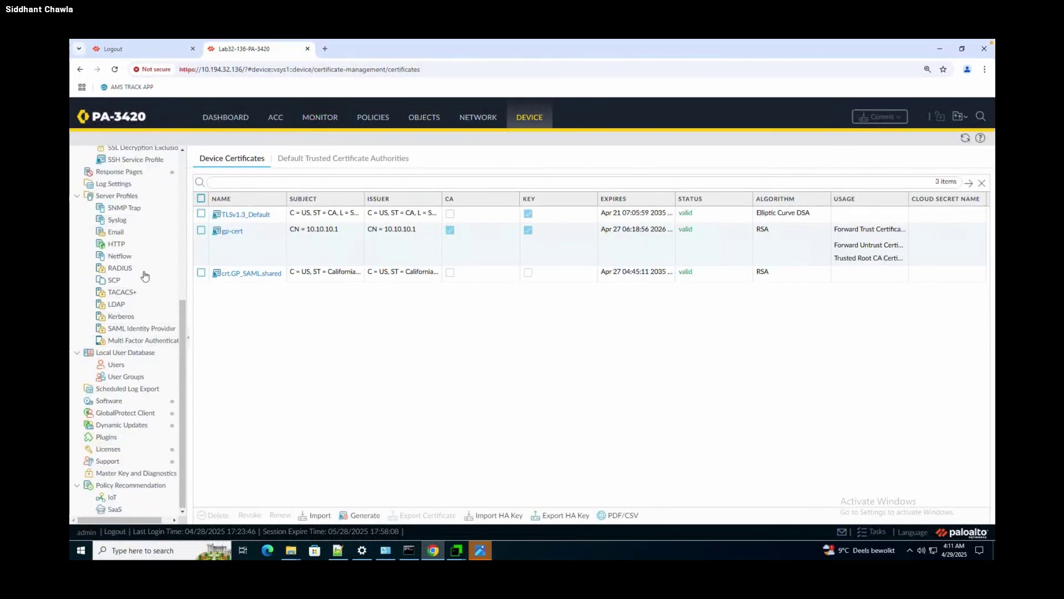
left_click(149, 329)
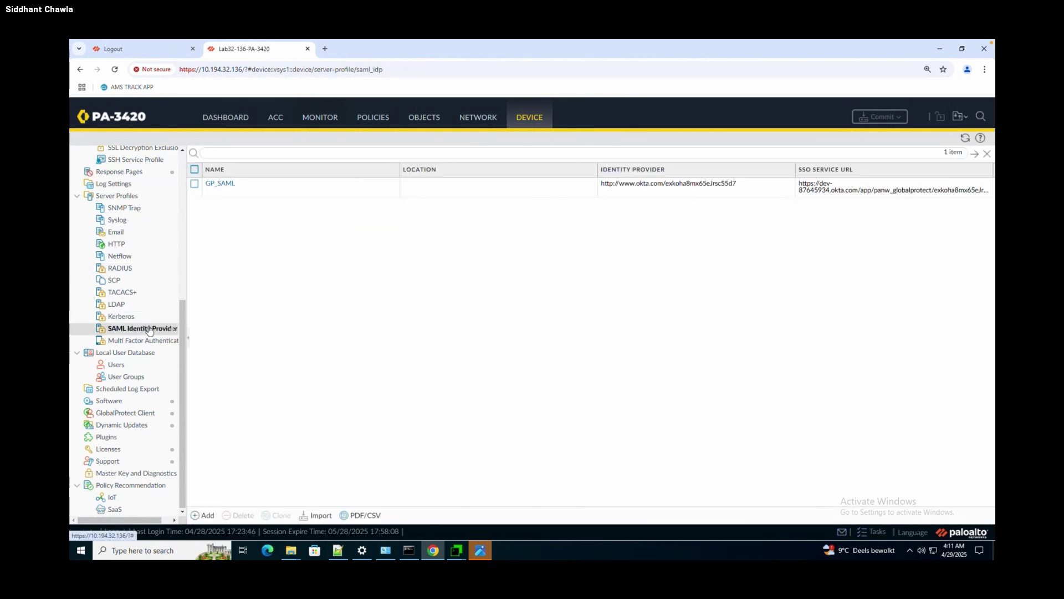
In GP_SAML, tick Validate Identity Provider Certificate, then cancel without saving and return to the deck.
left_click(220, 186)
left_click(220, 185)
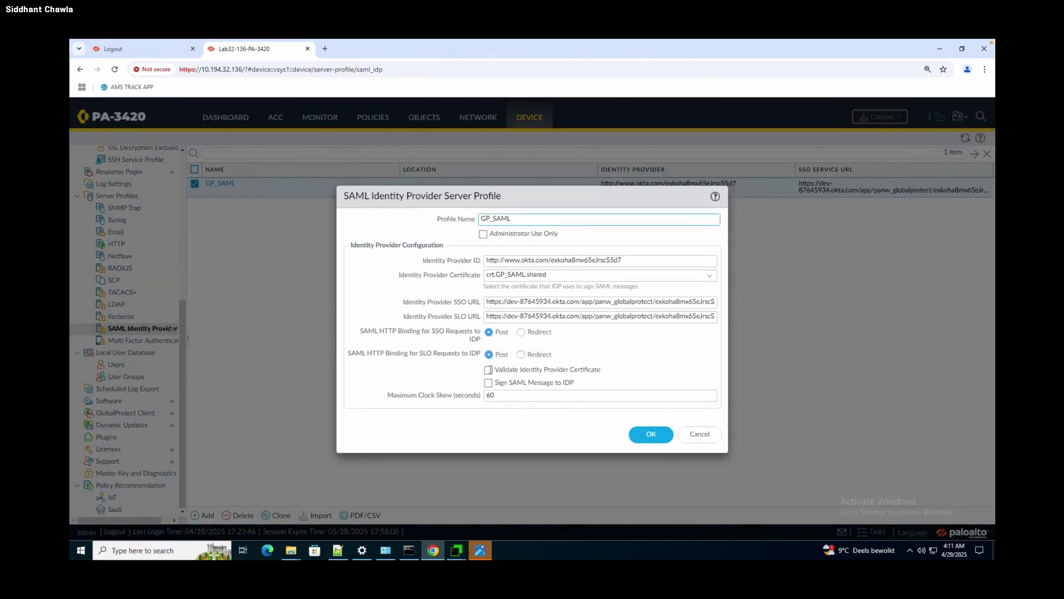
left_click(489, 371)
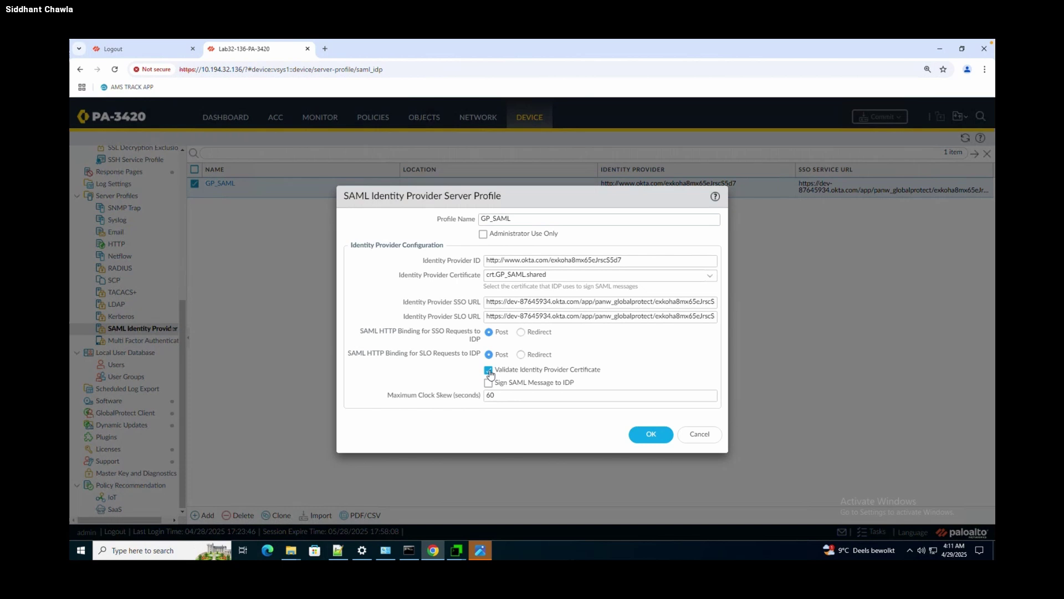
left_click(714, 438)
key("ctrl+Left")
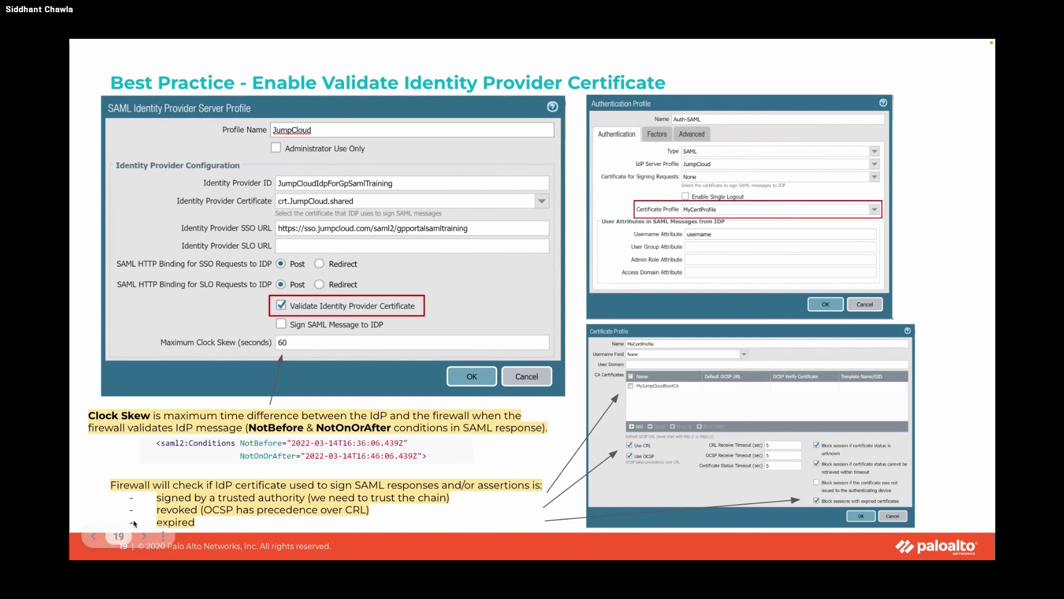
Advance the slideshow from slide 19 to slide 20 on the username attribute.
key("Right")
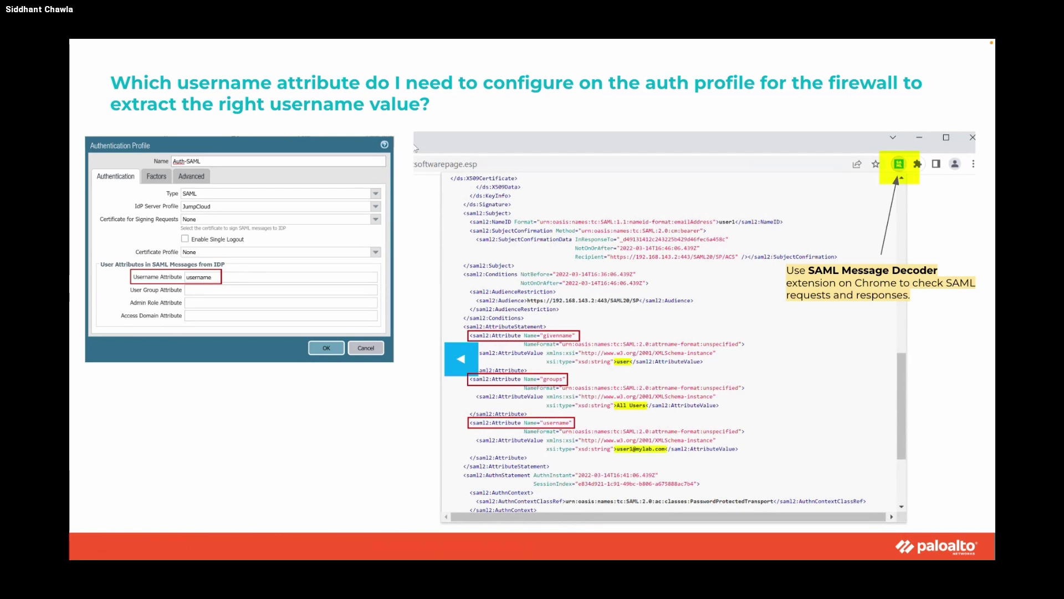
Show the note that the domain attribute is absent, then exit the slideshow to the Windows desktop.
key("Right")
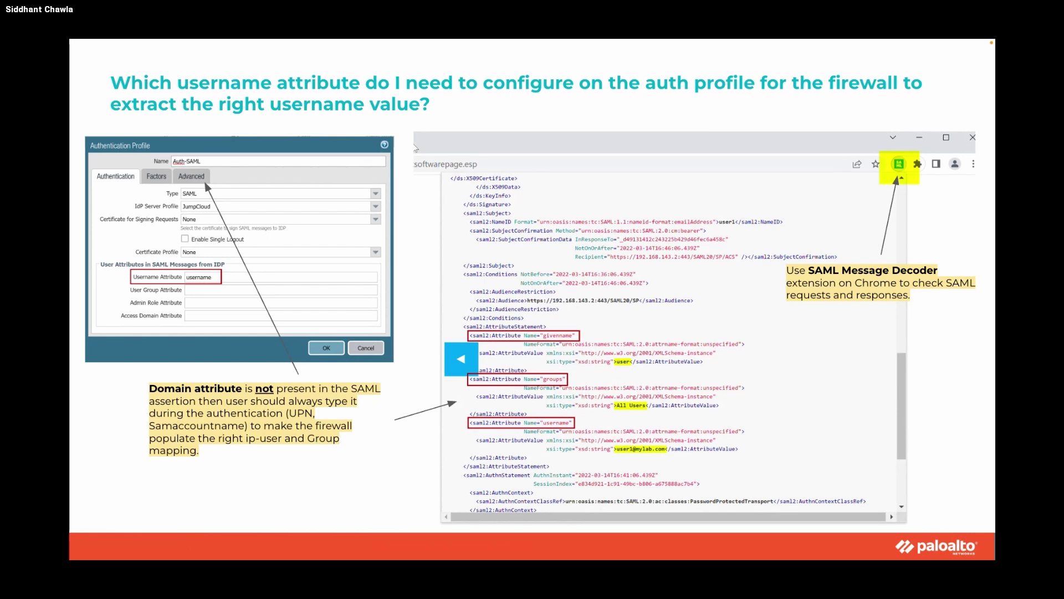
key("Escape")
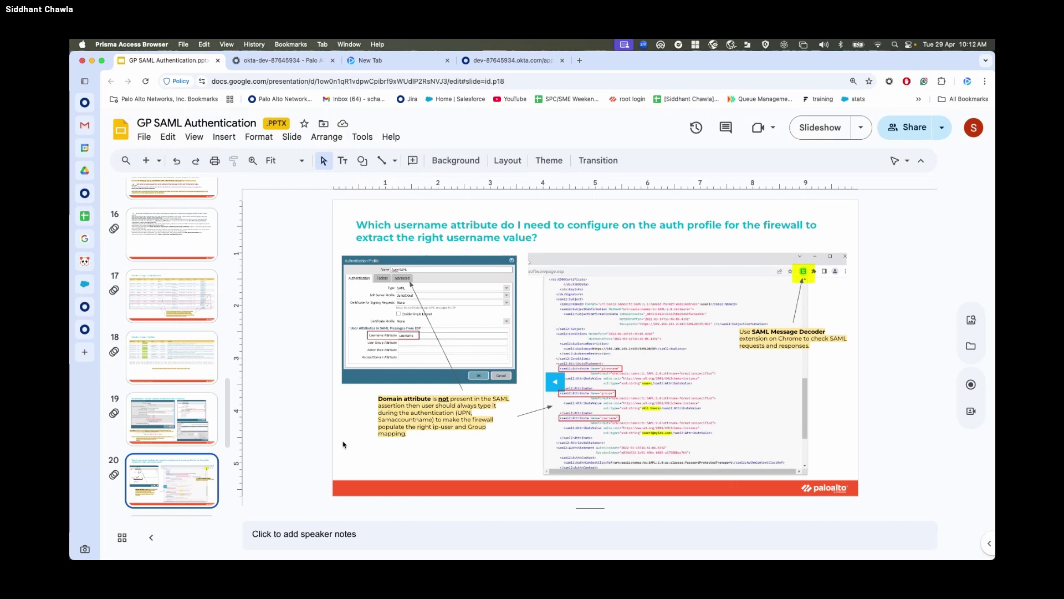
key("ctrl+Right")
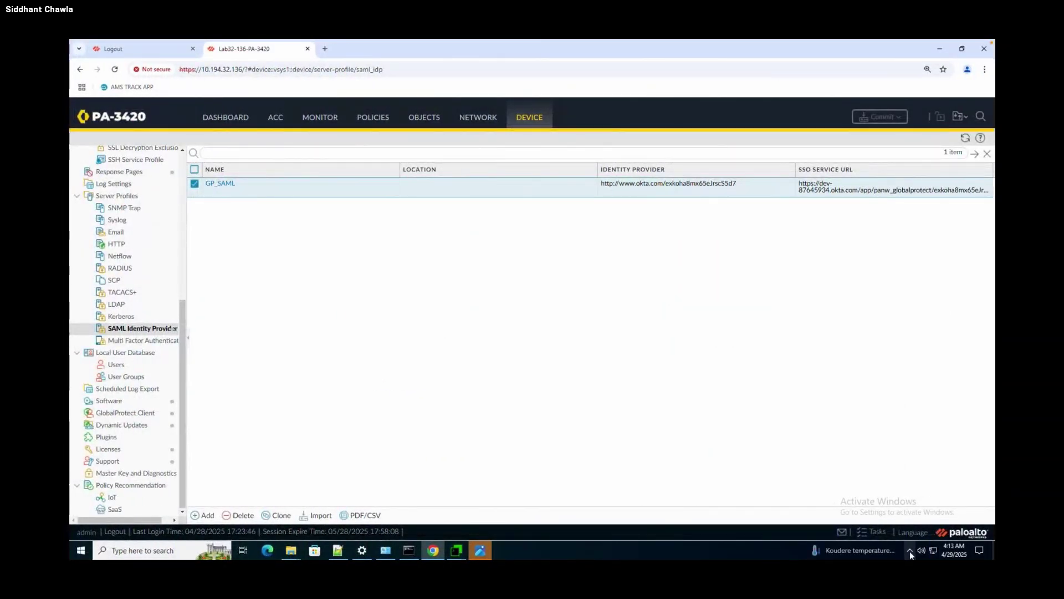
Open GlobalProtect from the hidden tray icons and choose Settings from its menu.
left_click(909, 551)
left_click(932, 520)
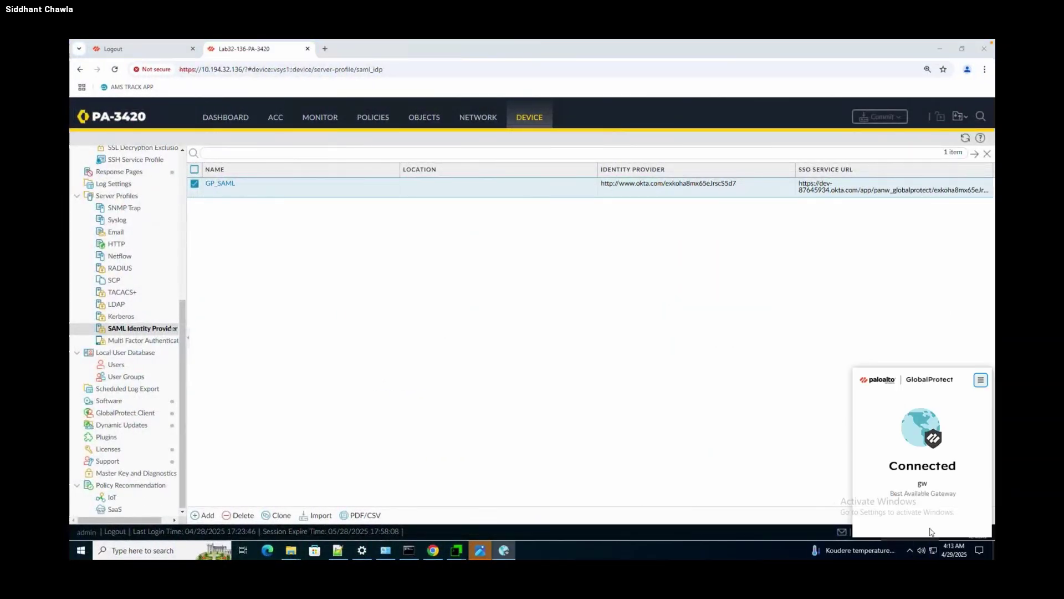
left_click(979, 381)
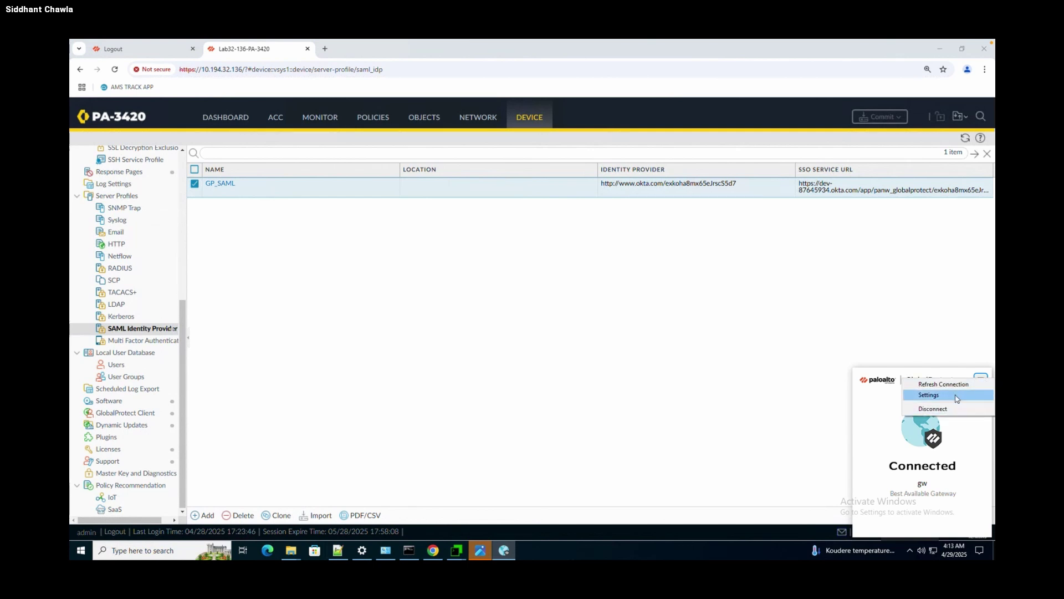
left_click(958, 398)
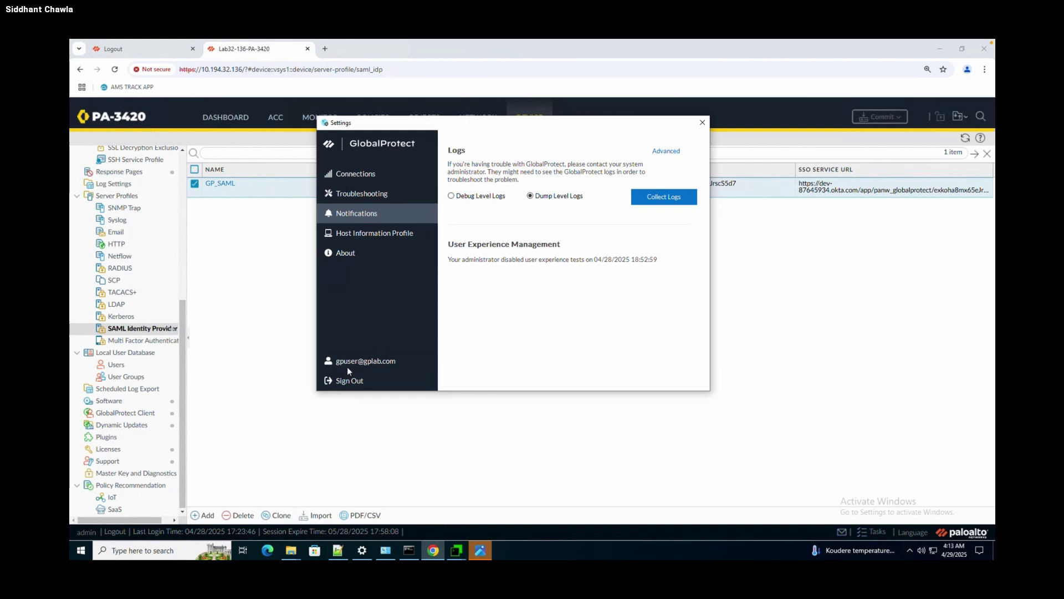
In Notepad++ 'new 2', move GlobalProtect aside and select the Primary username mismatch lines 17–18.
left_click(338, 550)
left_click(92, 81)
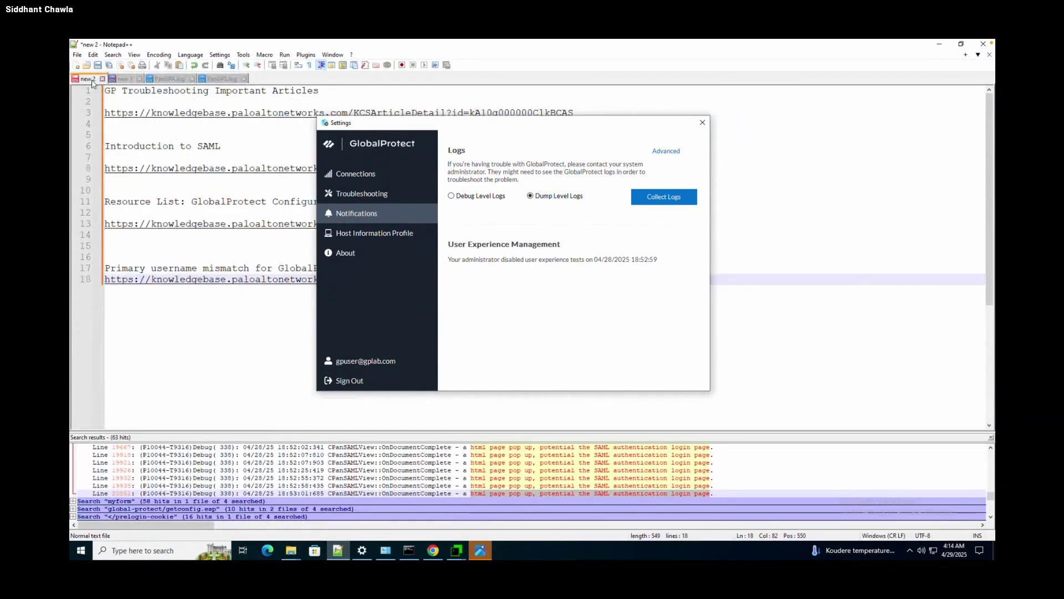
left_click_drag(455, 123, 839, 213)
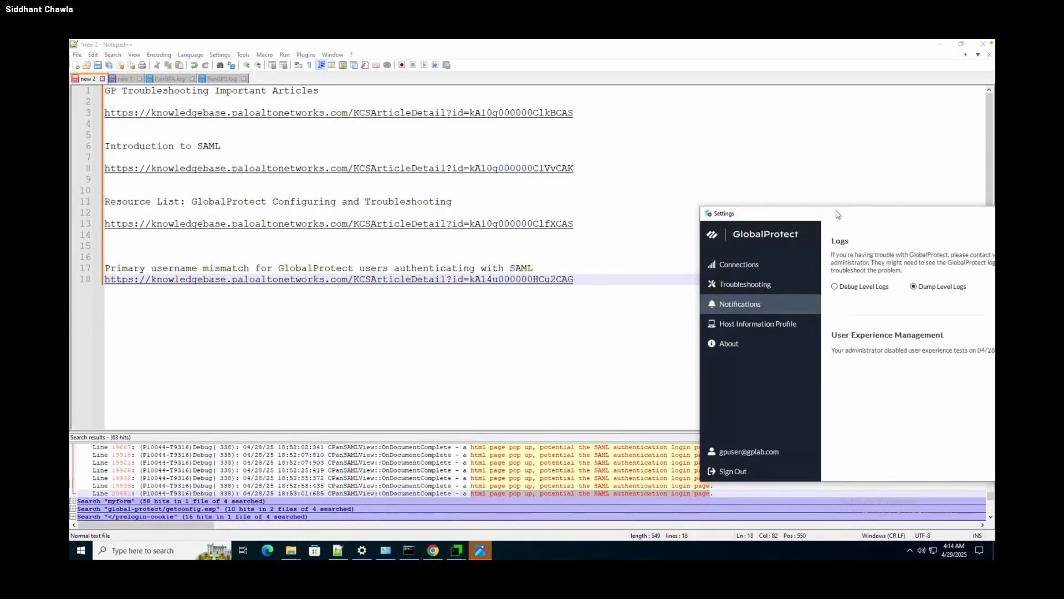
left_click_drag(603, 282, 101, 279)
key("super+c")
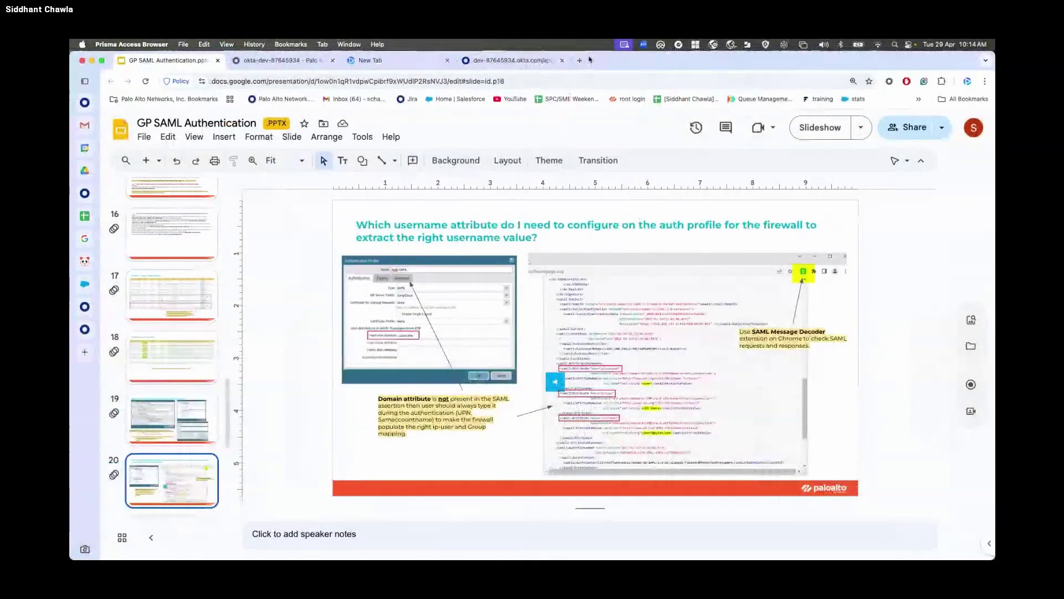
Load the Primary username mismatch article link in a new browser tab.
key("super+t")
key("super+v")
key("Return")
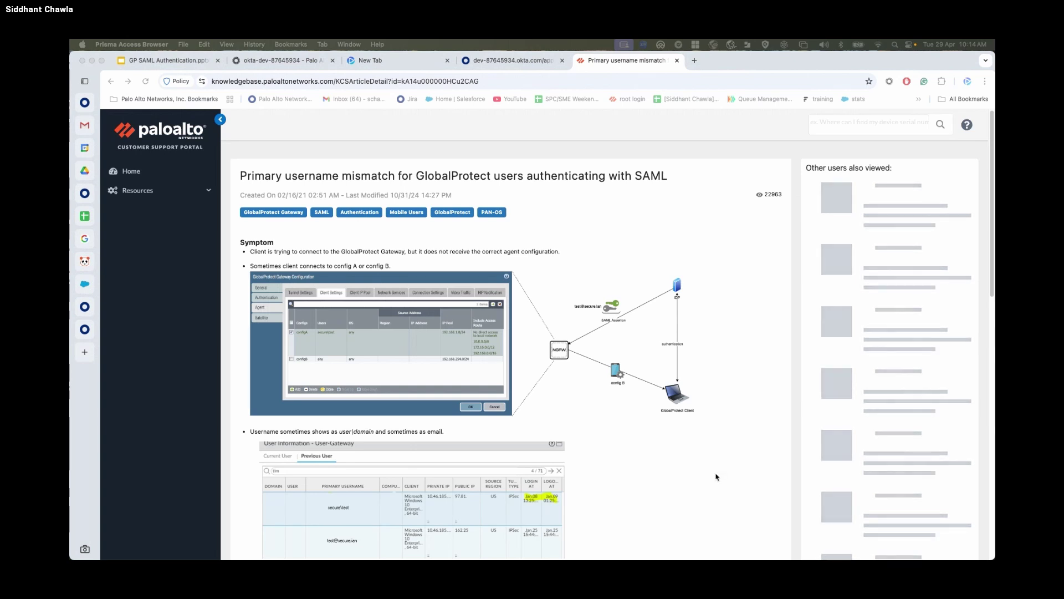
Highlight the note that domain\username formatting must be done at the SAML source.
scroll(720, 471, "down", 2)
scroll(719, 471, "down", 15)
left_click(633, 348)
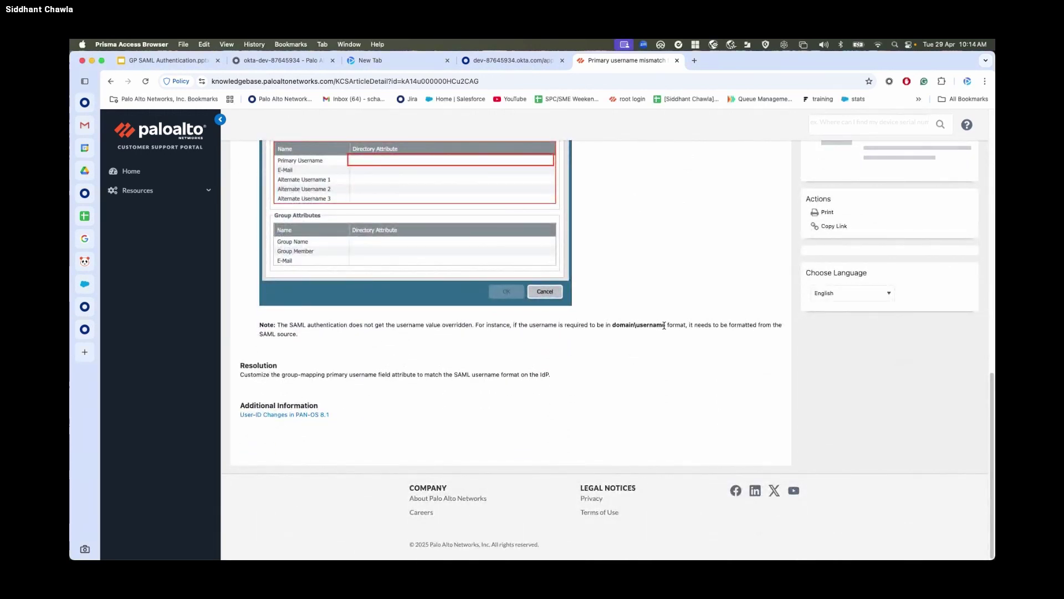
left_click_drag(613, 326, 667, 328)
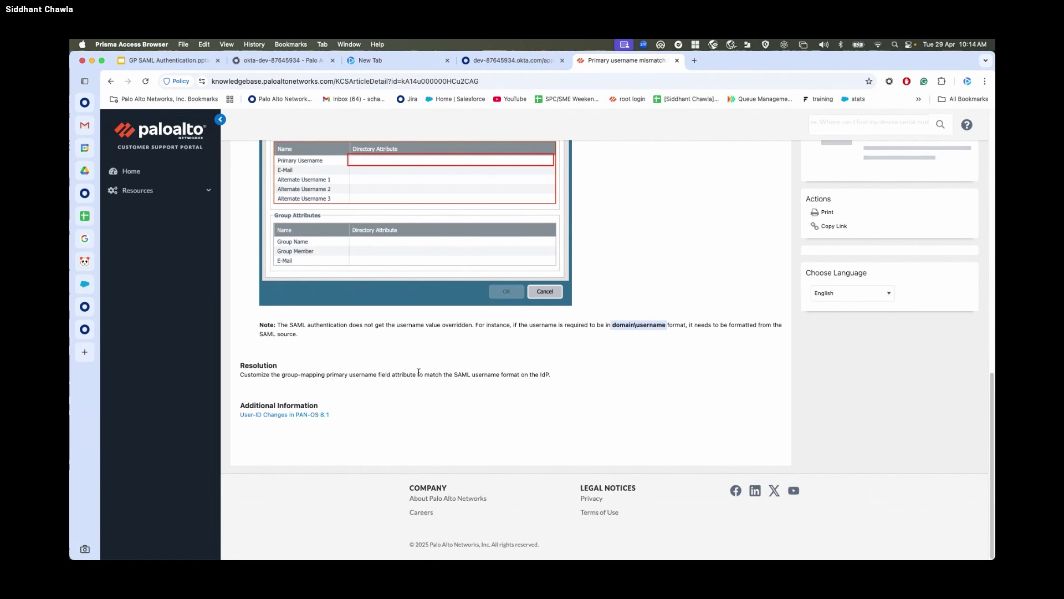
left_click_drag(687, 325, 790, 339)
scroll(531, 265, "up", 1)
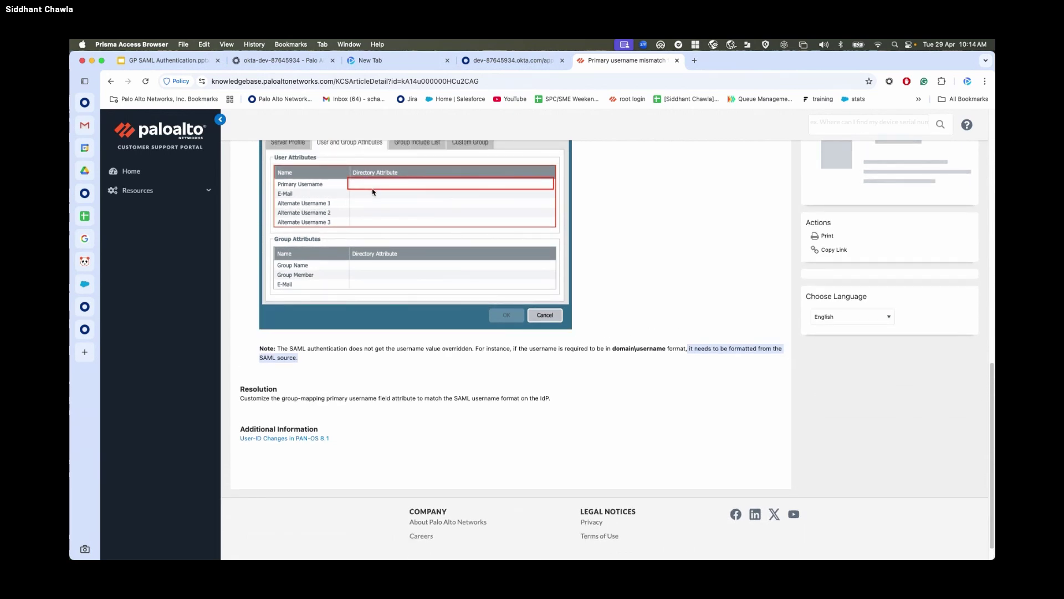
scroll(374, 192, "up", 2)
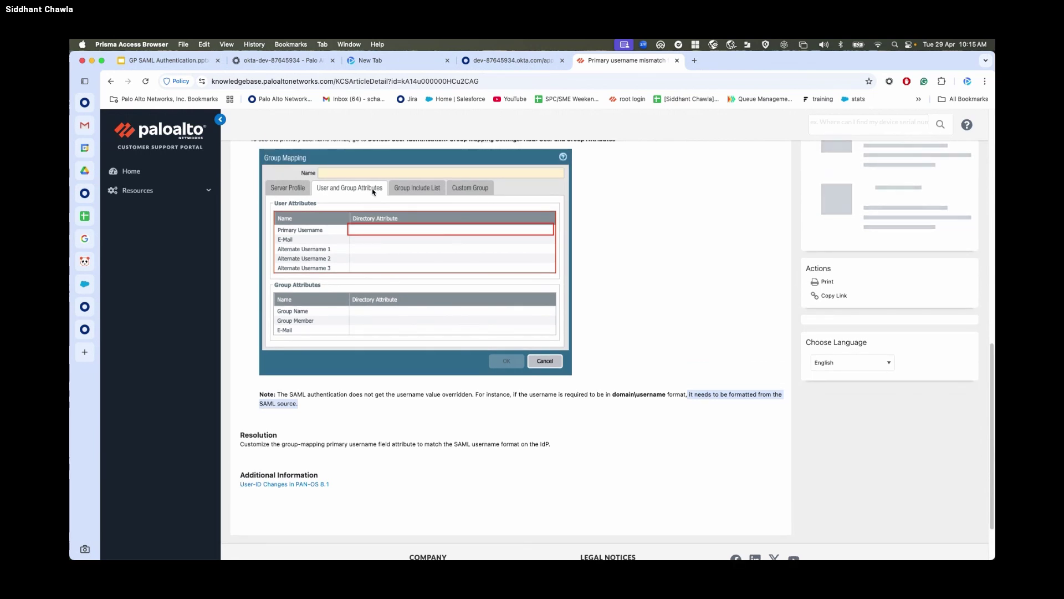
scroll(373, 192, "up", 8)
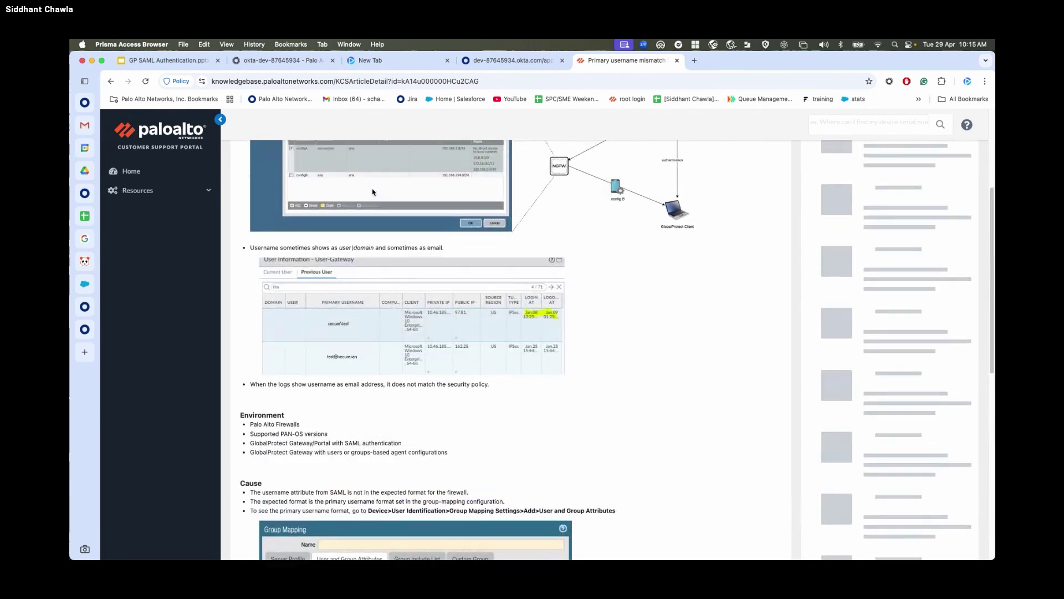
scroll(373, 192, "up", 1)
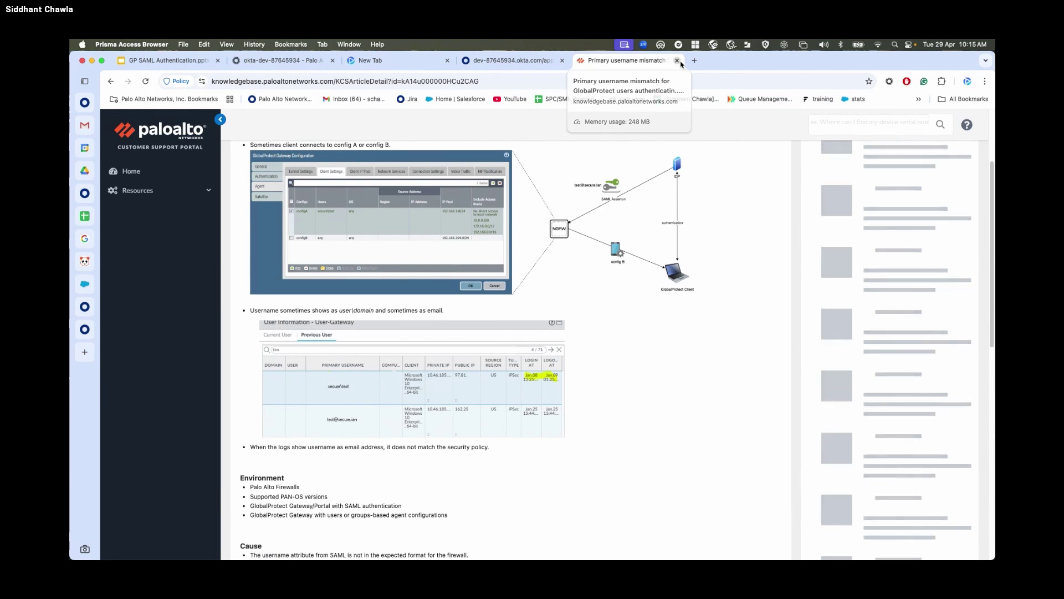
Close the article, browse back through the deck slides, then switch to the Windows desktop.
left_click(677, 60)
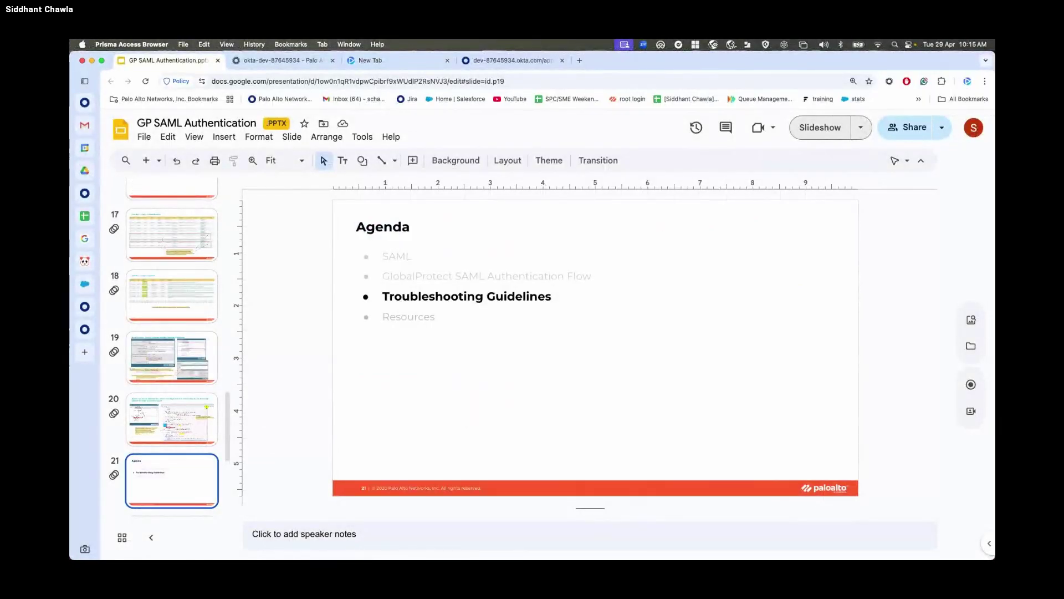
key("Up")
key("Down")
key("Down")
key("Up")
key("Up")
key("Up")
key("Up")
key("Up")
key("Up")
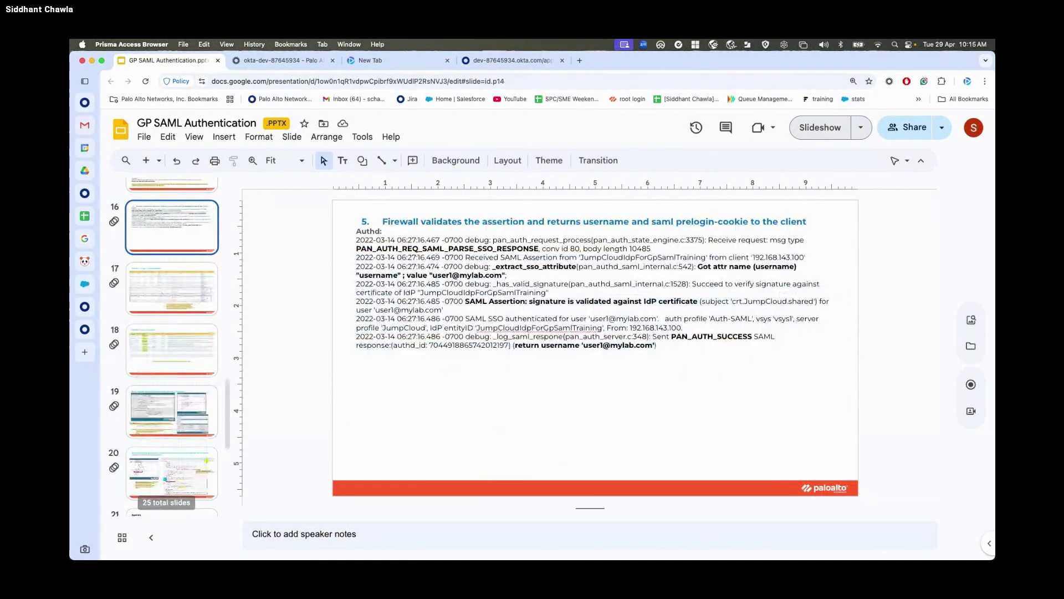
key("Up")
key("Up")
key("Up")
key("Up")
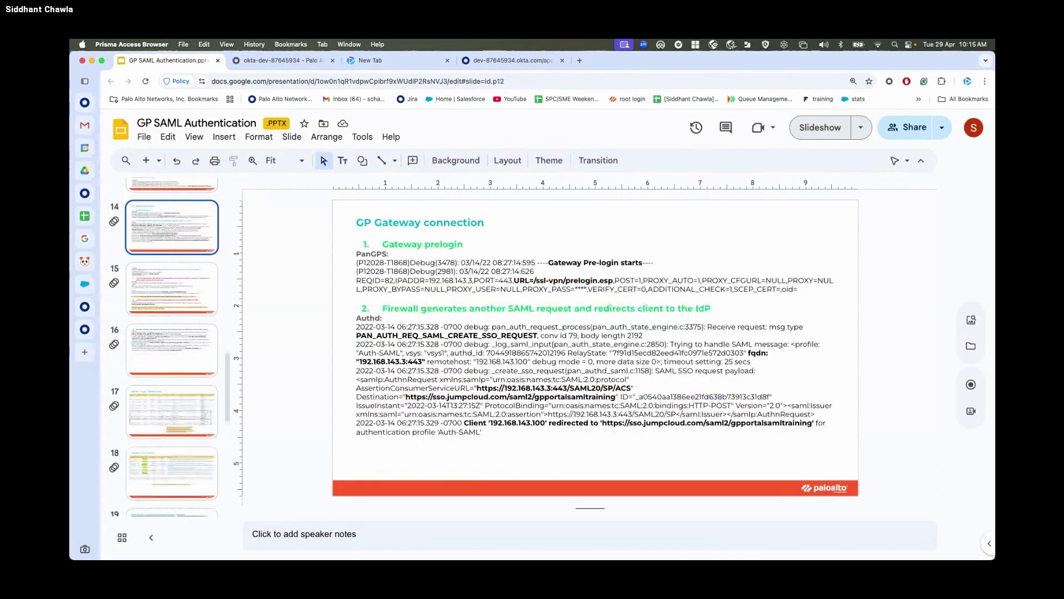
key("Up")
key("Up")
key("Down")
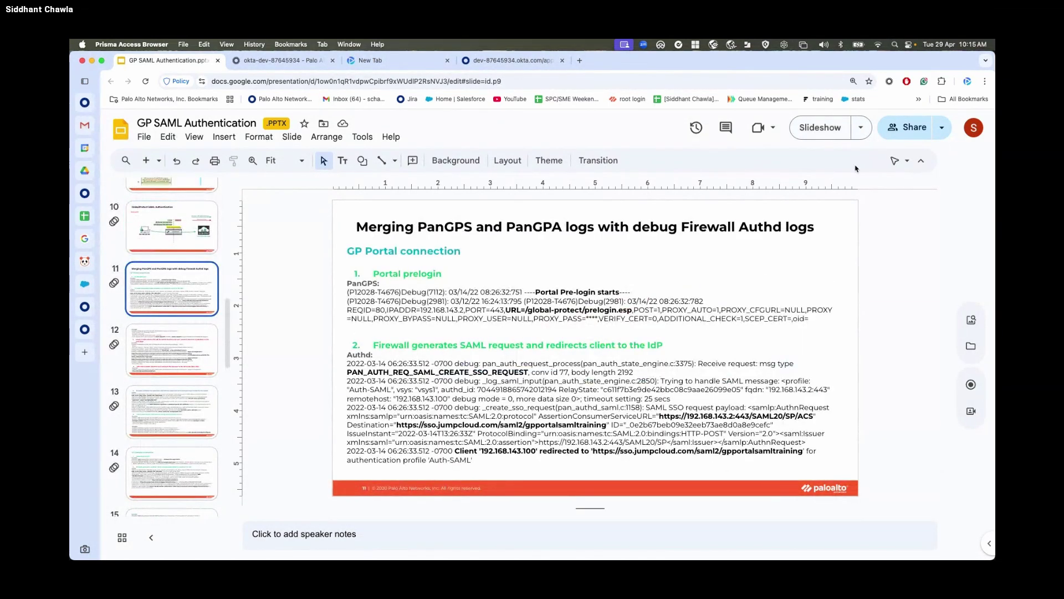
key("ctrl+Right")
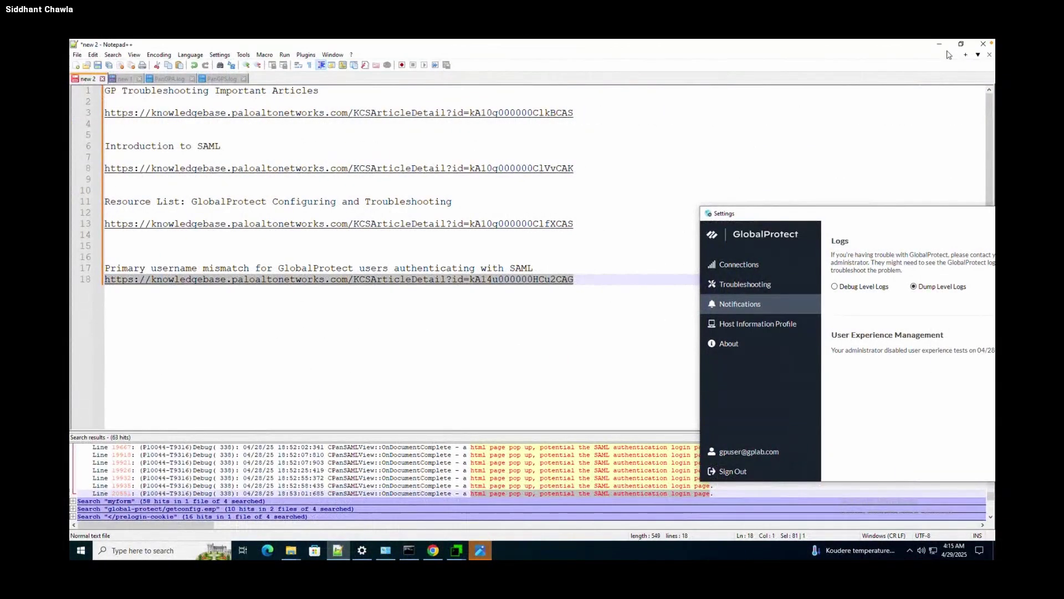
Minimize Notepad++ and sign out of GlobalProtect, removing the saved credentials.
left_click(943, 47)
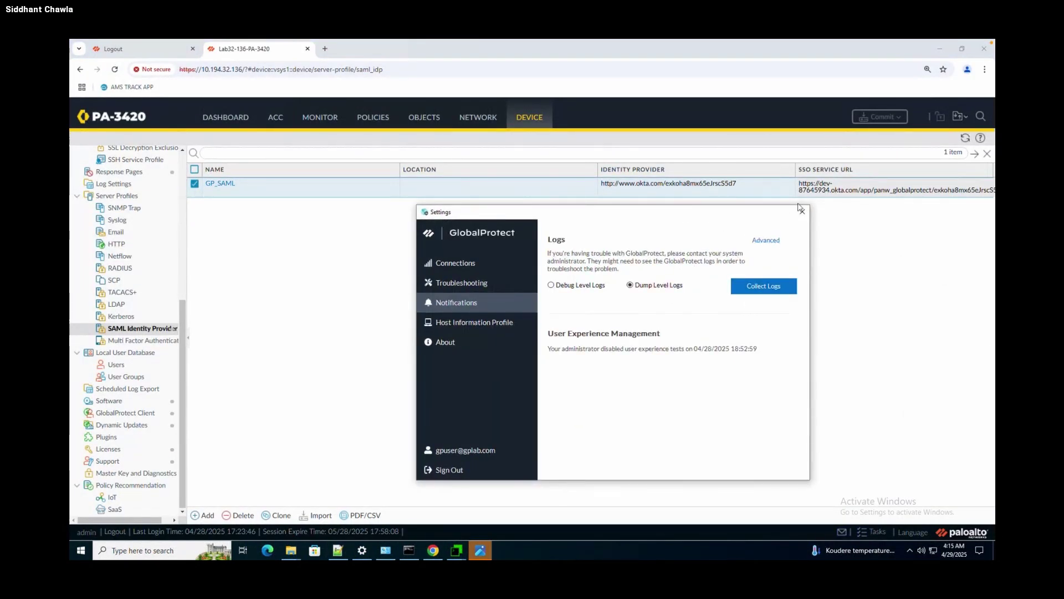
left_click(451, 469)
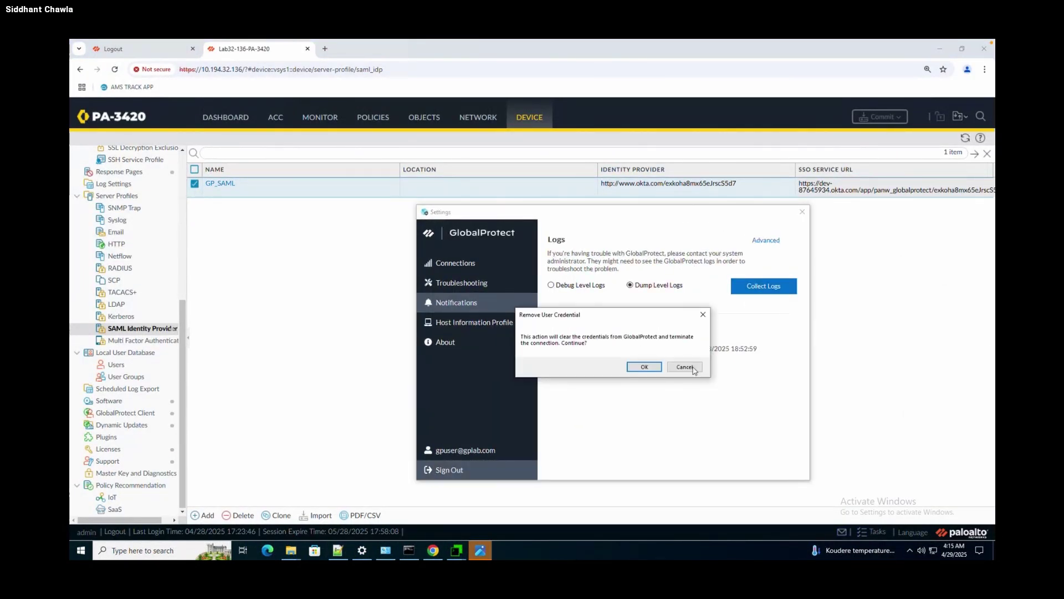
left_click(644, 370)
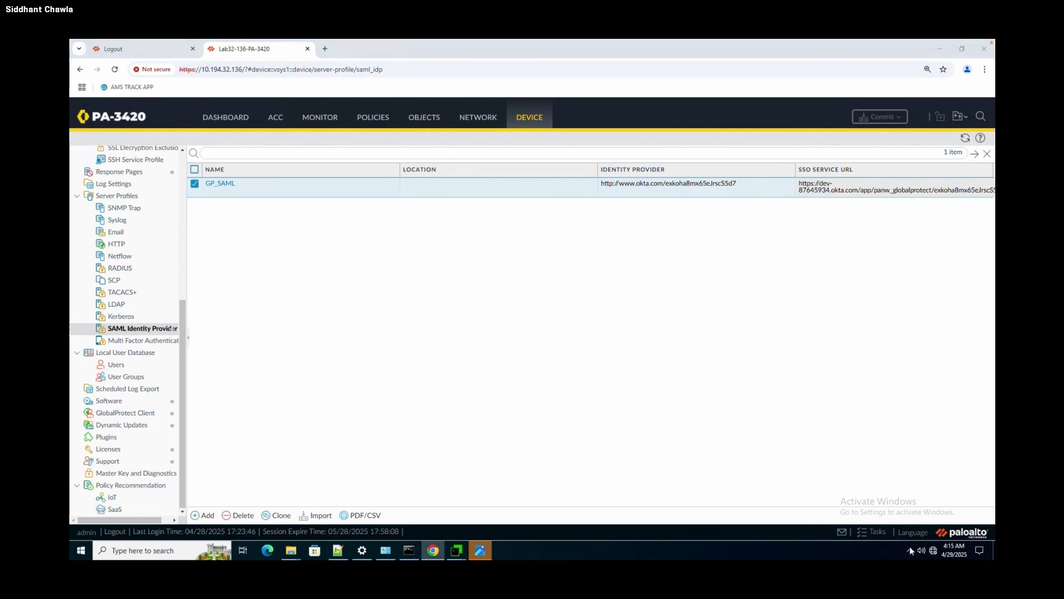
Start a new GlobalProtect connection from the tray, then close the Okta sign-in window.
left_click(910, 548)
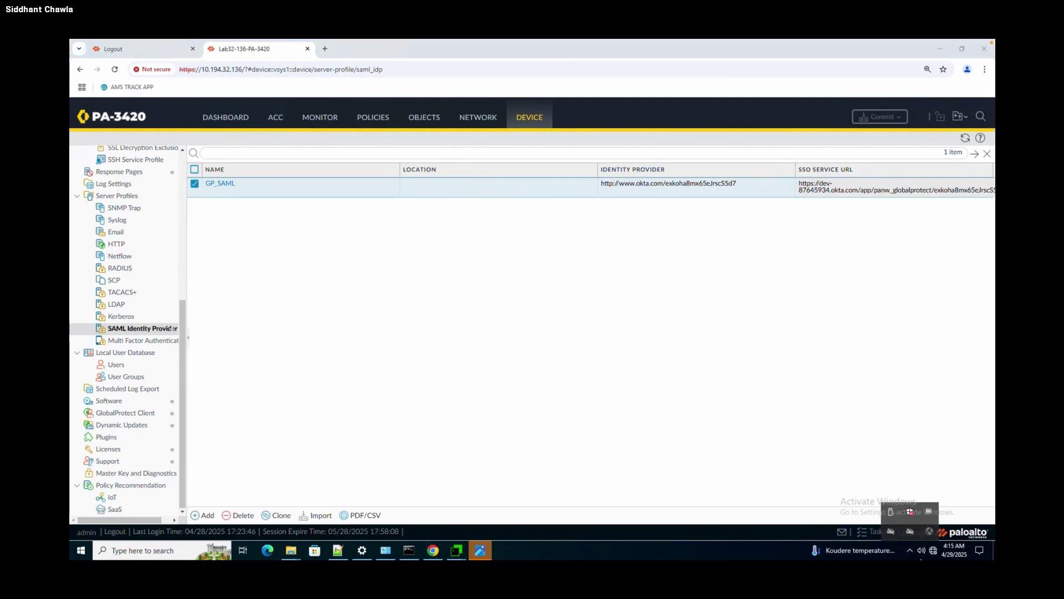
left_click(930, 532)
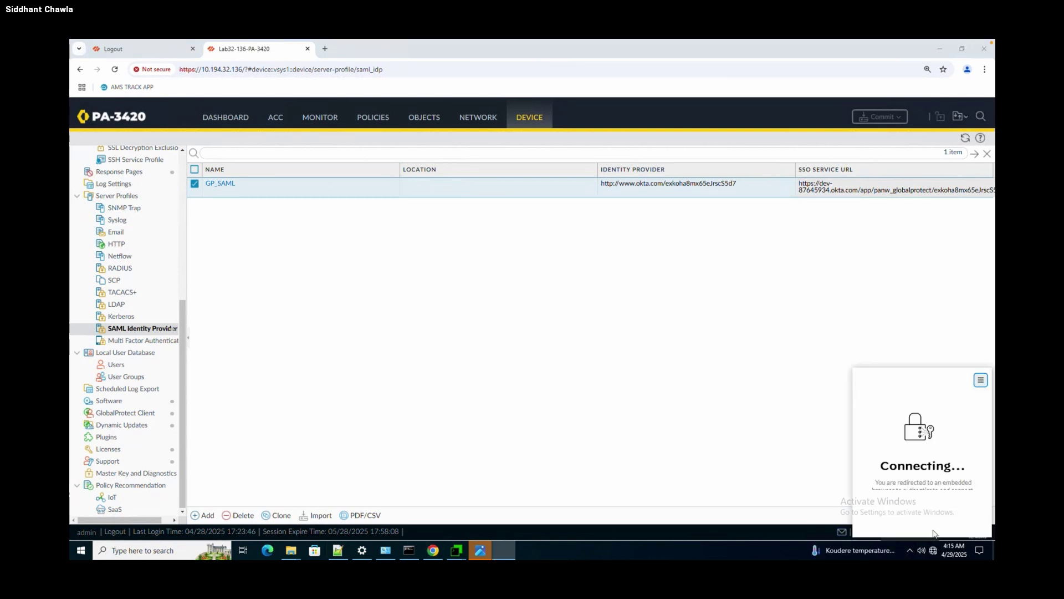
left_click(980, 385)
left_click(950, 416)
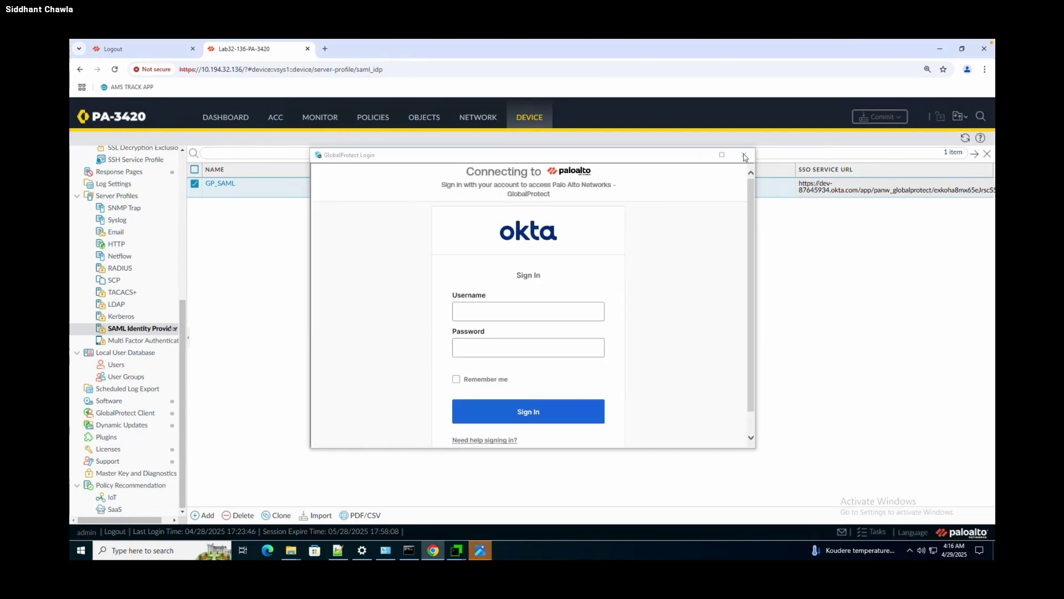
left_click(744, 155)
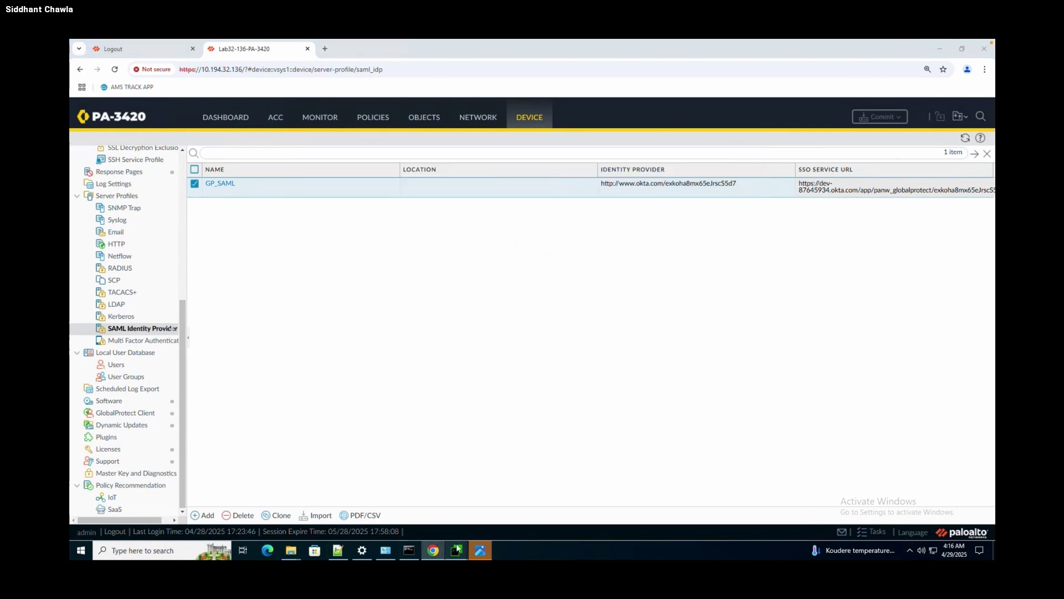
Bring the MTPuTTY session forward and reconnect to the 10.10.10.1 firewall.
mouse_move(456, 550)
mouse_move(468, 501)
mouse_move(403, 503)
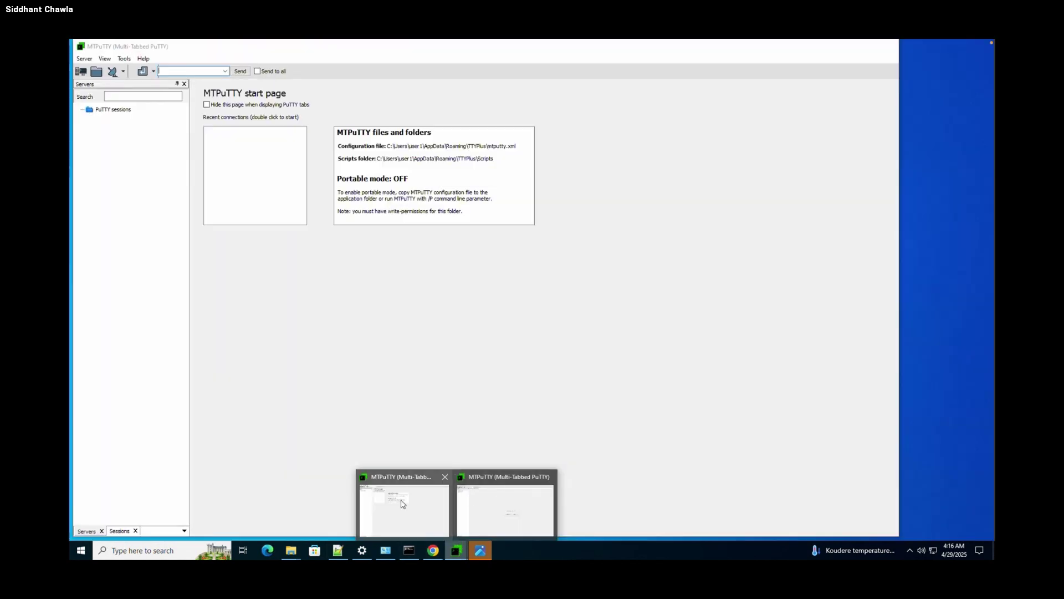
left_click(505, 506)
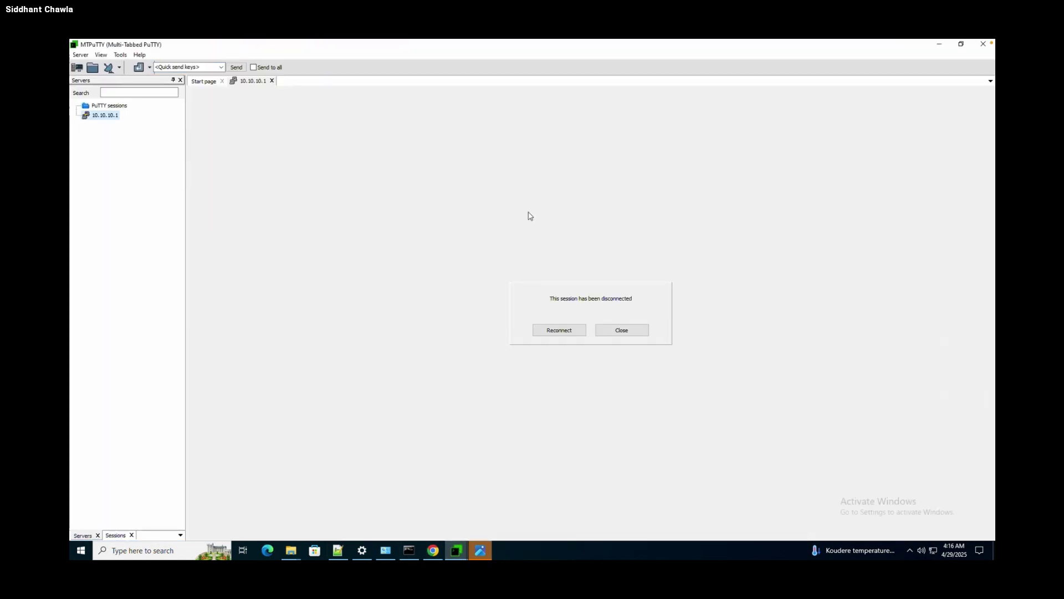
left_click(546, 334)
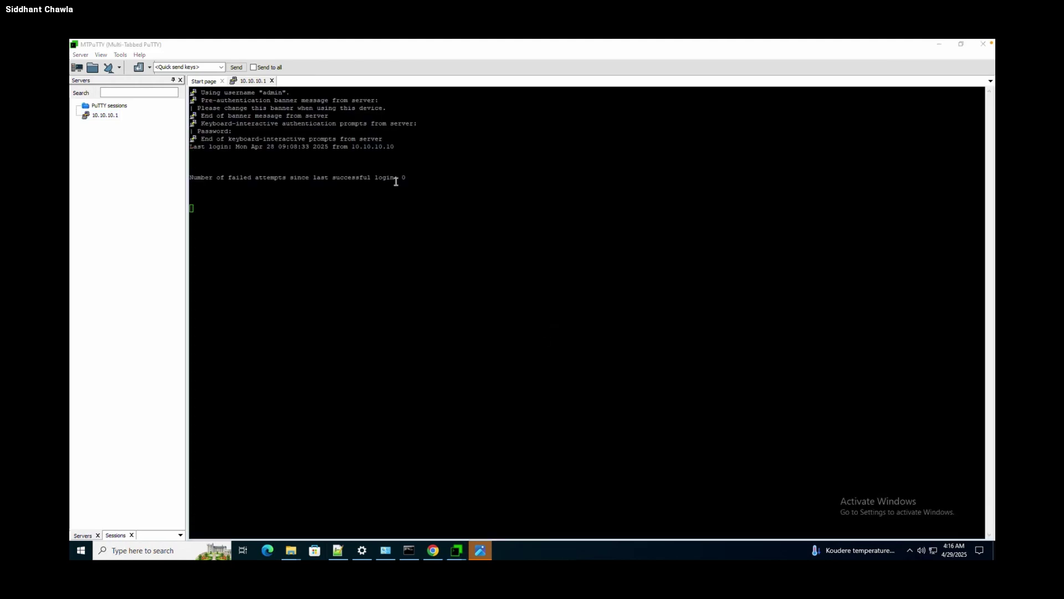
Open the session's Change Settings dialog on Window > Appearance.
right_click(249, 82)
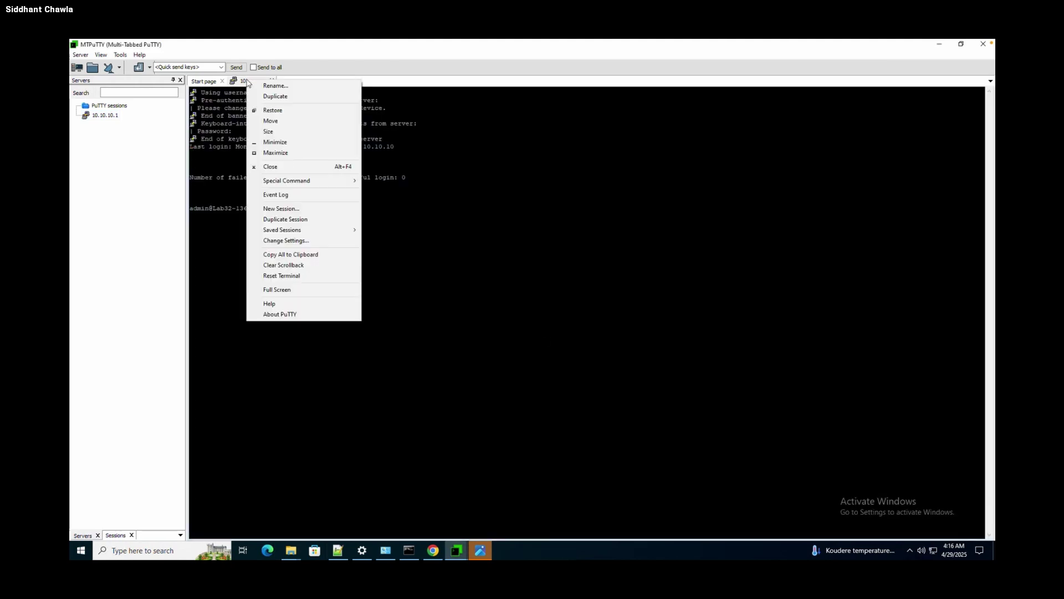
left_click(294, 240)
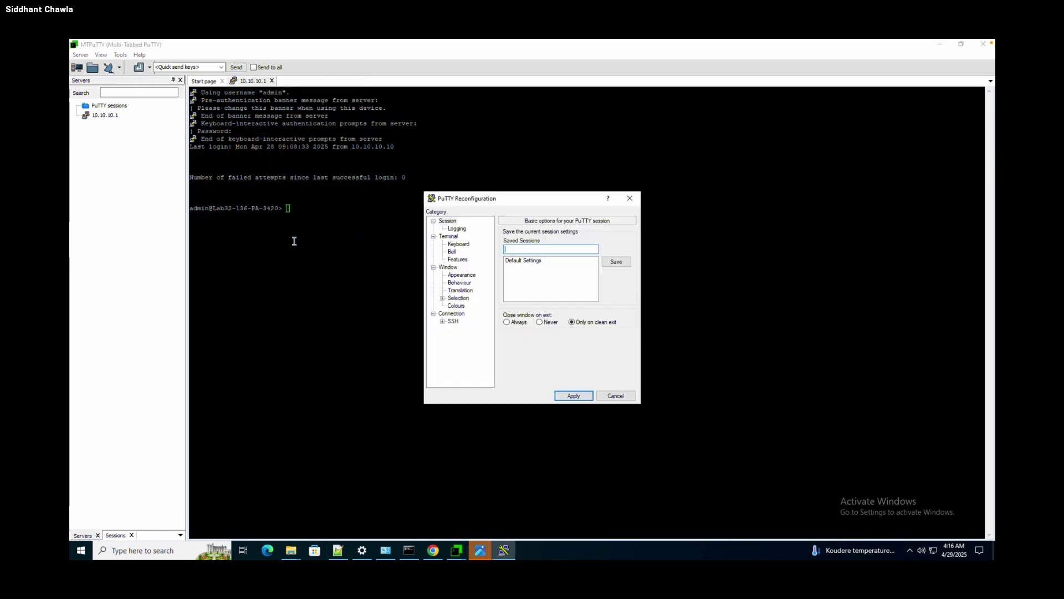
left_click(460, 276)
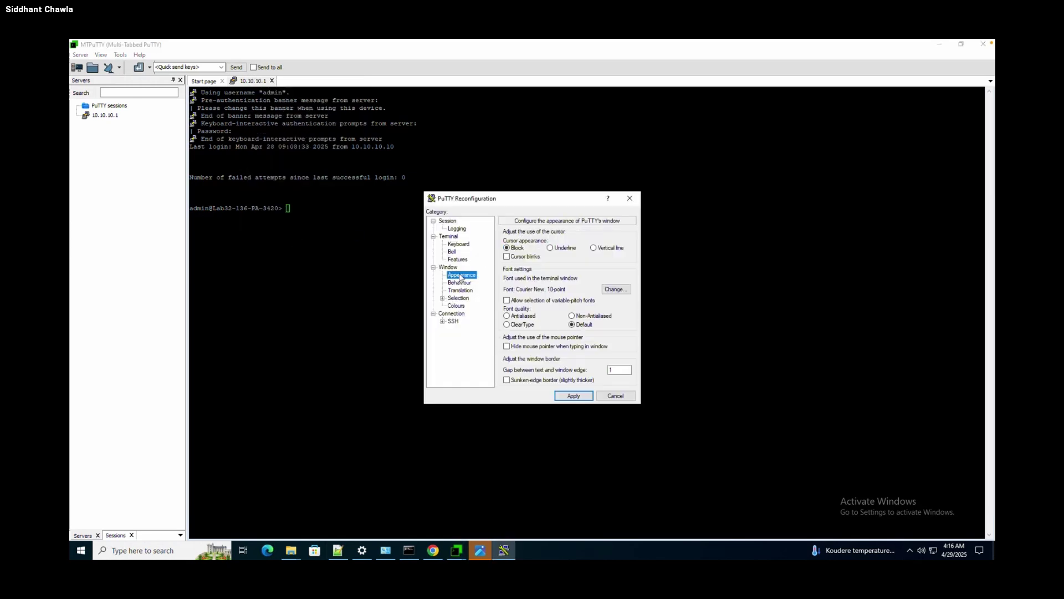
Set the terminal font to Courier New bold 14-point and apply it.
left_click(619, 290)
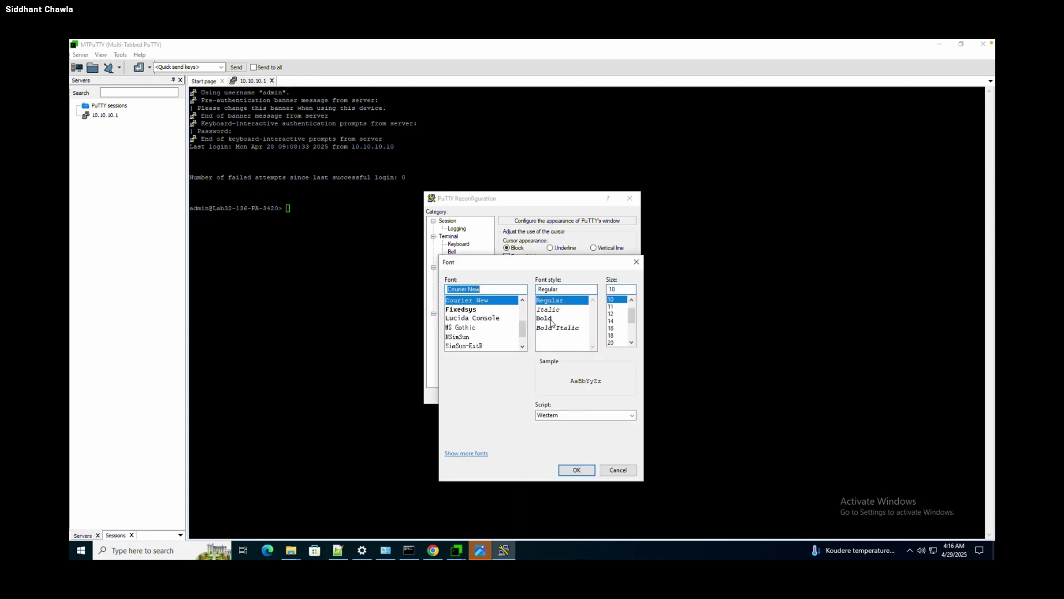
left_click(554, 319)
left_click(612, 328)
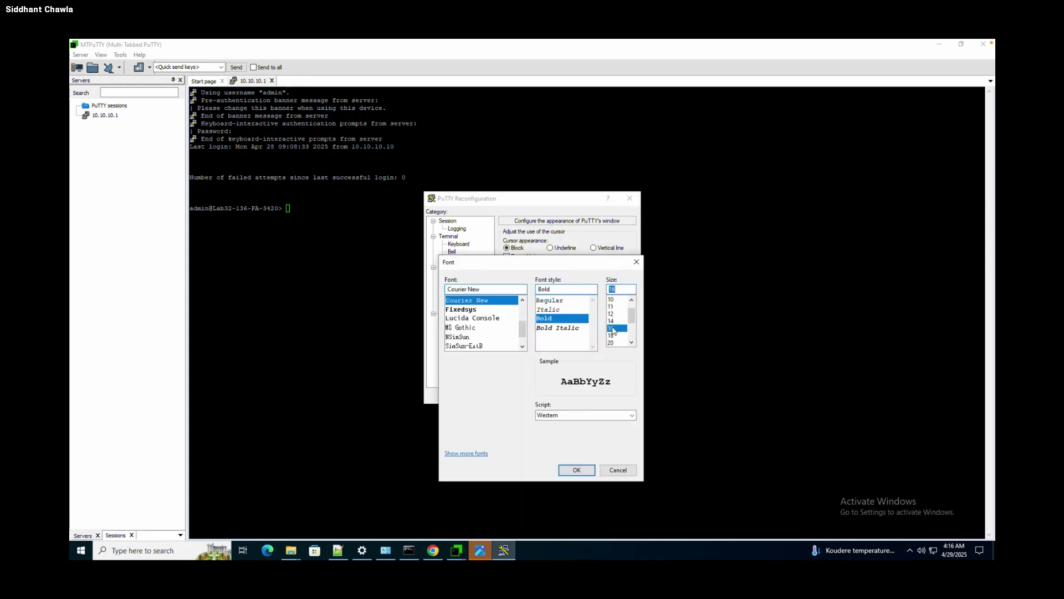
left_click(611, 321)
left_click(577, 470)
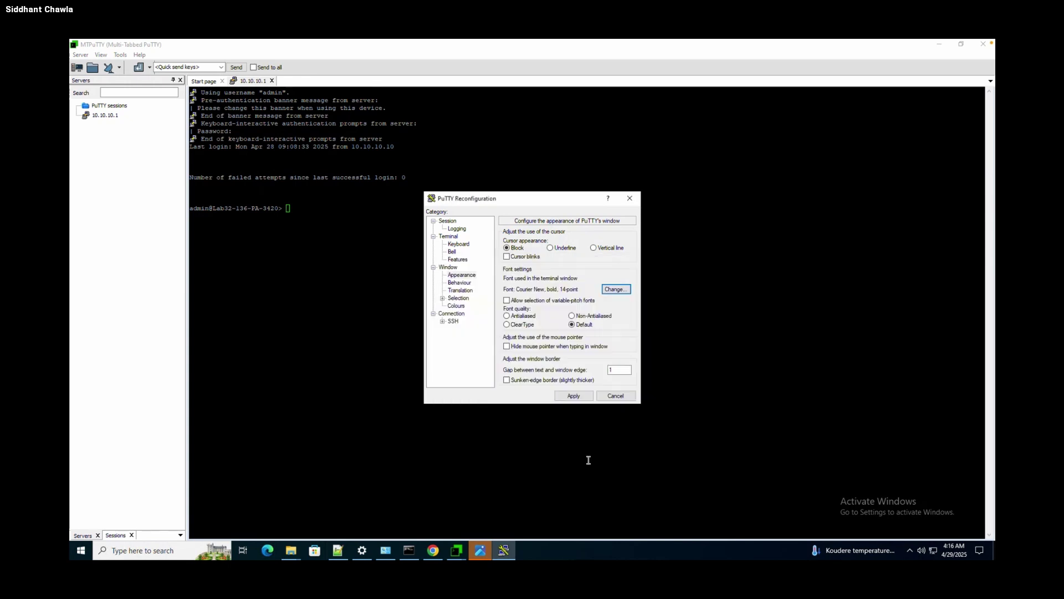
left_click(575, 398)
Run 'show system info' to display the PA-3420's system details.
key("Return")
key("Return")
key("Return")
key("Return")
type("show")
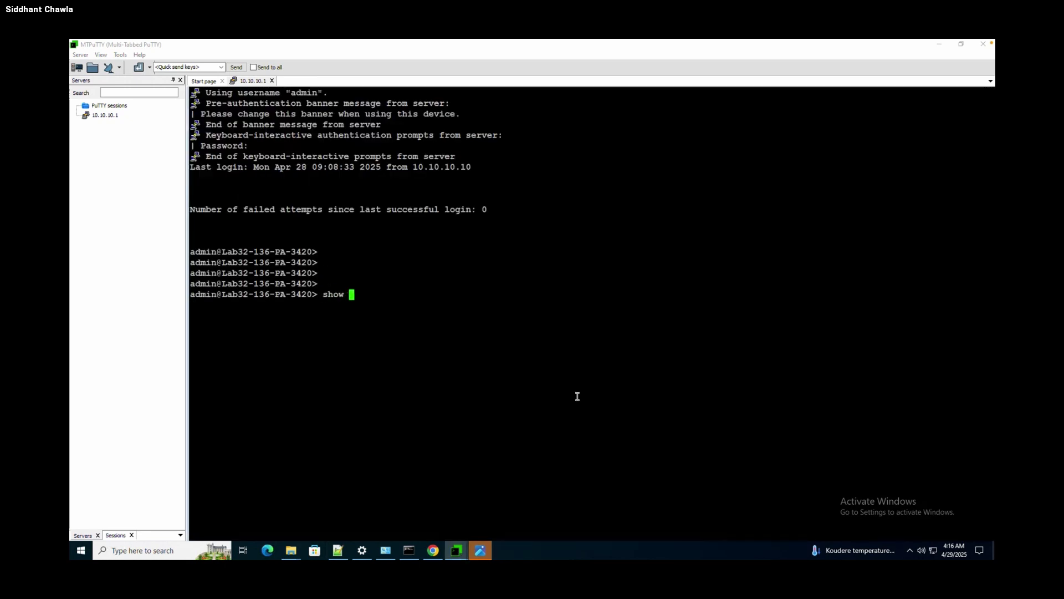
type("system info")
key("Return")
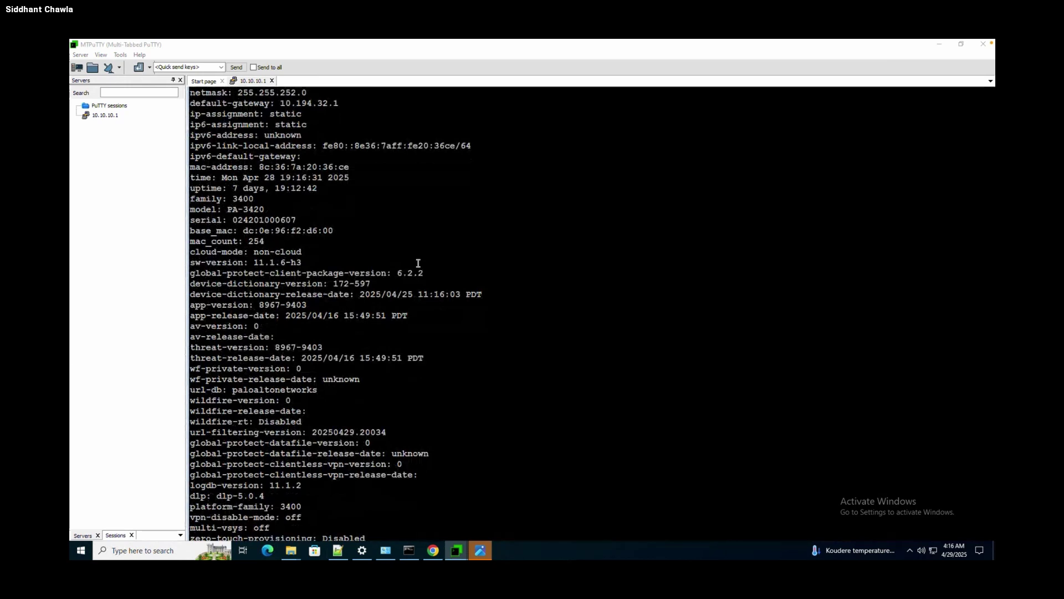
scroll(418, 262, "down", 2)
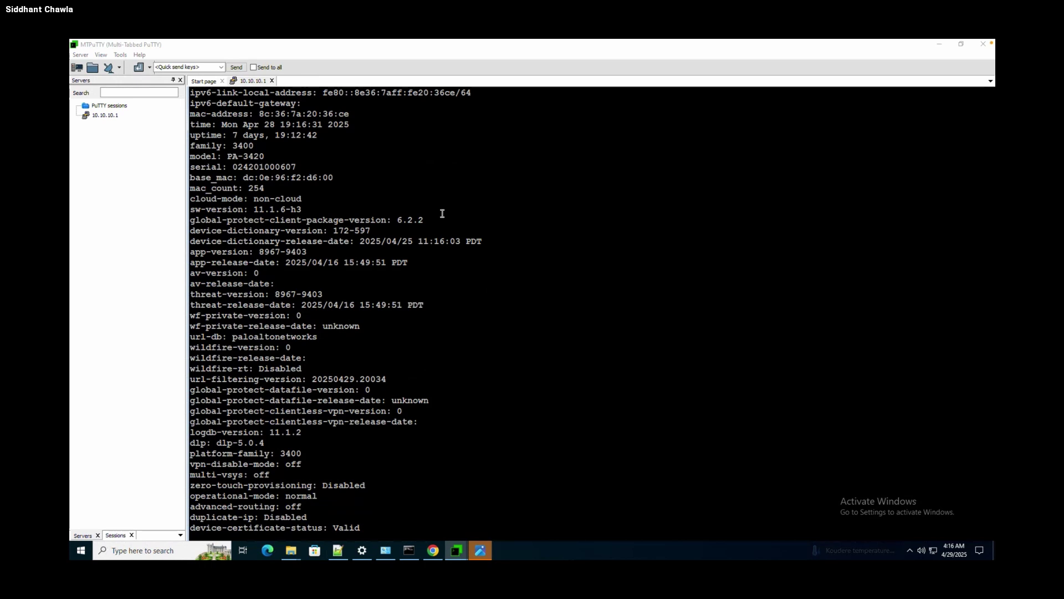
key("Return")
key("Return")
key("Return")
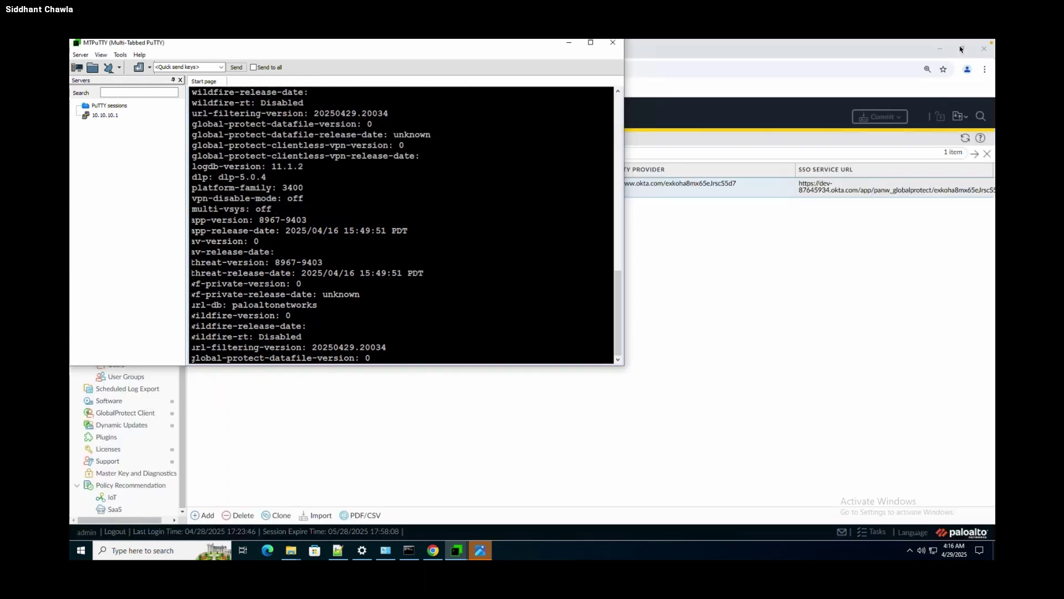
Restore and re-maximize the MTPuTTY window, then begin typing 'show clo'.
left_click(961, 45)
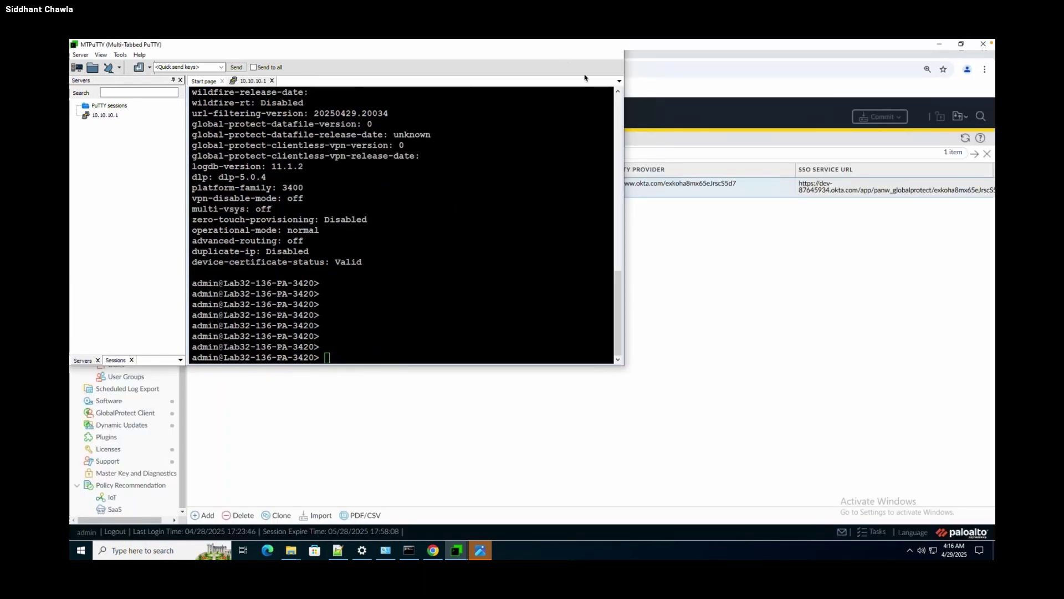
left_click(591, 43)
key("Return")
key("Return")
type("show ")
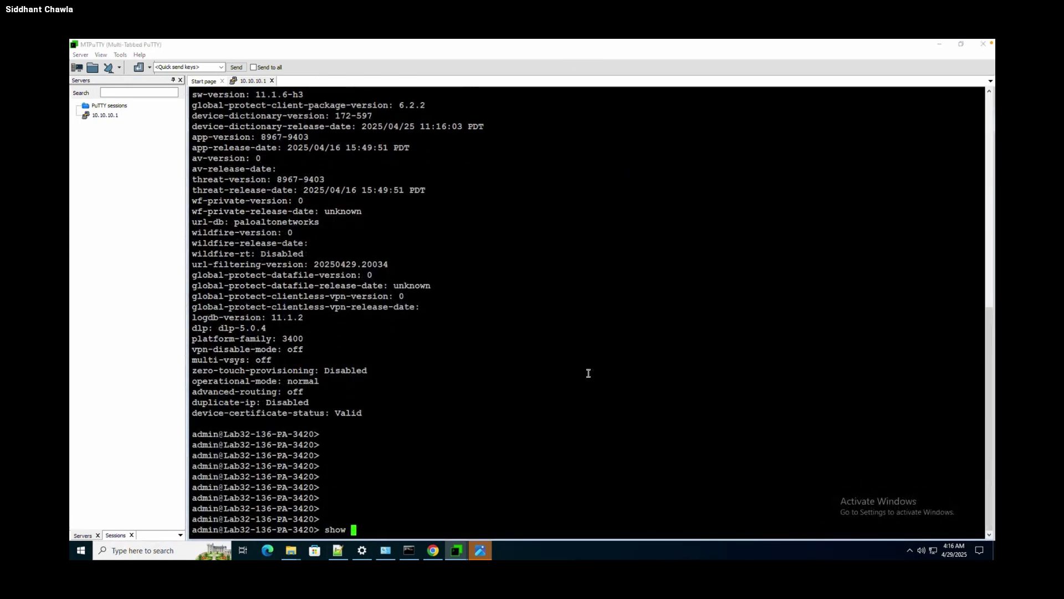
type("clo")
Run show clock, highlight the firewall time Mon Apr 28 19:17:01 PDT 2025, and glance at the Slides deck.
key("Tab")
key("Tab")
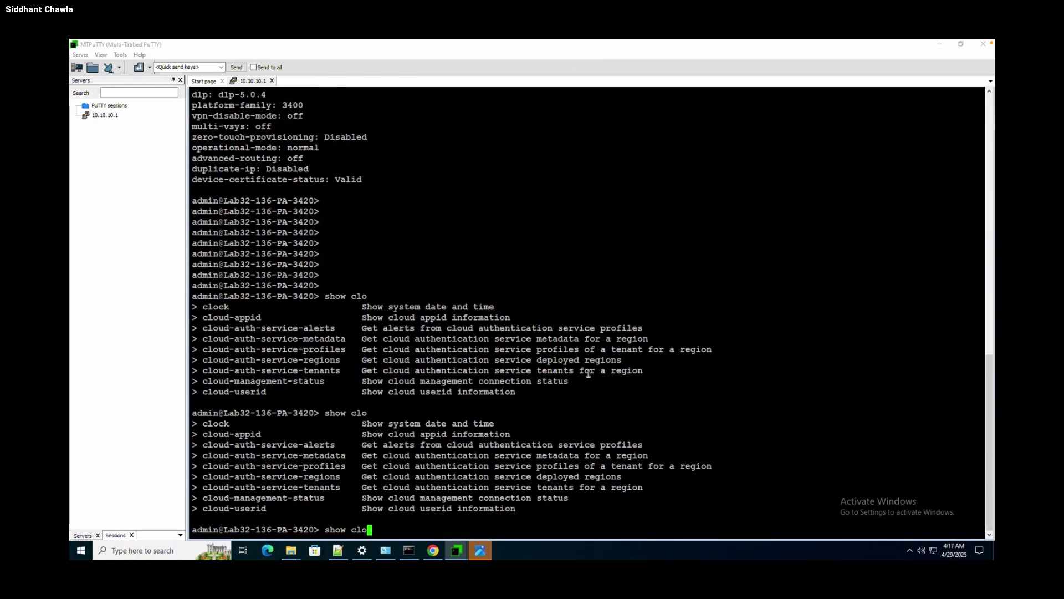
type("ck")
key("Return")
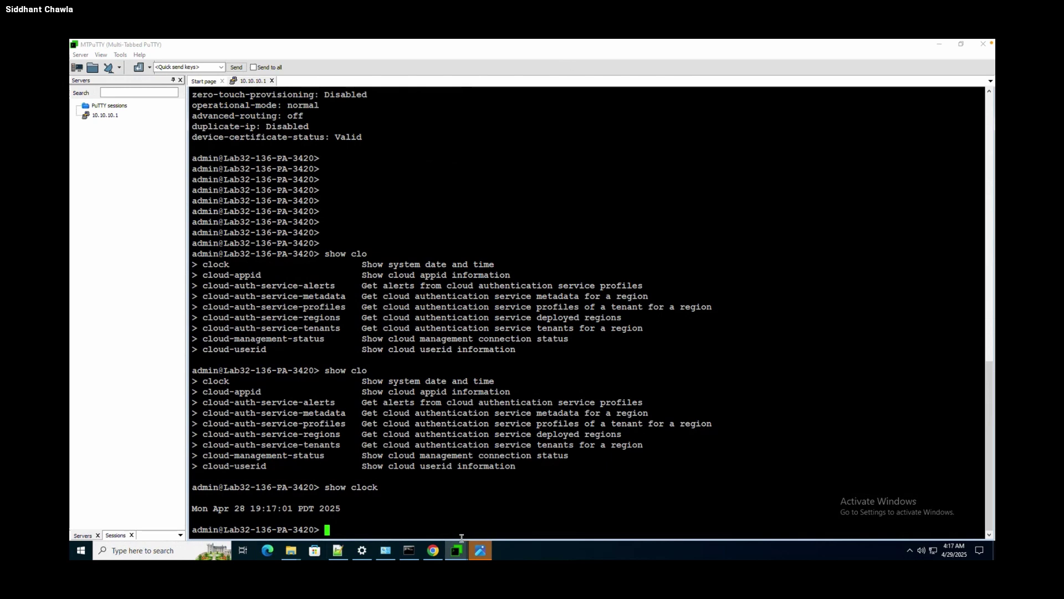
left_click_drag(348, 509, 118, 503)
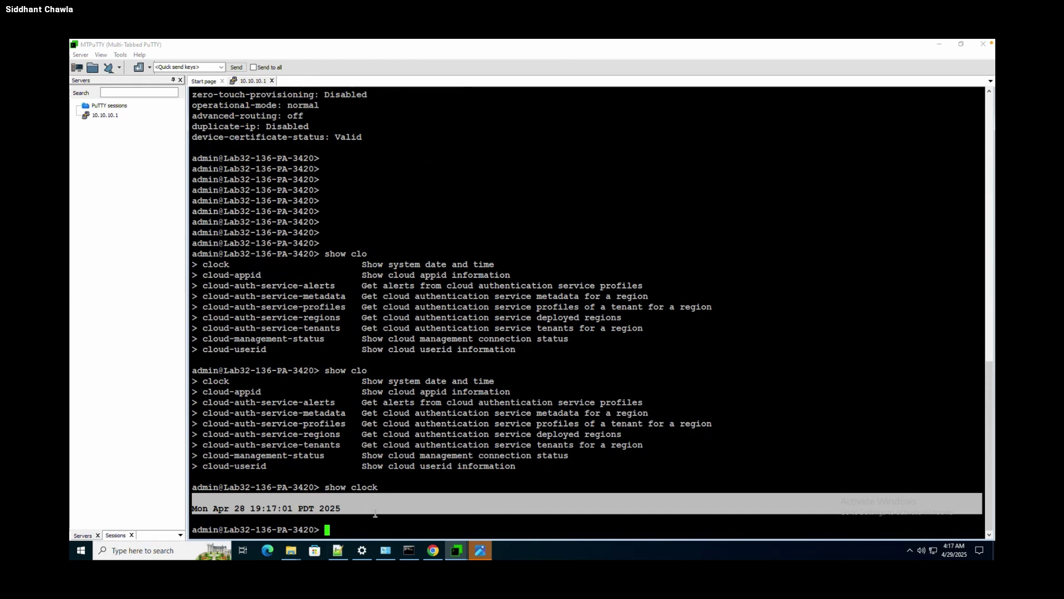
left_click(408, 499)
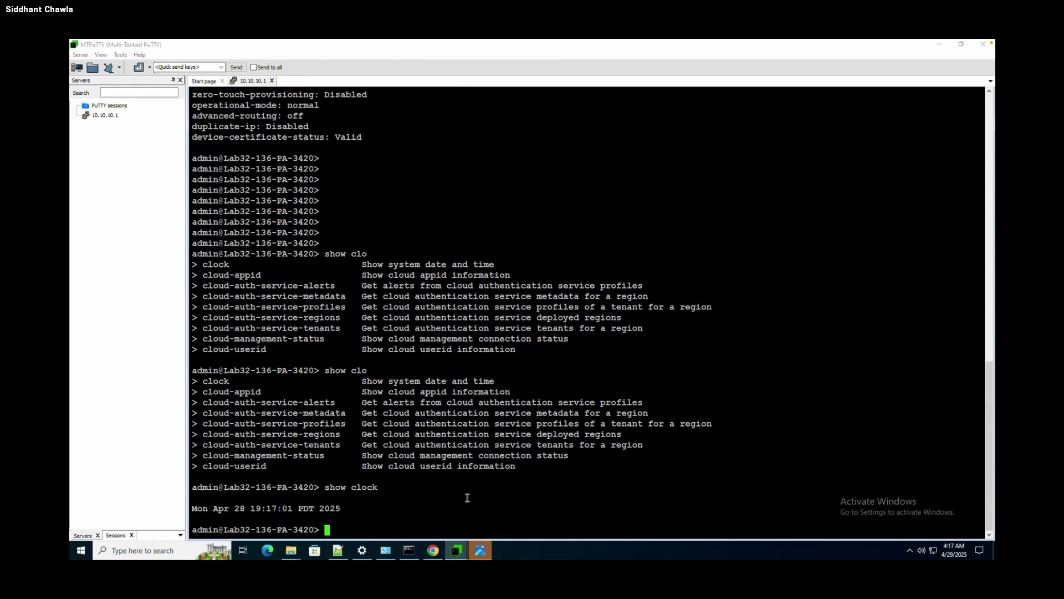
key("ctrl+Left")
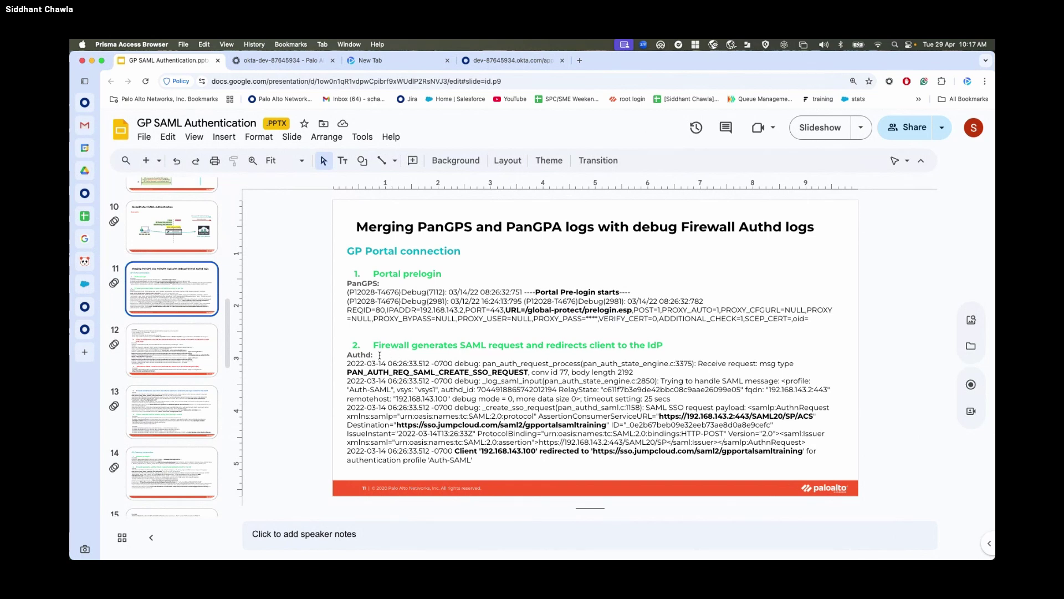
key("ctrl+Right")
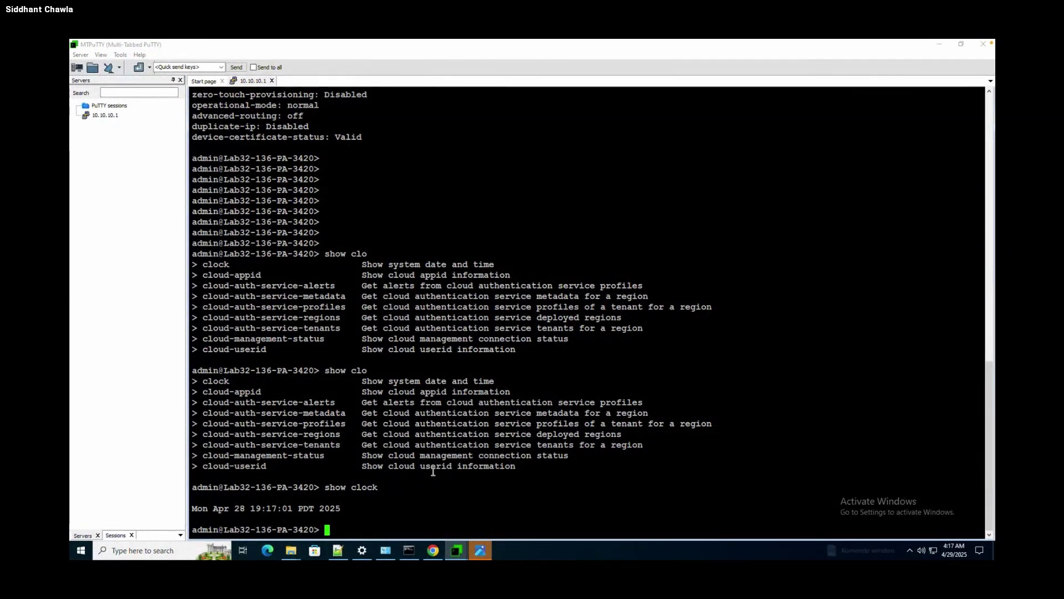
Open mp-log authd.log in the less pager.
type("less mp-")
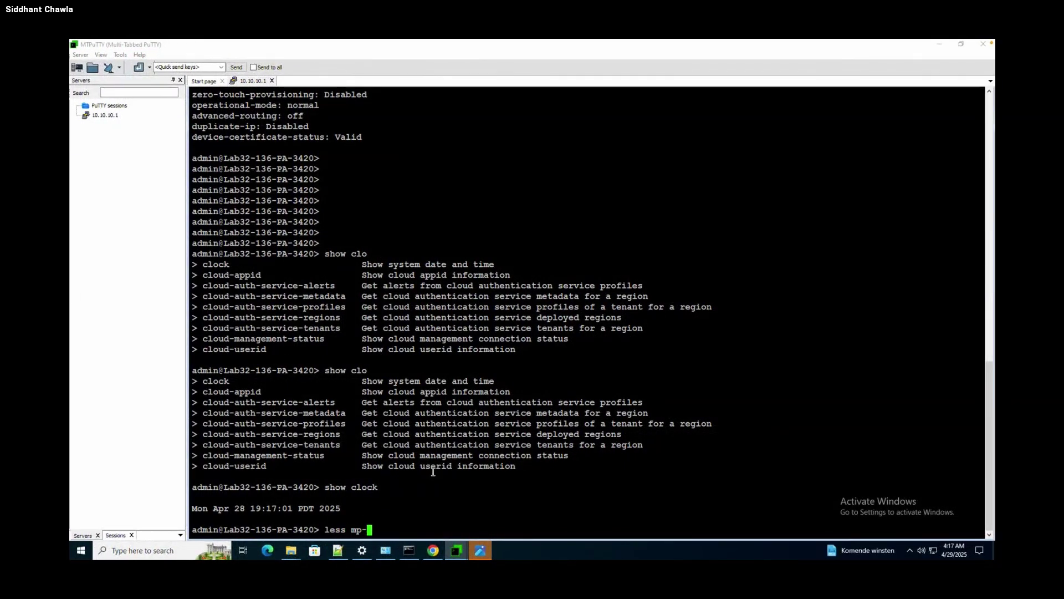
key("Tab")
type("log authd.log")
key("Return")
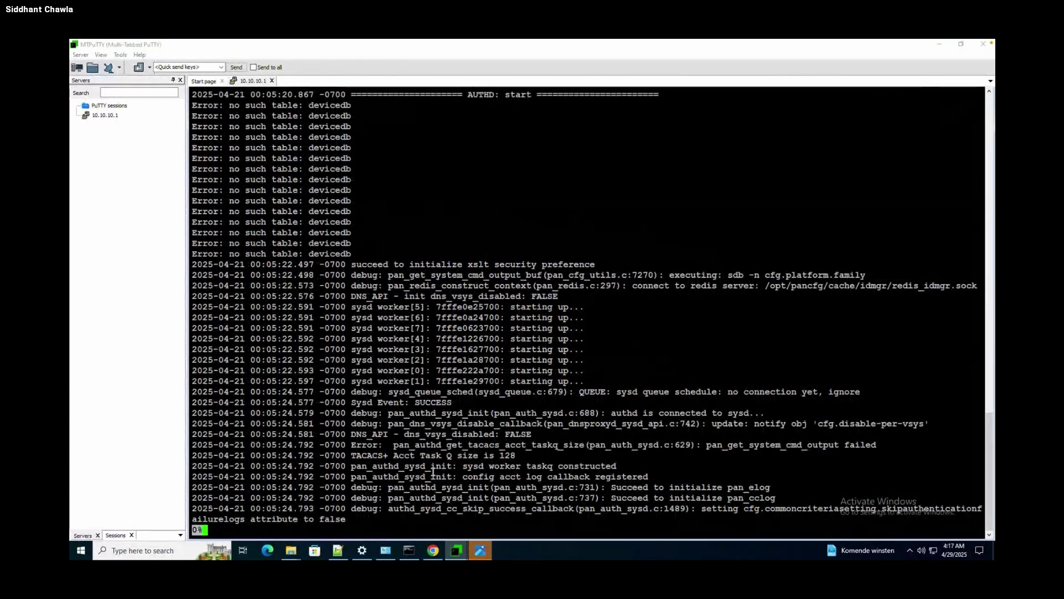
Page through the log, search for gpuser, and highlight the SAML success response timestamp.
key("space")
key("space")
key("space")
key("space")
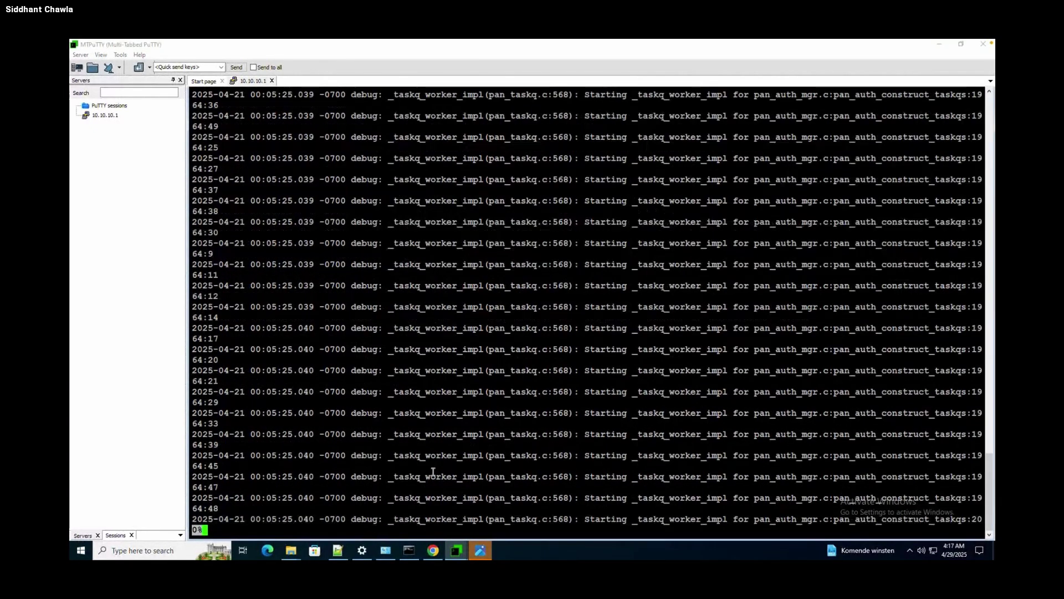
key("space")
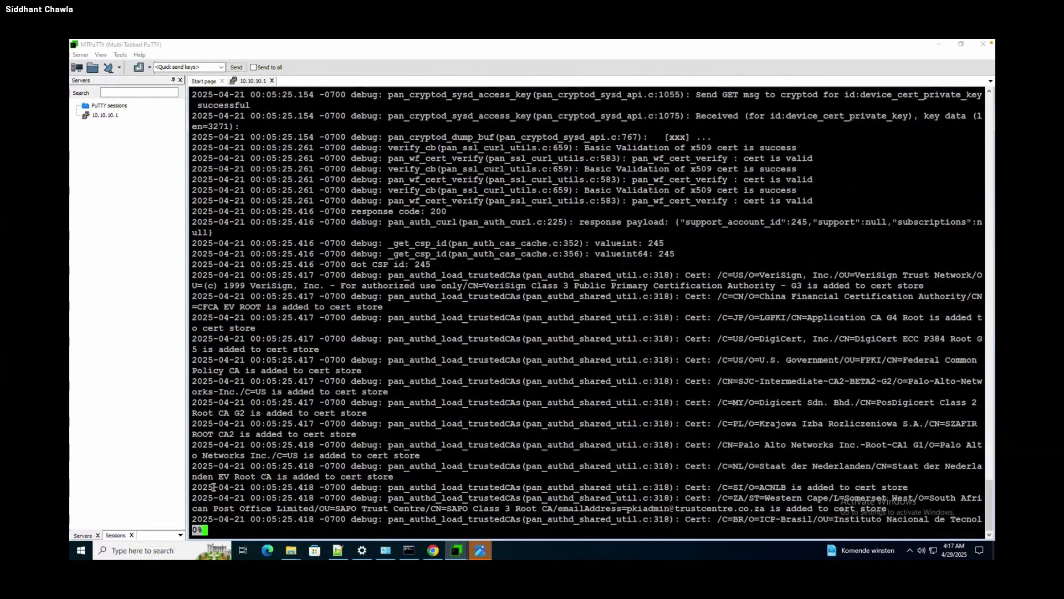
type("/gpuser")
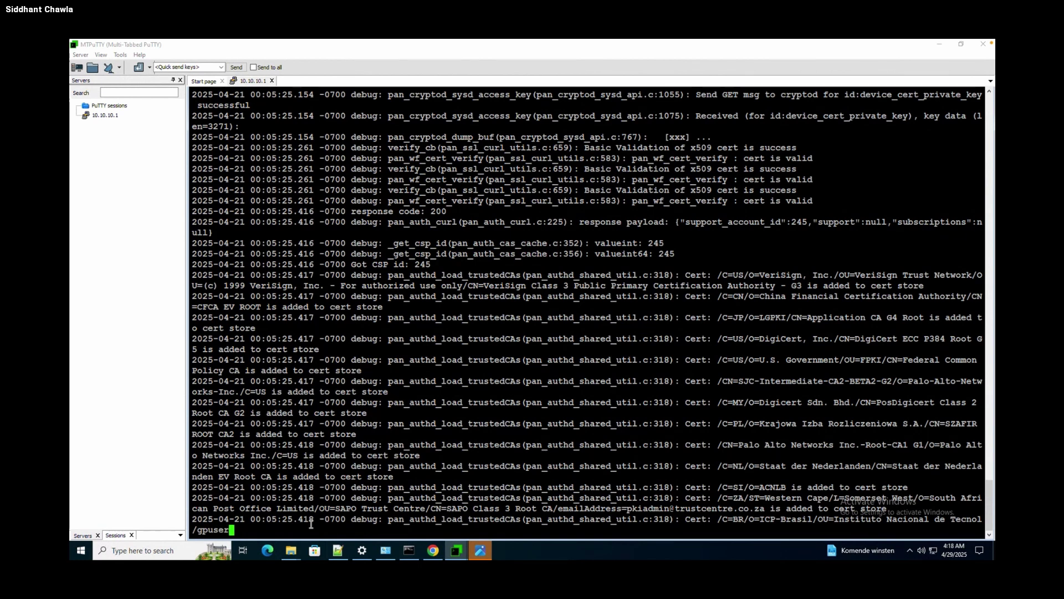
key("Return")
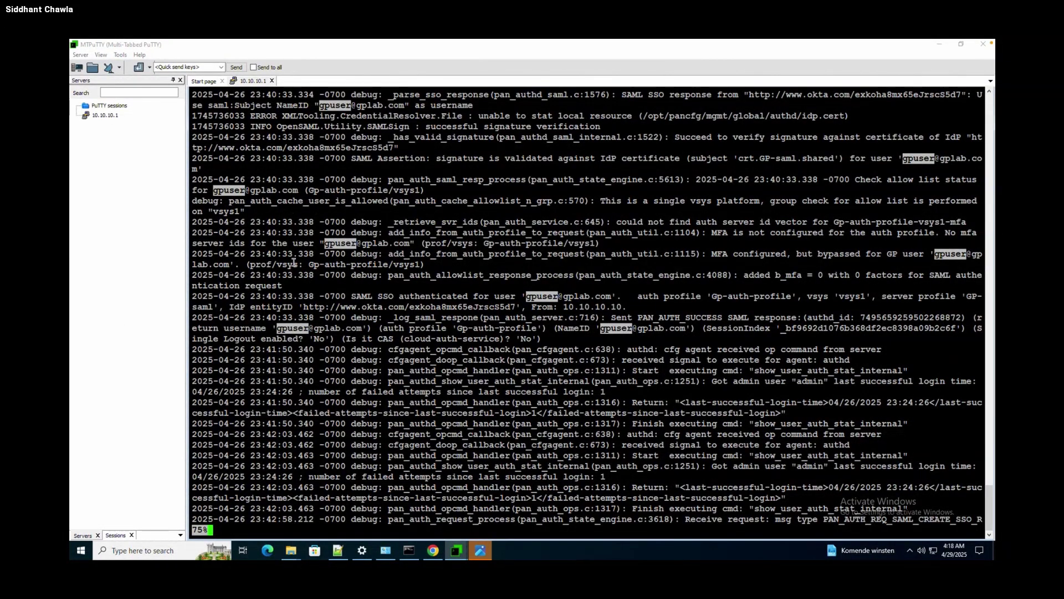
left_click_drag(235, 319, 333, 328)
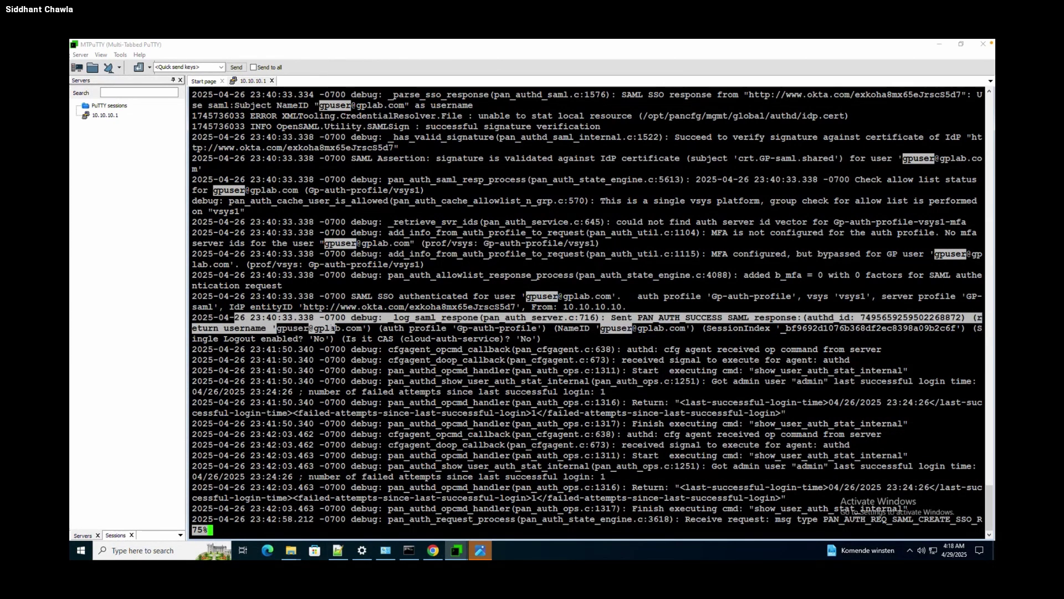
Quit the pager, add blank prompts, and list the tail command's options.
key("q")
key("Return")
key("Return")
key("Return")
key("Return")
key("Return")
key("Return")
key("Return")
key("Return")
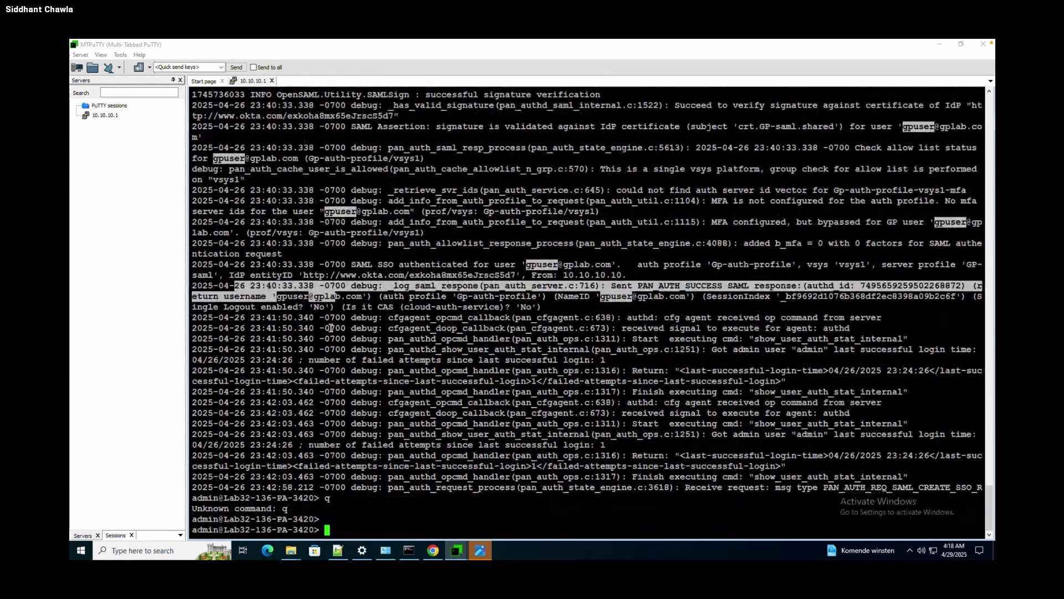
key("Return")
key("Return")
key("Return")
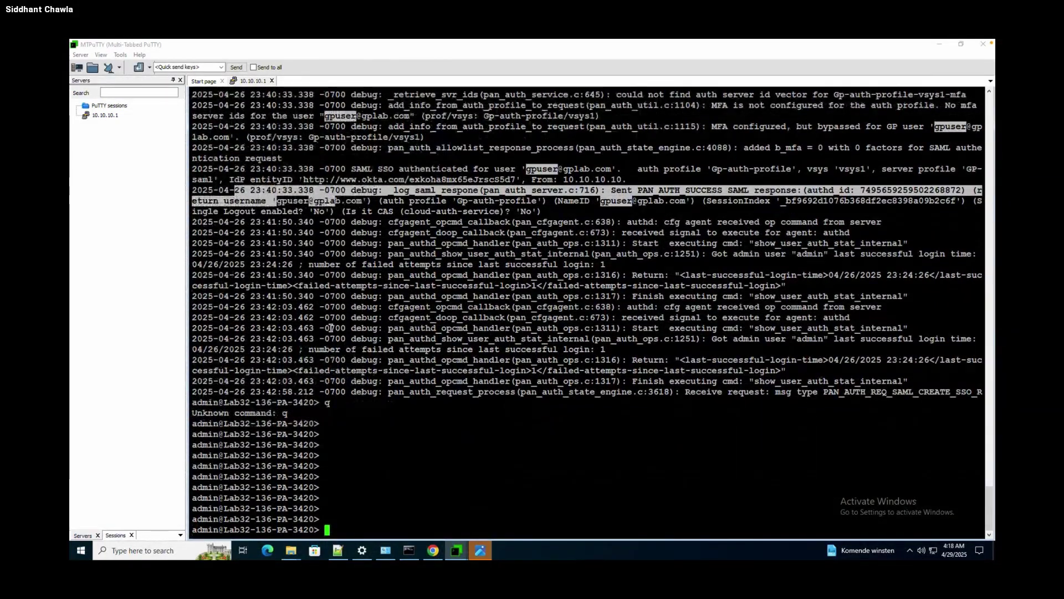
type("tail")
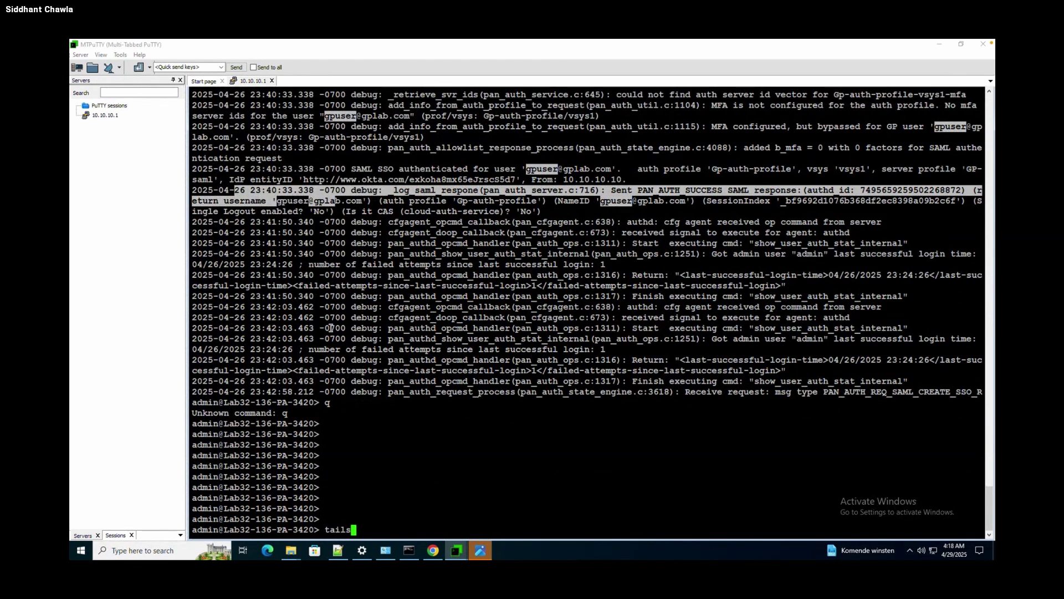
key("question")
Run tail follow yes mp-log authd.log to stream the authd log live.
type("fi")
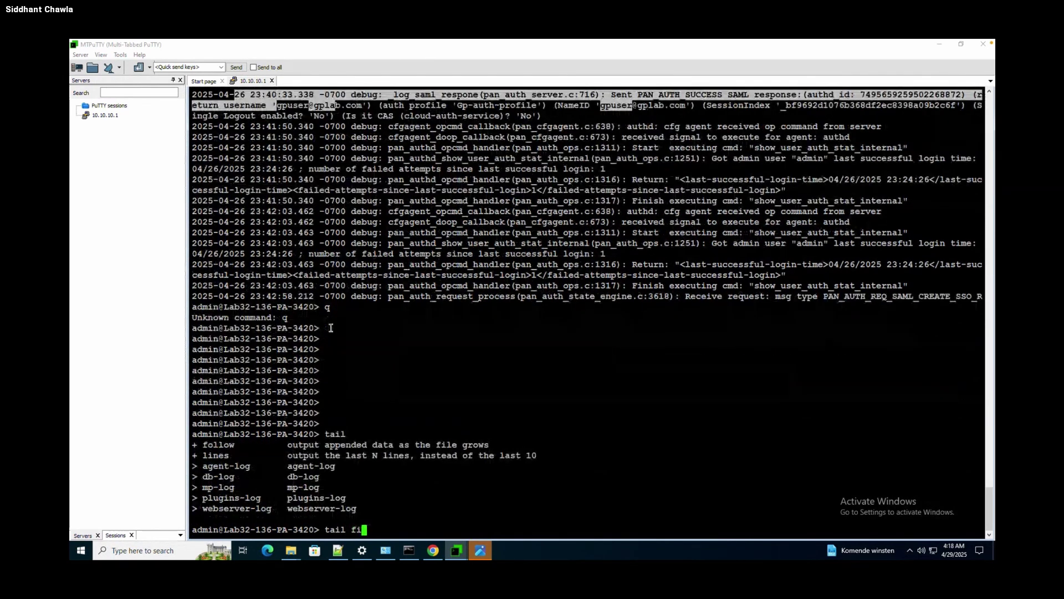
key("Tab")
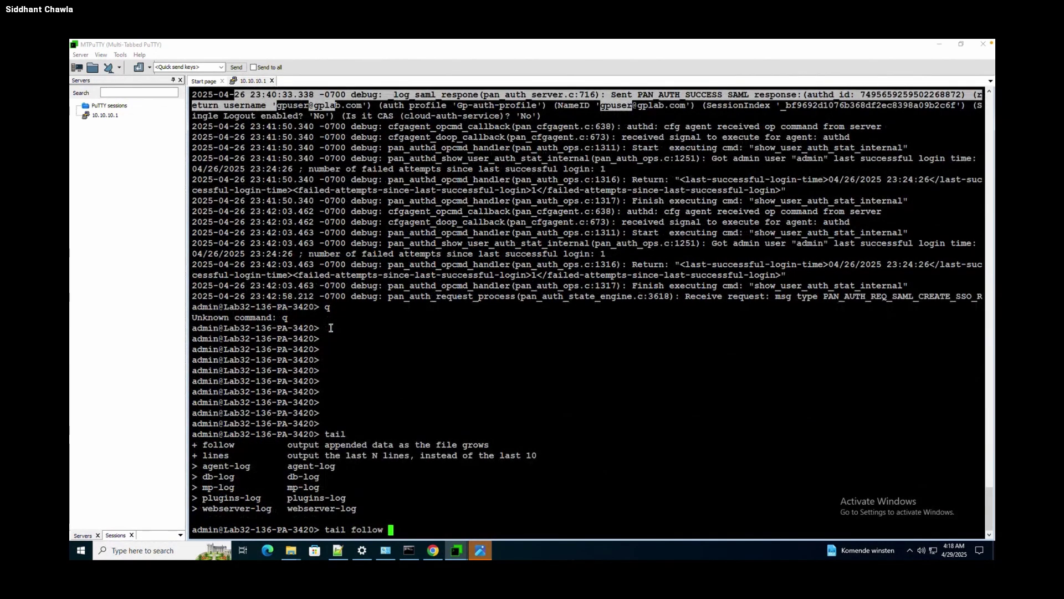
type("y")
key("Tab")
type("mp")
key("Tab")
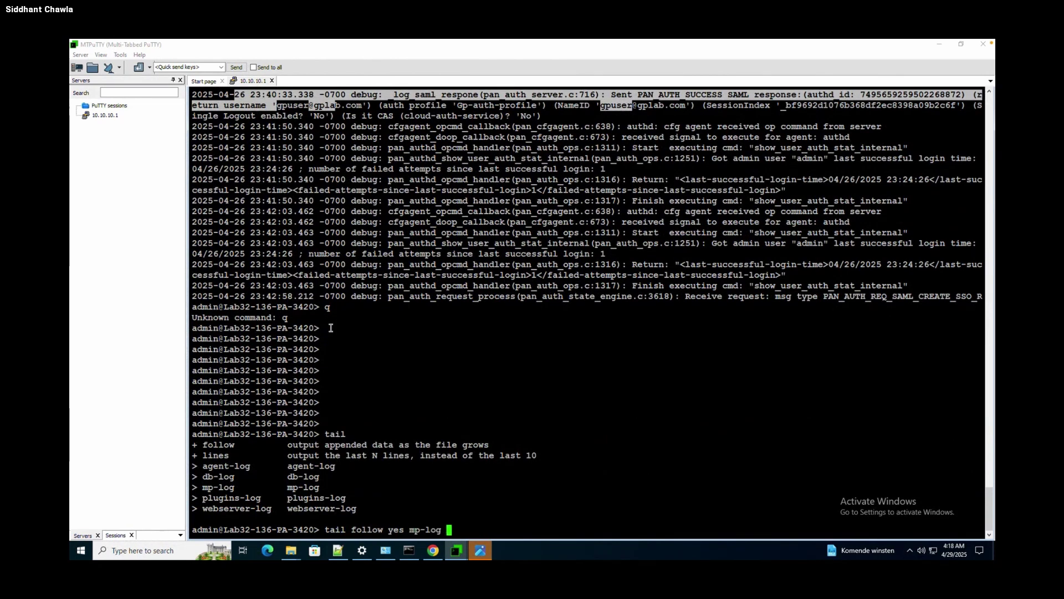
type("au")
key("Tab")
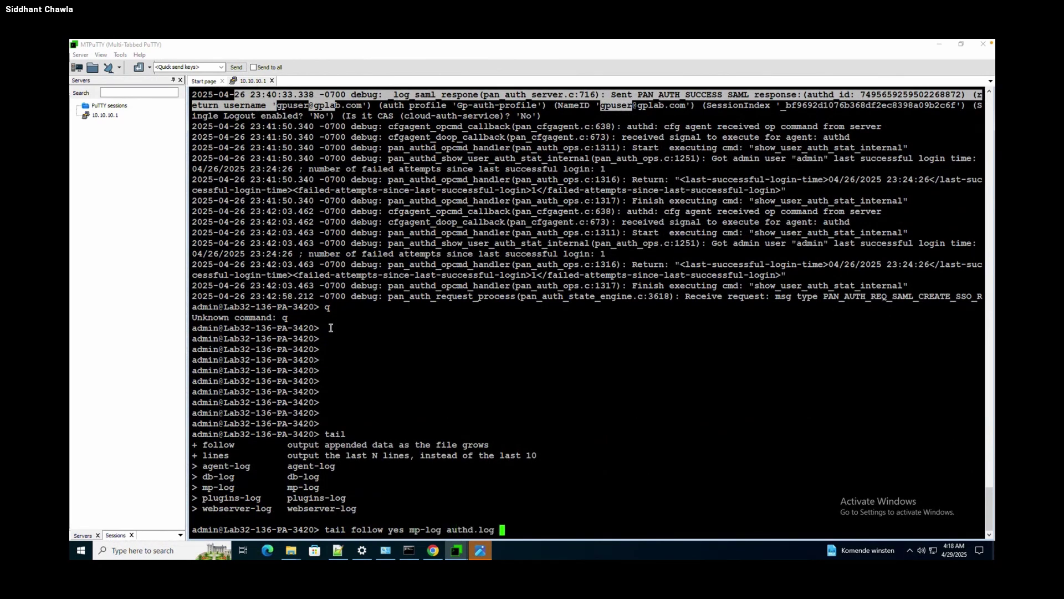
key("Return")
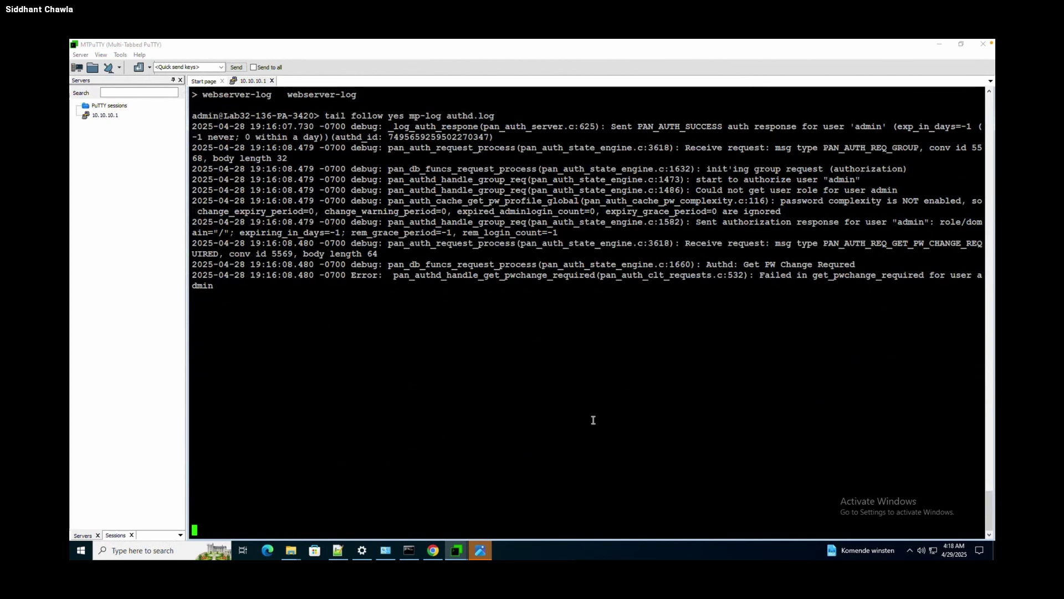
Disconnect GlobalProtect from the system tray panel.
left_click(910, 550)
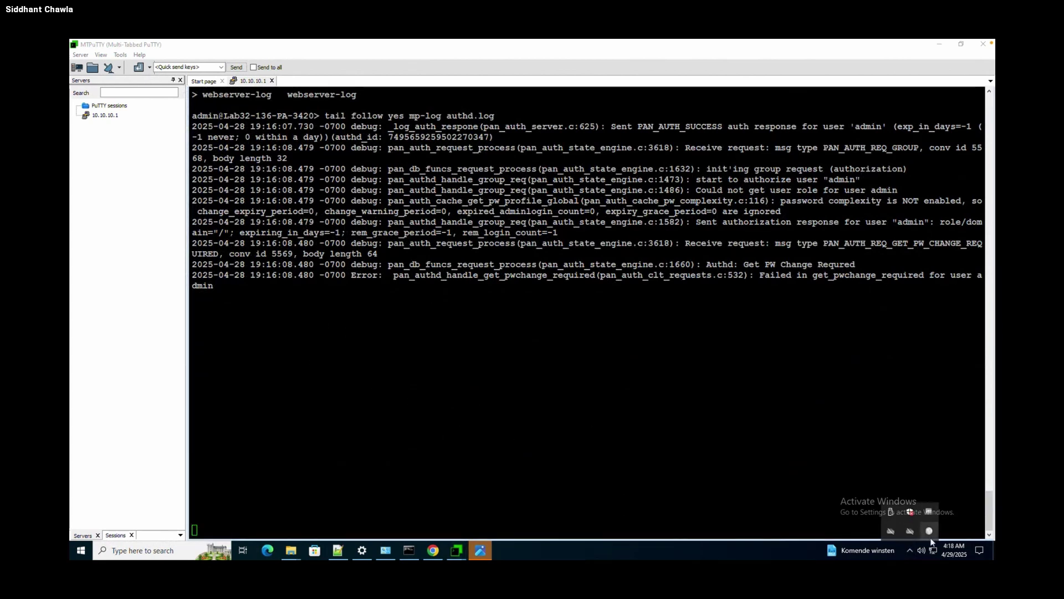
left_click(932, 530)
left_click(931, 528)
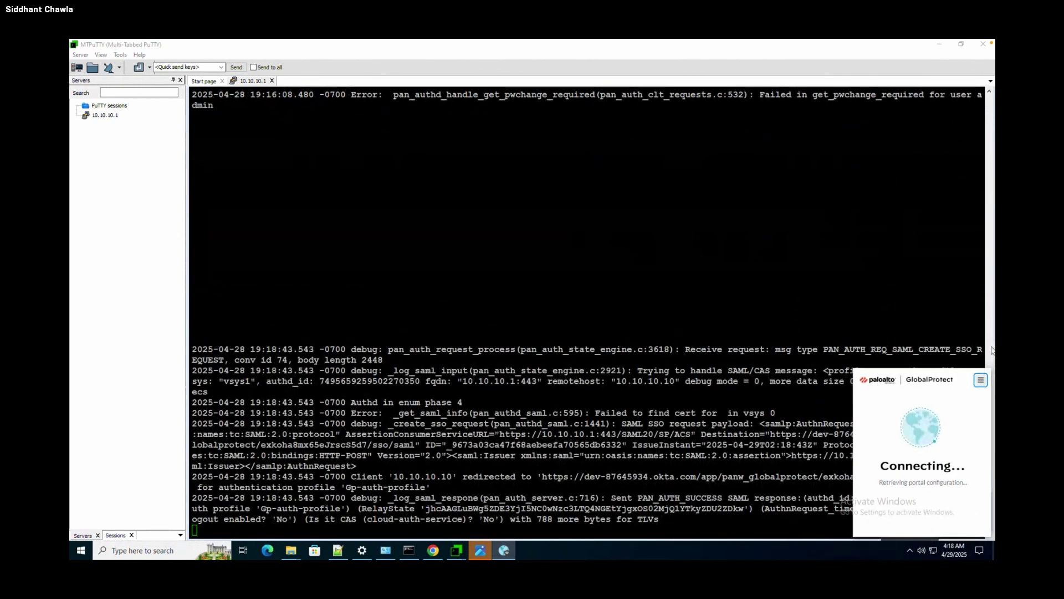
left_click(981, 379)
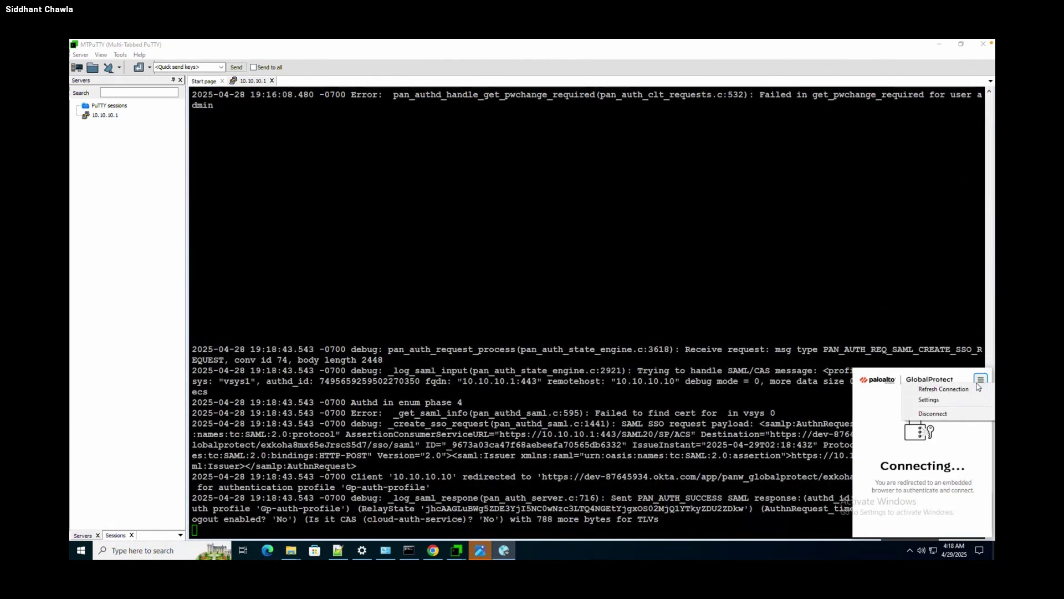
left_click(950, 415)
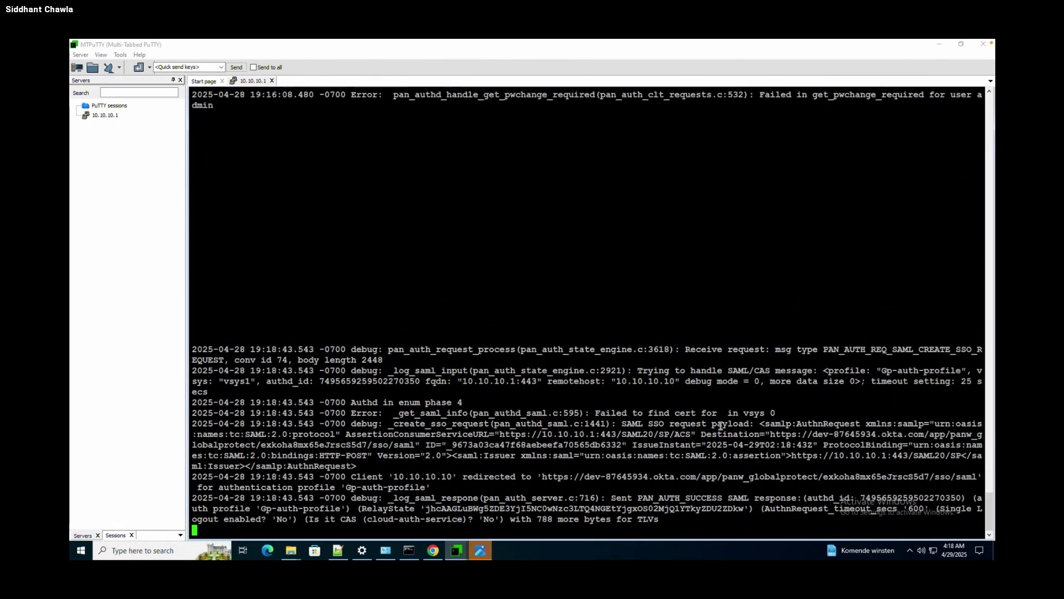
Stop the live authd log stream and close the Okta sign-in window.
key("ctrl+c")
key("Return")
key("Return")
key("Return")
key("Return")
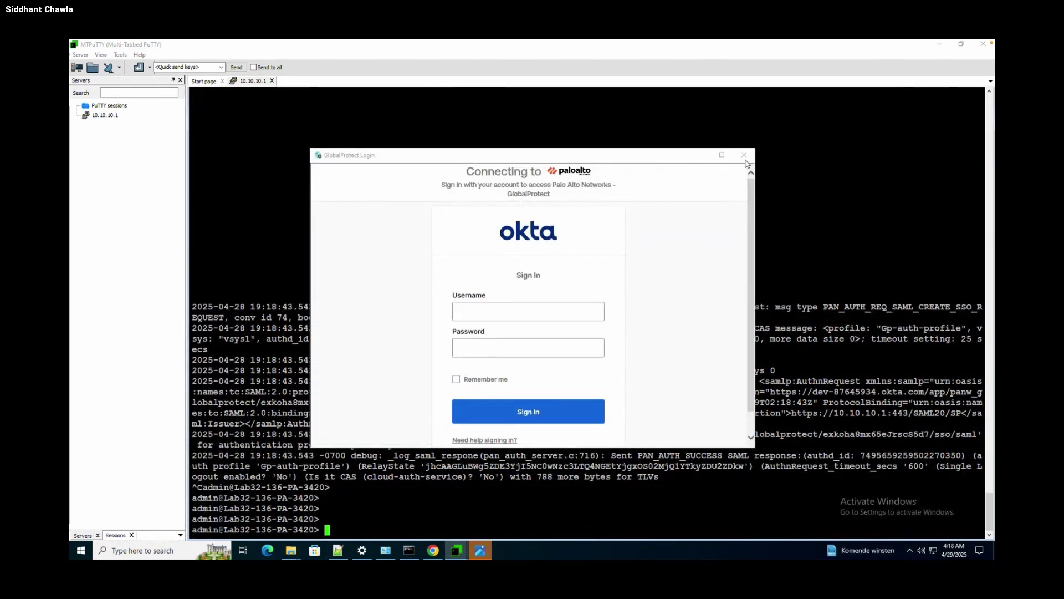
left_click(744, 155)
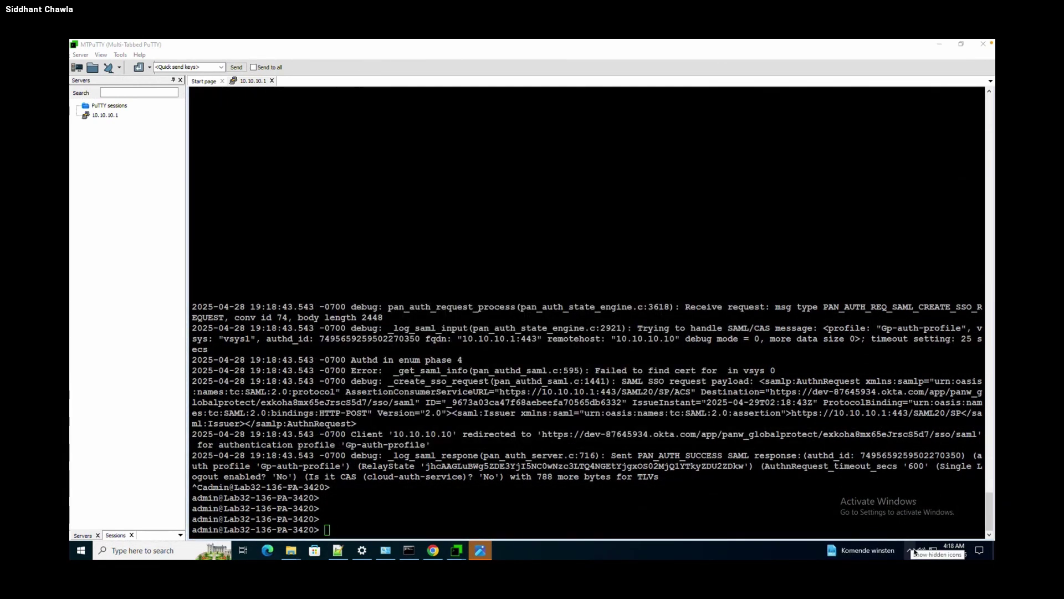
Reconnect GlobalProtect to portal 10.10.10.1 and open its Settings window.
left_click(911, 550)
left_click(930, 530)
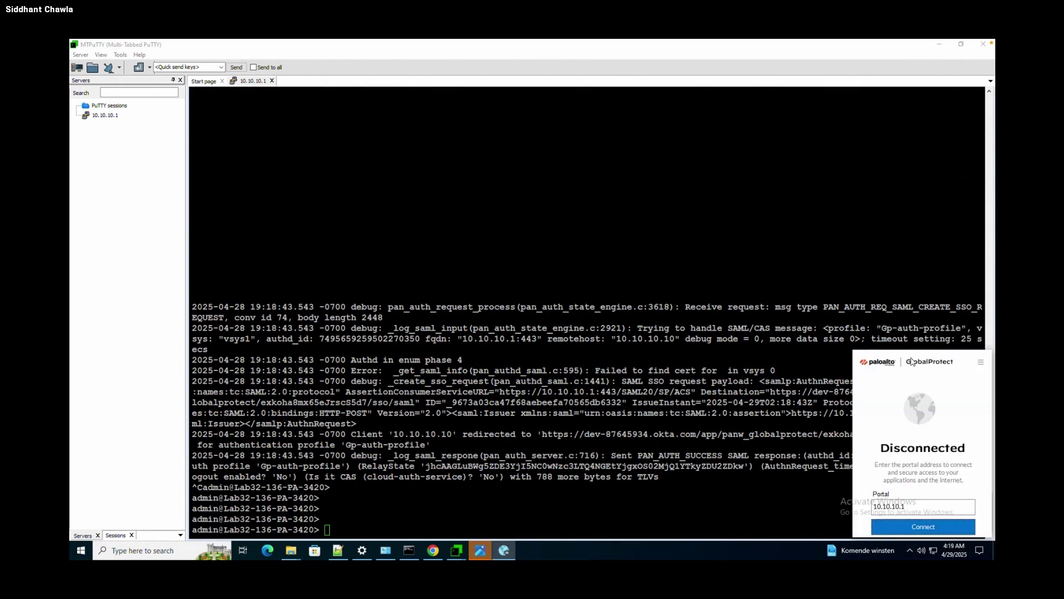
left_click(914, 506)
double_click(914, 507)
left_click(913, 526)
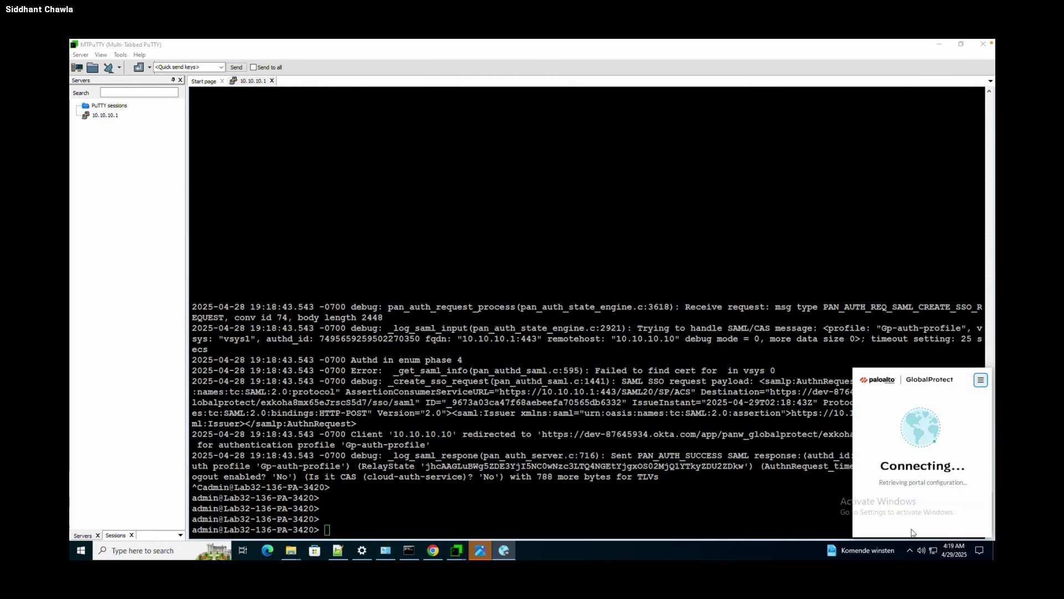
left_click(981, 380)
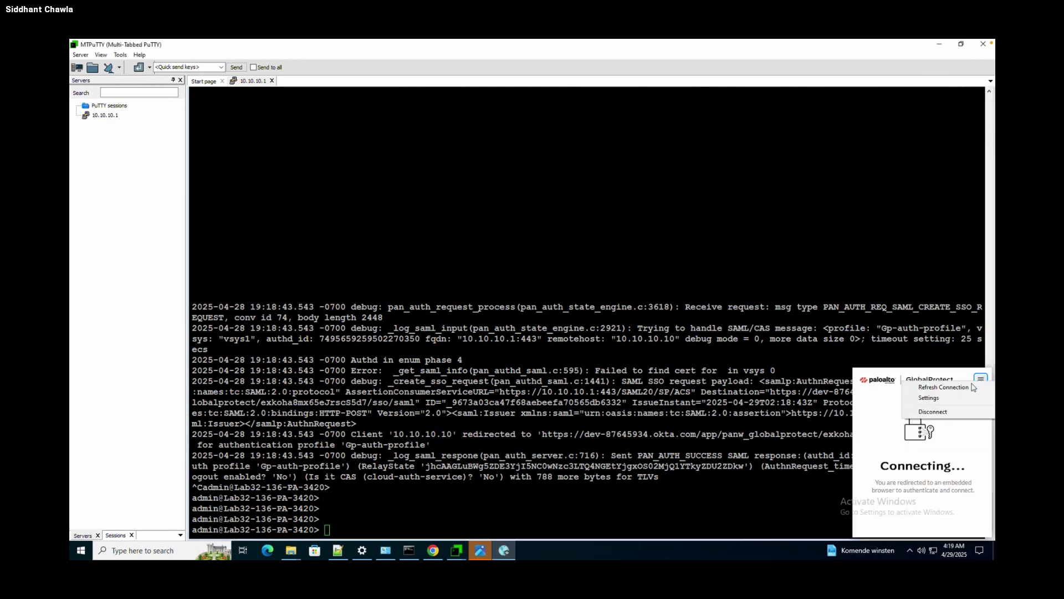
left_click(949, 399)
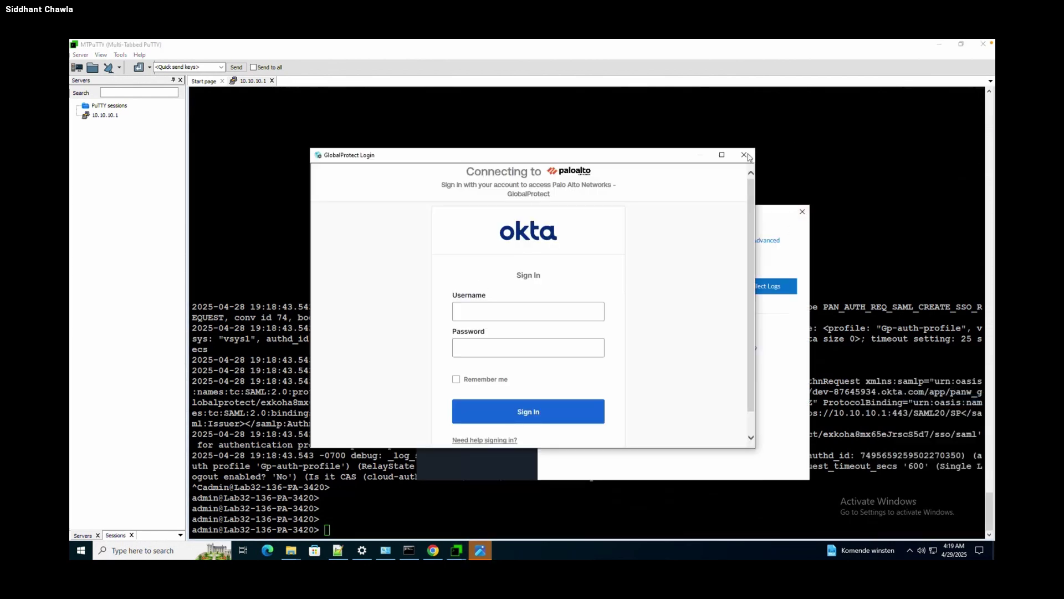
Close the Okta window and set GlobalProtect troubleshooting logging to Dump level.
left_click(744, 155)
left_click(470, 284)
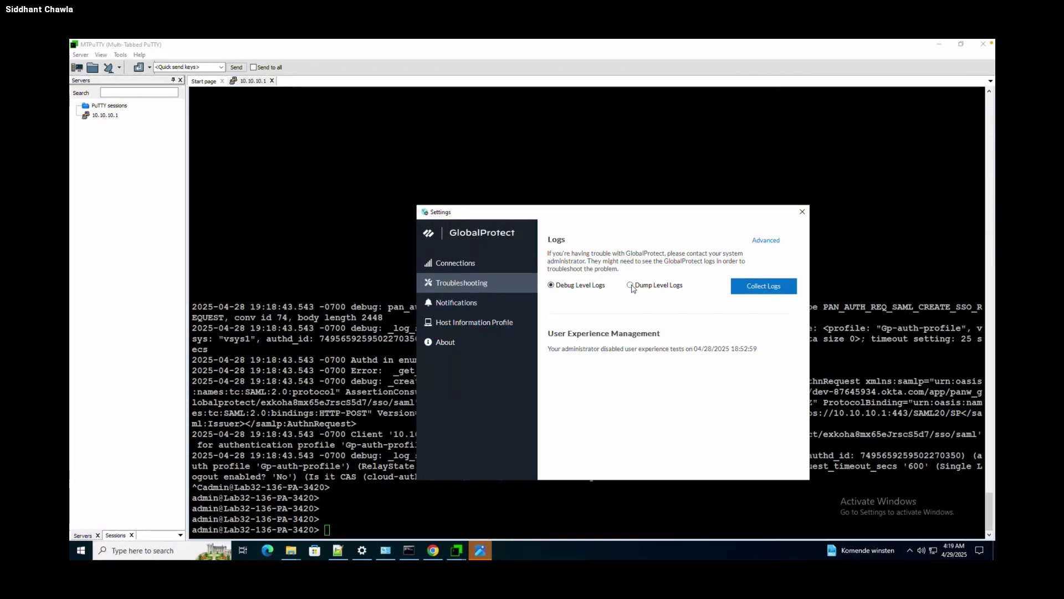
left_click(631, 286)
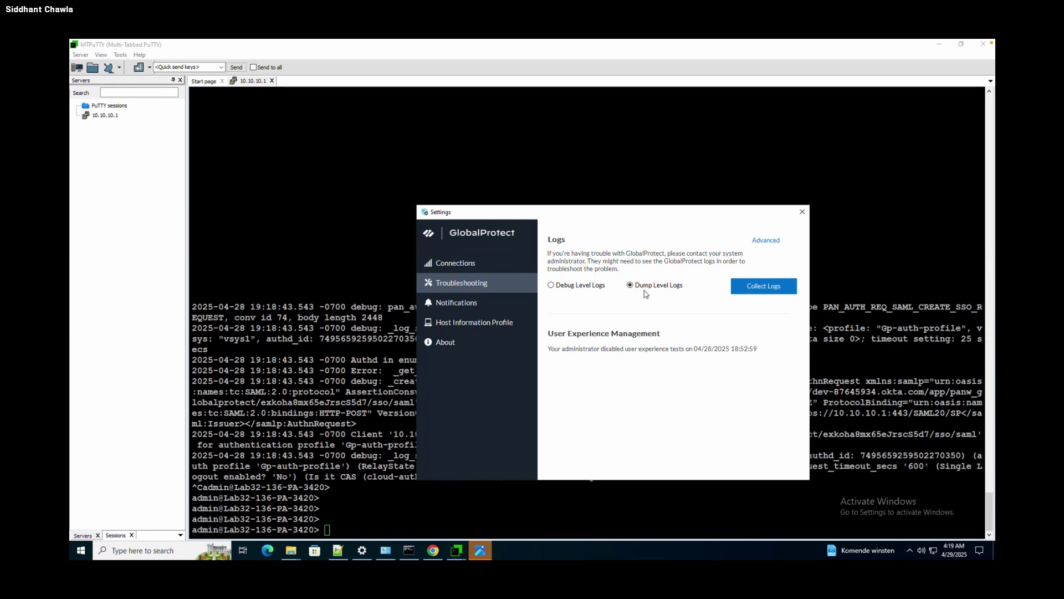
left_click(804, 214)
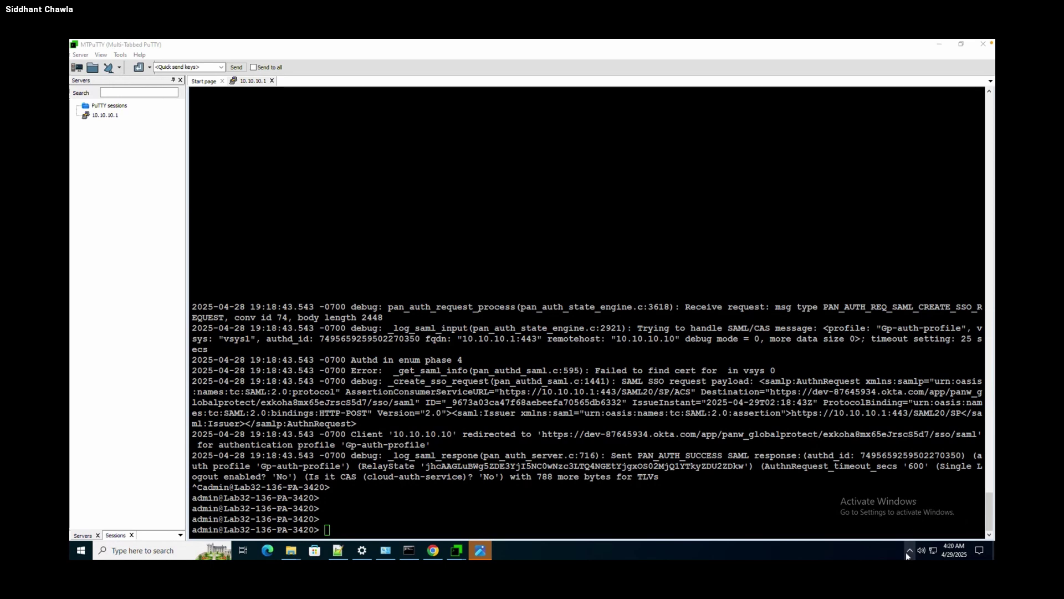
left_click(660, 449)
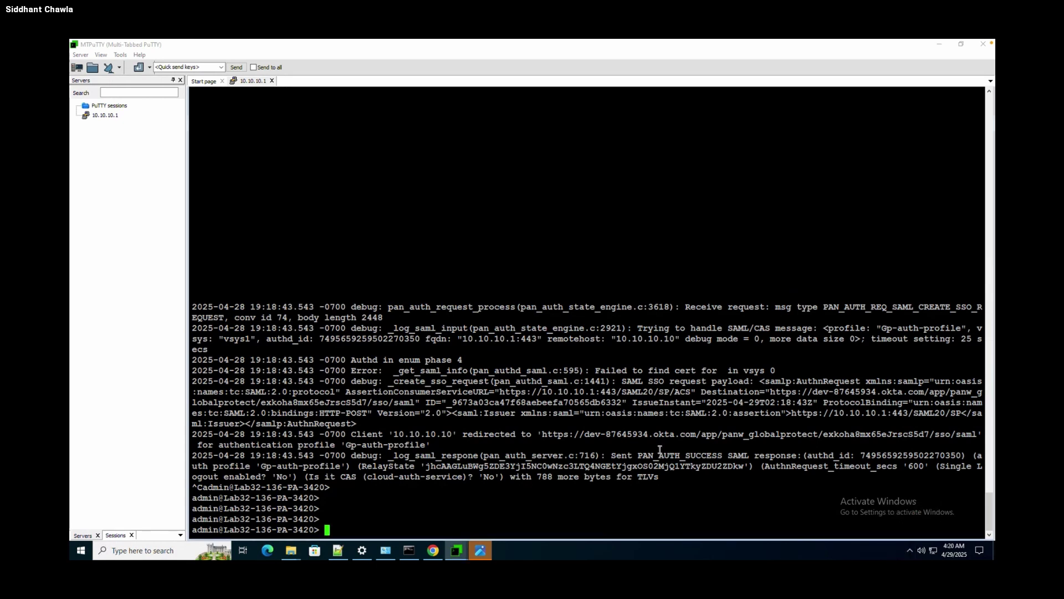
Restart following authd.log live and clear old output off the screen.
key("Up")
key("Return")
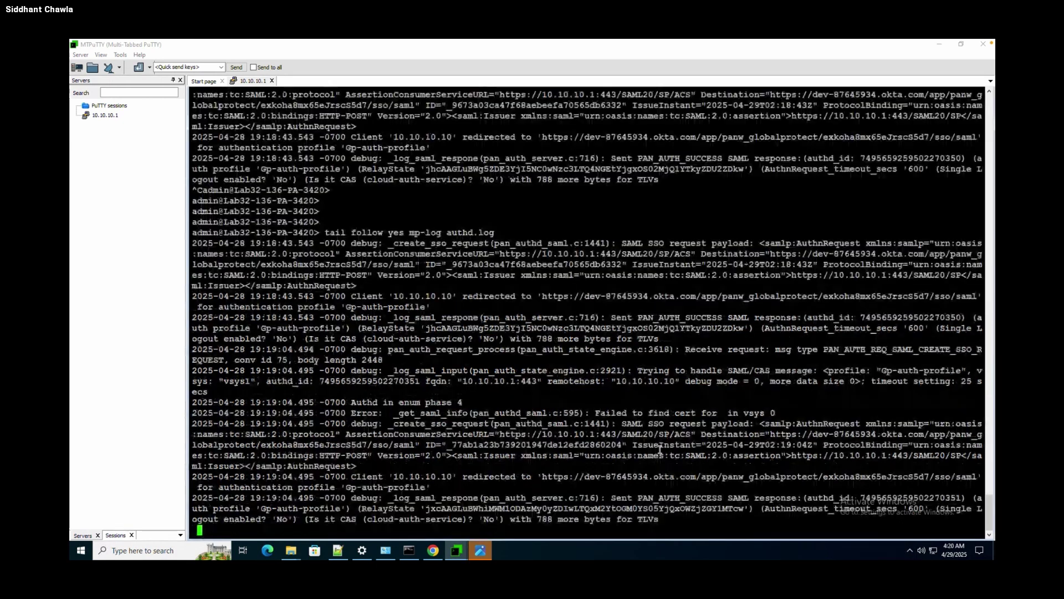
key("Return")
key("Return")
key("Return")
key("Return")
key("Return")
key("Return")
key("Return")
key("Return")
key("Return")
key("Return")
key("Return")
key("Return")
key("Return")
key("Return")
key("Return")
key("Return")
key("Return")
key("Return")
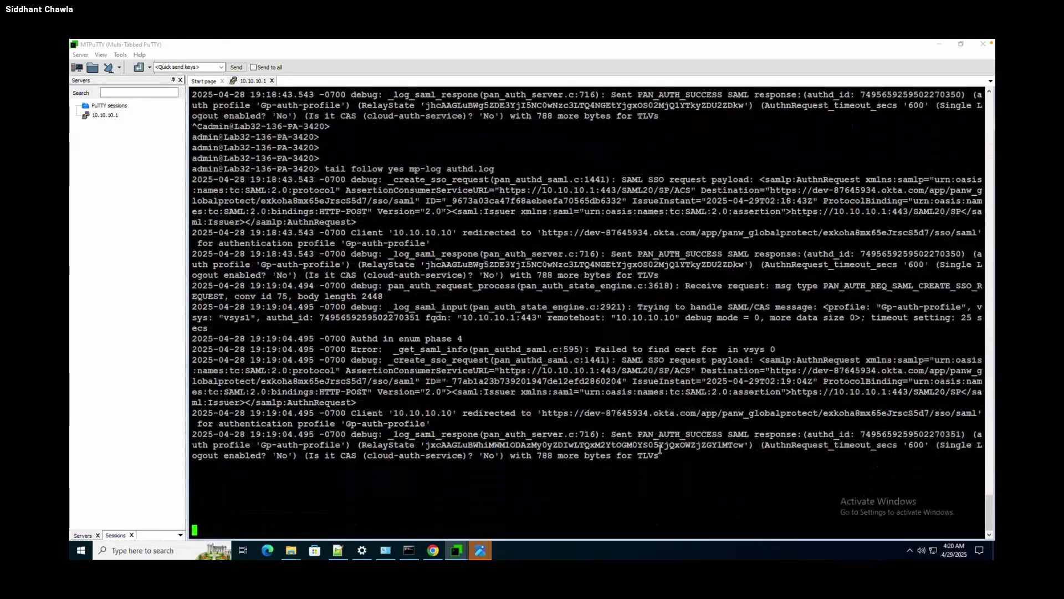
key("Return")
key("Return")
key("Return")
key("Return")
key("Return")
key("Return")
key("Return")
key("Return")
key("Return")
key("Return")
key("Return")
key("Return")
key("Return")
key("Return")
key("Return")
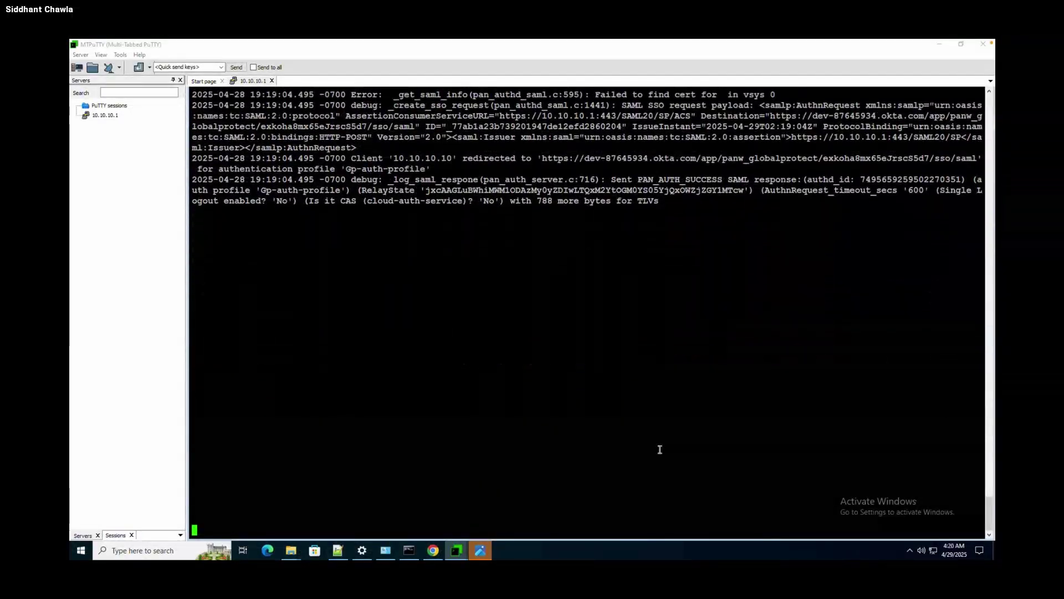
Connect GlobalProtect to portal 10.10.10.1, then move to the Google Slides deck.
left_click(910, 551)
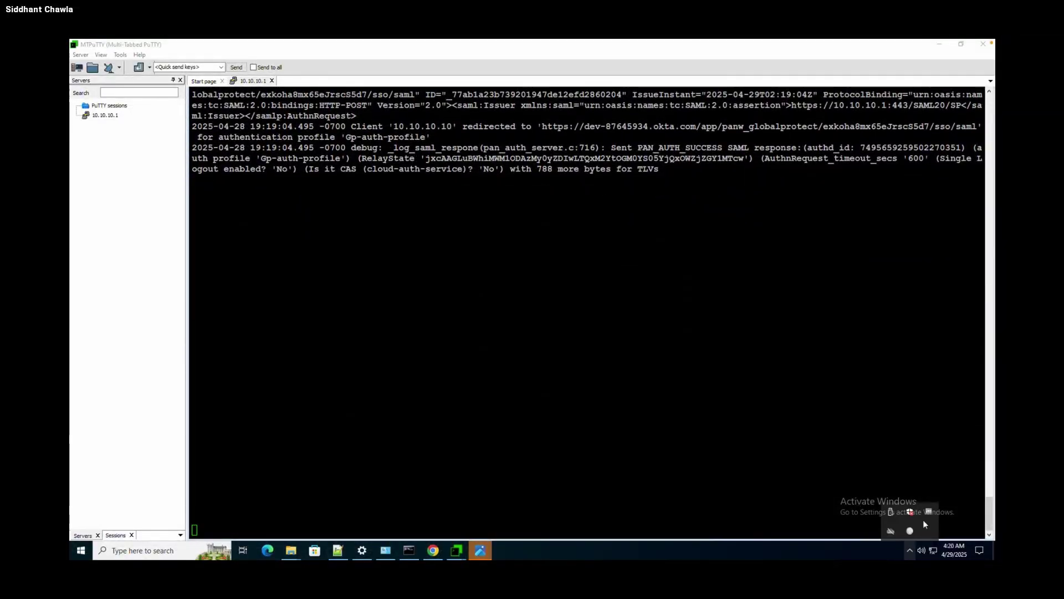
left_click(911, 531)
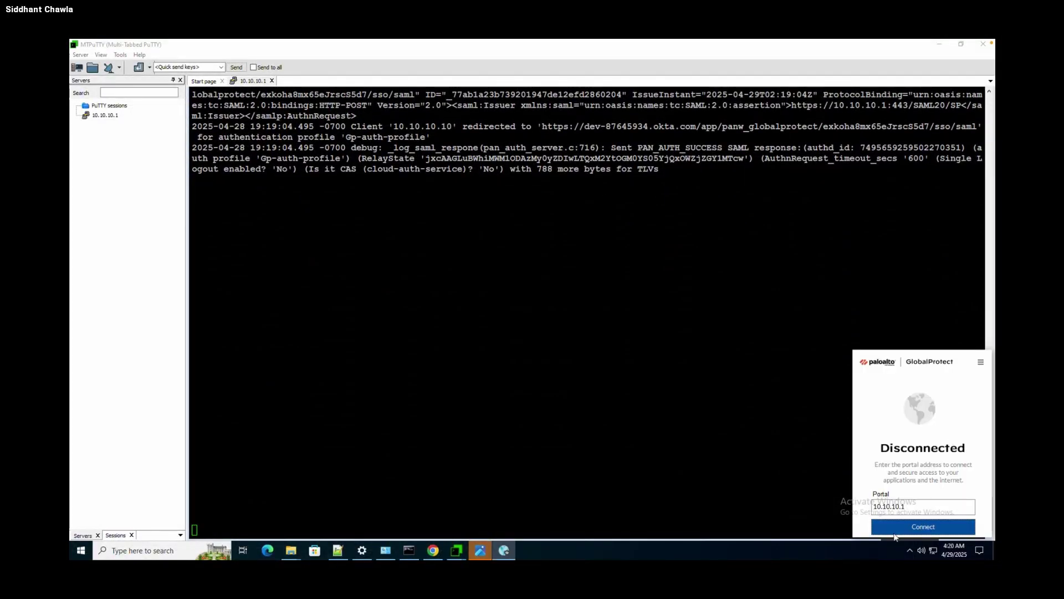
left_click(914, 525)
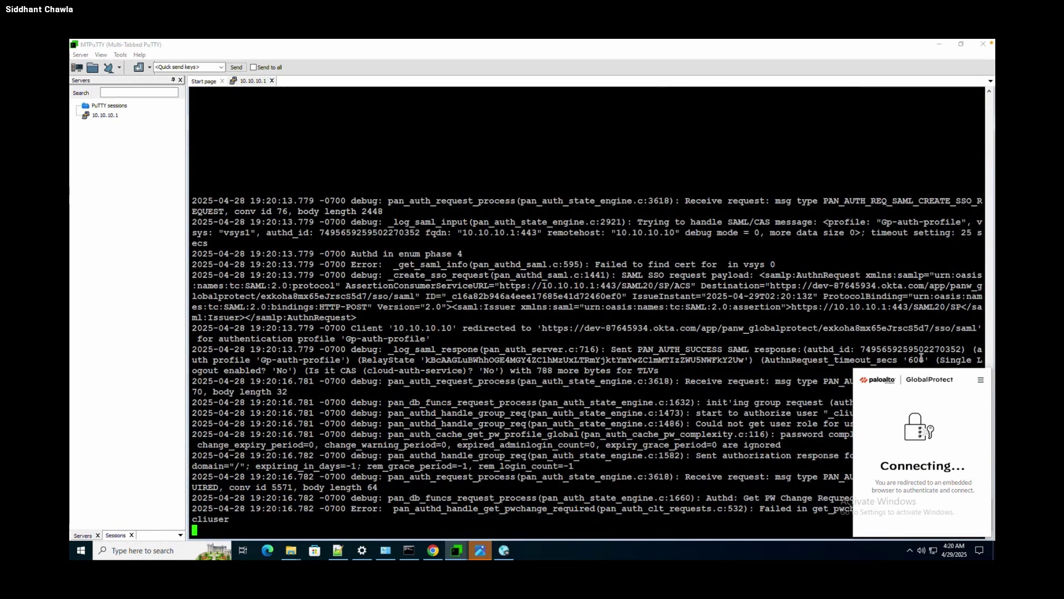
key("ctrl+Left")
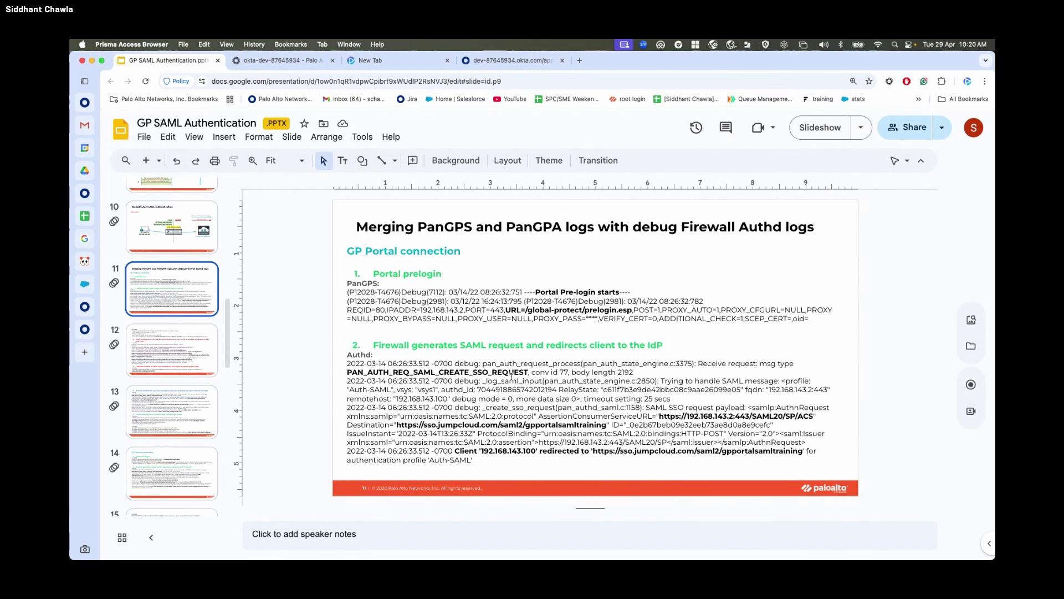
Cancel the Okta sign-in, highlight PAN_AUTH_REQ_SAML_CREATE_SSO_REQUEST, and compare it with slide 11.
key("ctrl+Right")
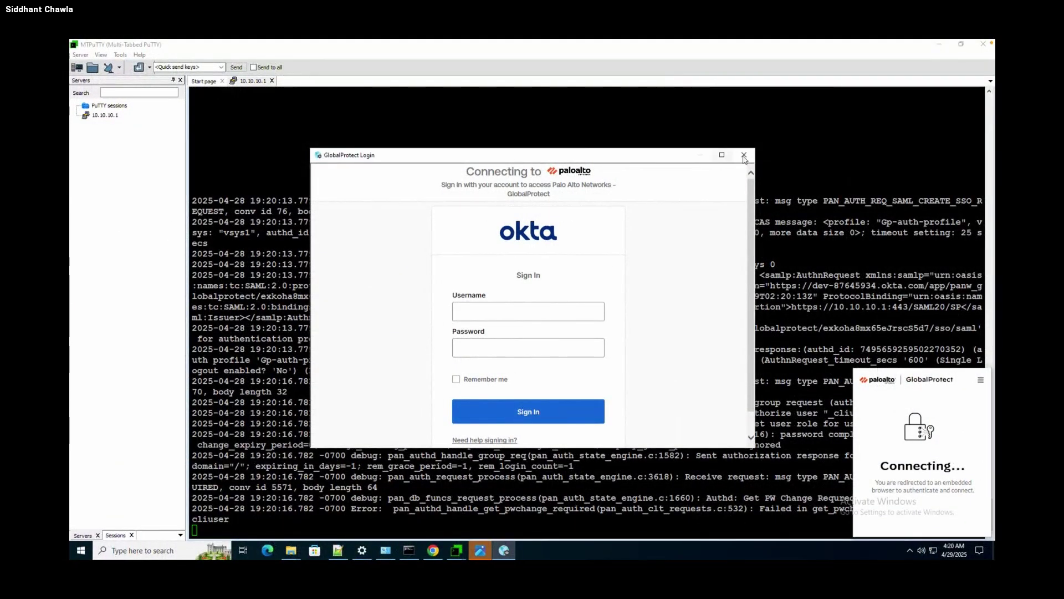
left_click(744, 155)
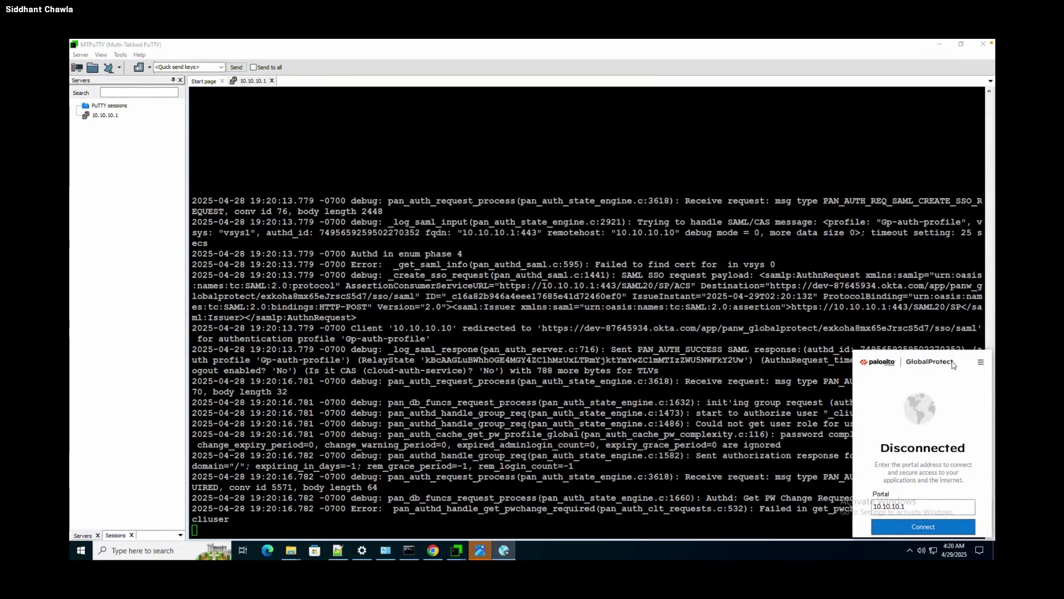
left_click_drag(819, 200, 980, 212)
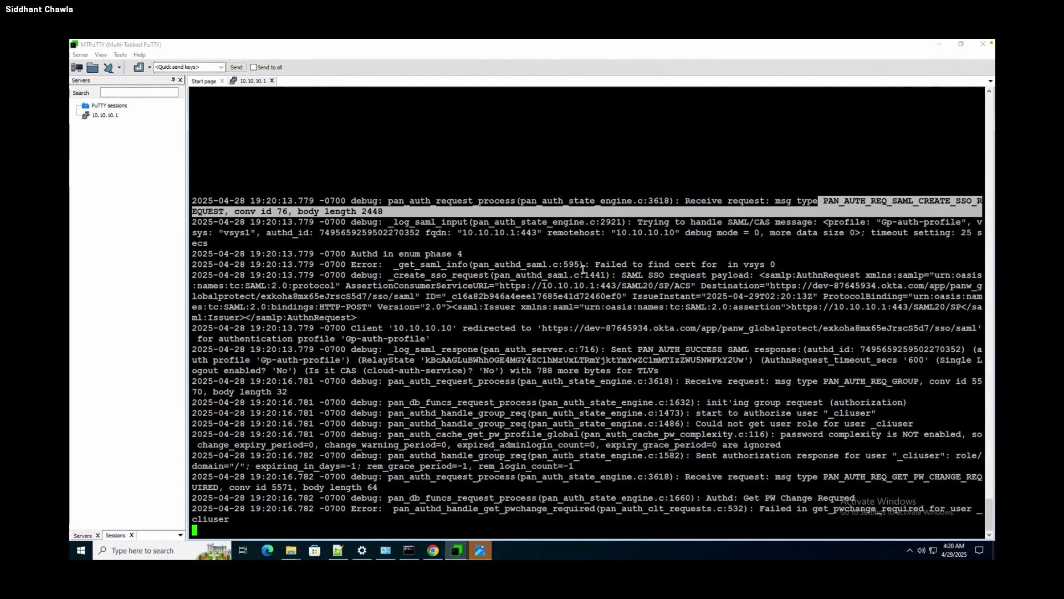
key("super+Tab")
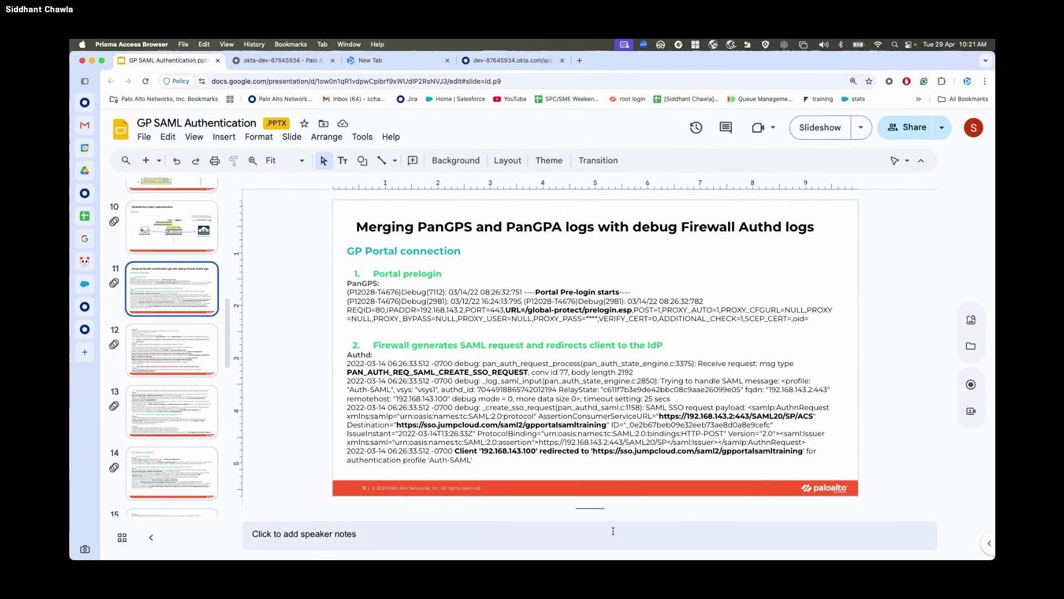
Highlight the SAML SSO request payload and its AssertionConsumerServiceURL, then go to the Okta admin tab.
key("ctrl+Right")
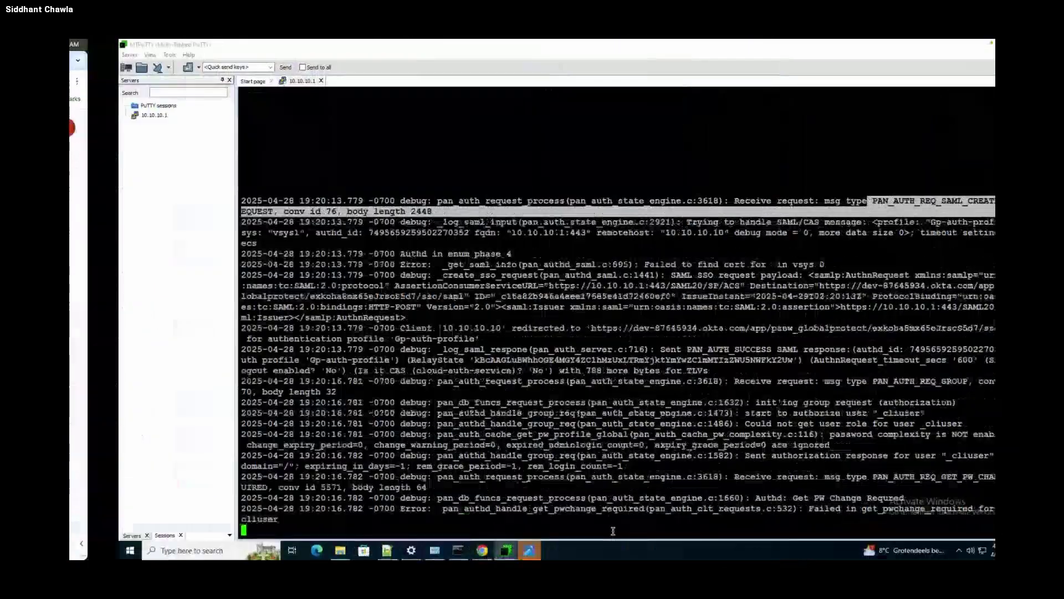
left_click_drag(616, 277, 873, 289)
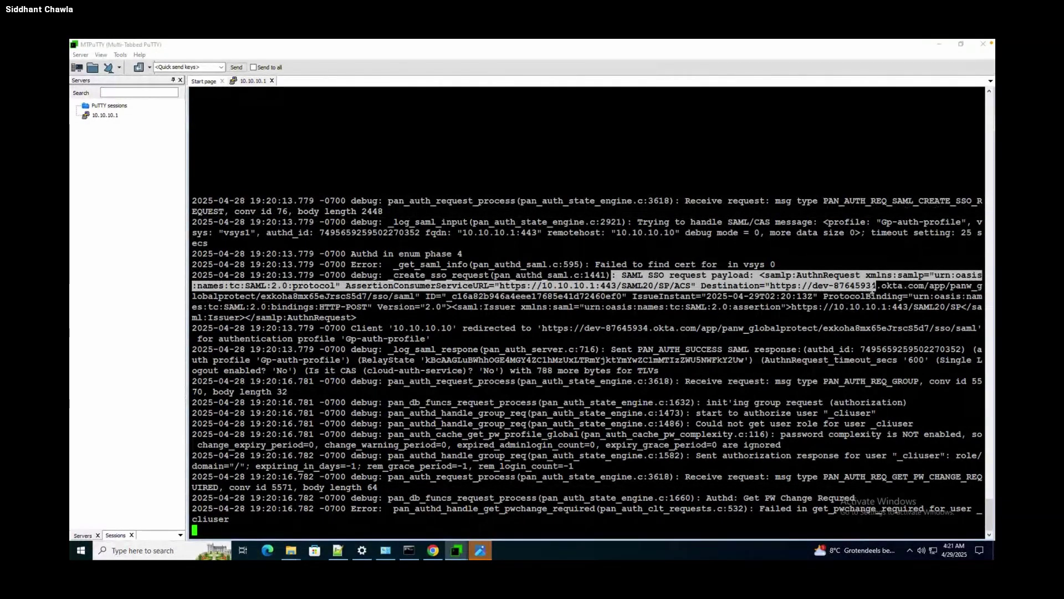
left_click(541, 268)
left_click_drag(335, 285, 697, 285)
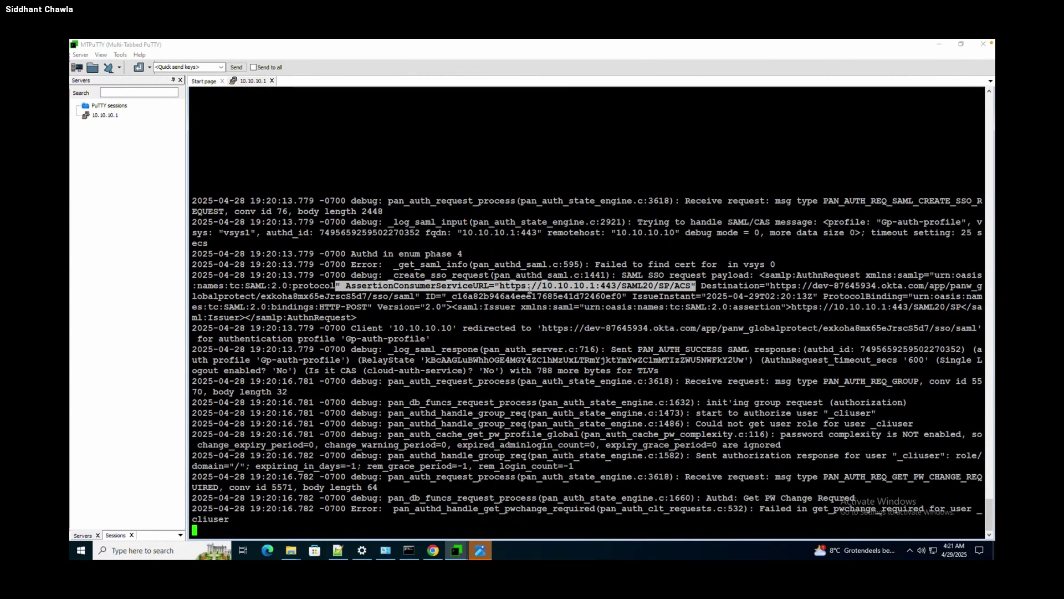
key("ctrl+Left")
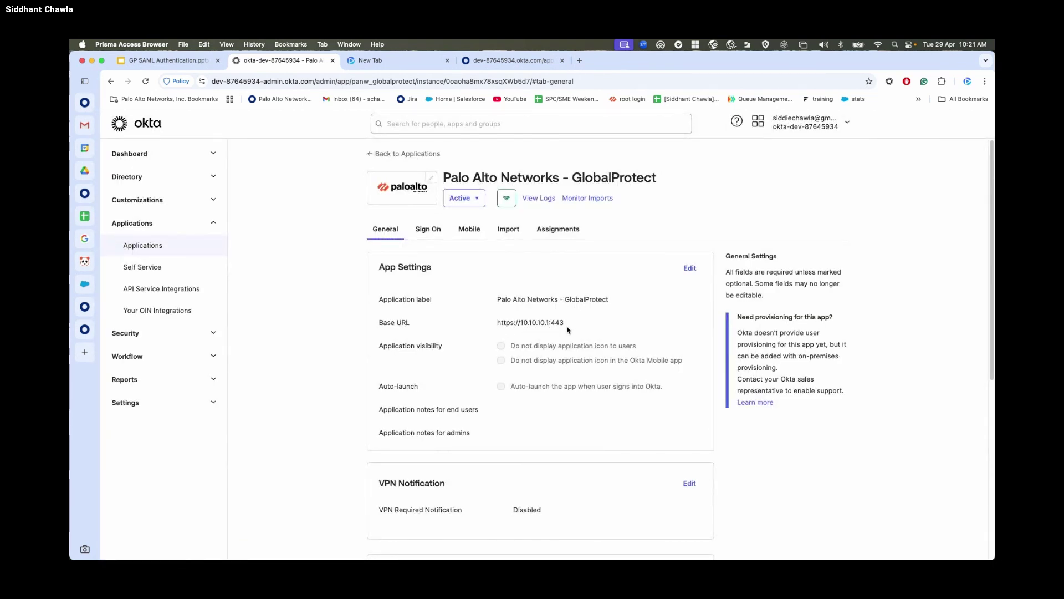
key("ctrl+Right")
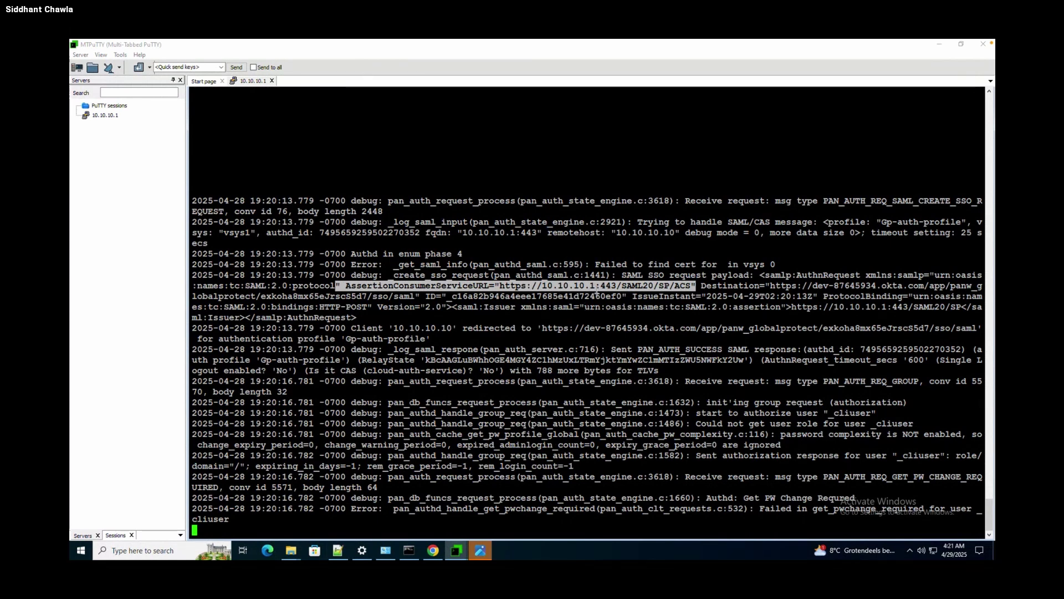
Highlight the Okta Destination URL and the line redirecting client 10.10.10.10 to Okta.
left_click(703, 284)
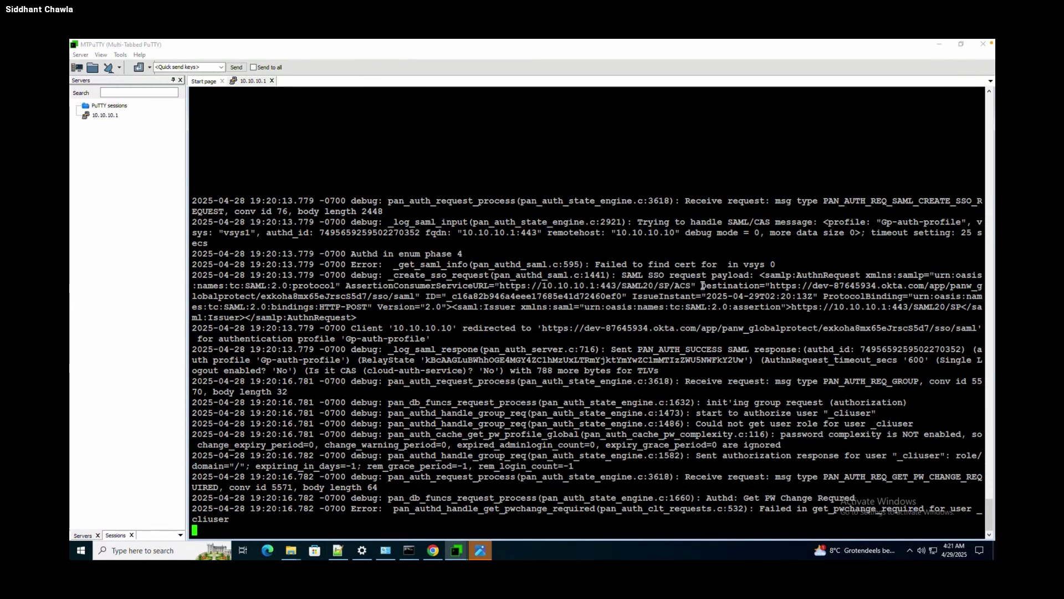
left_click_drag(703, 286, 425, 296)
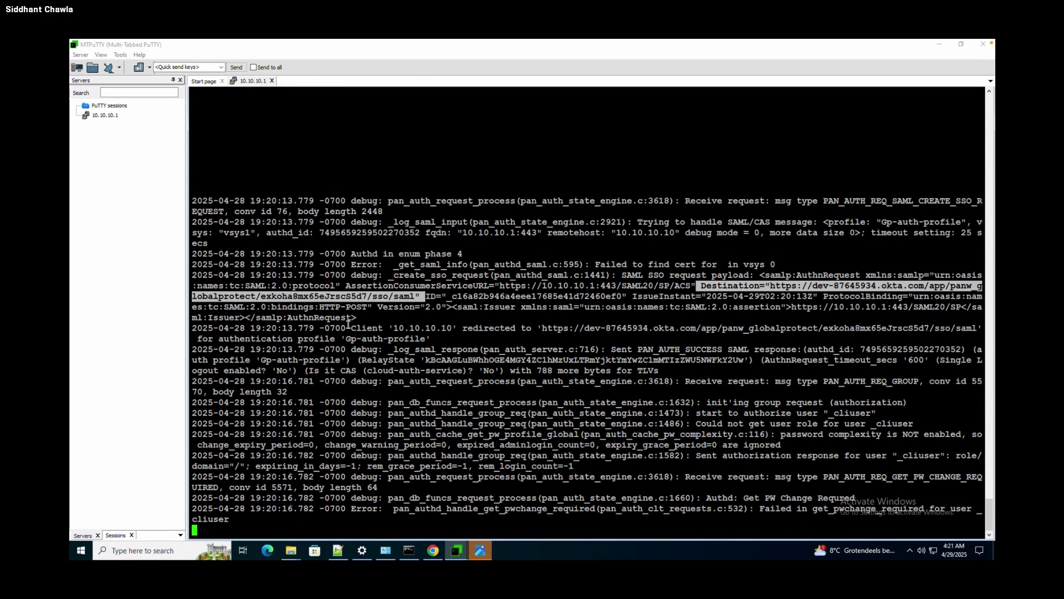
left_click_drag(348, 325, 591, 342)
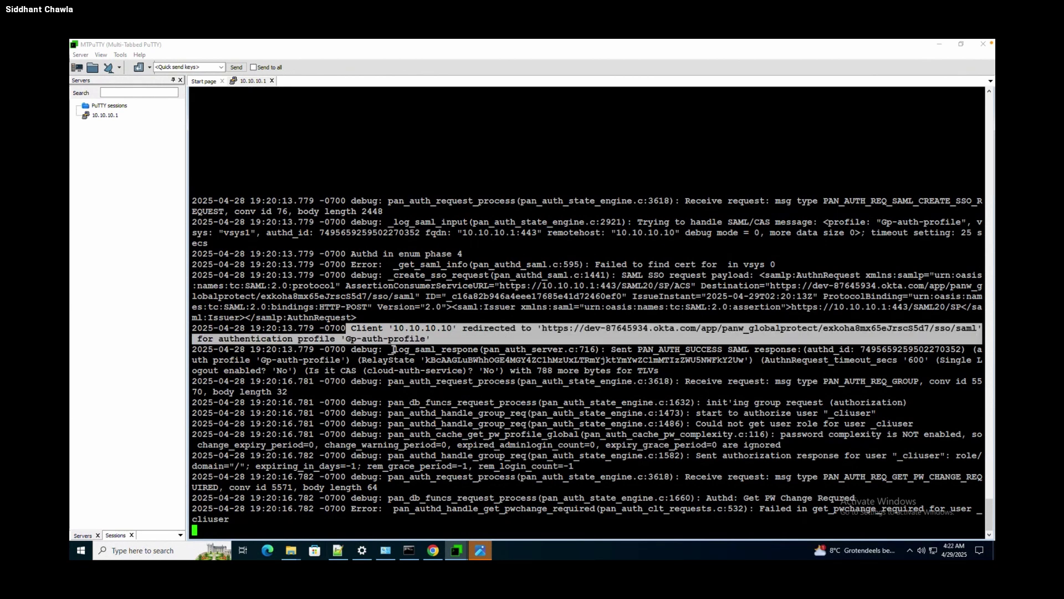
Show the Authentication Profile list, where Gp-auth-profile uses SAML with server profile GP_SAML.
left_click(435, 553)
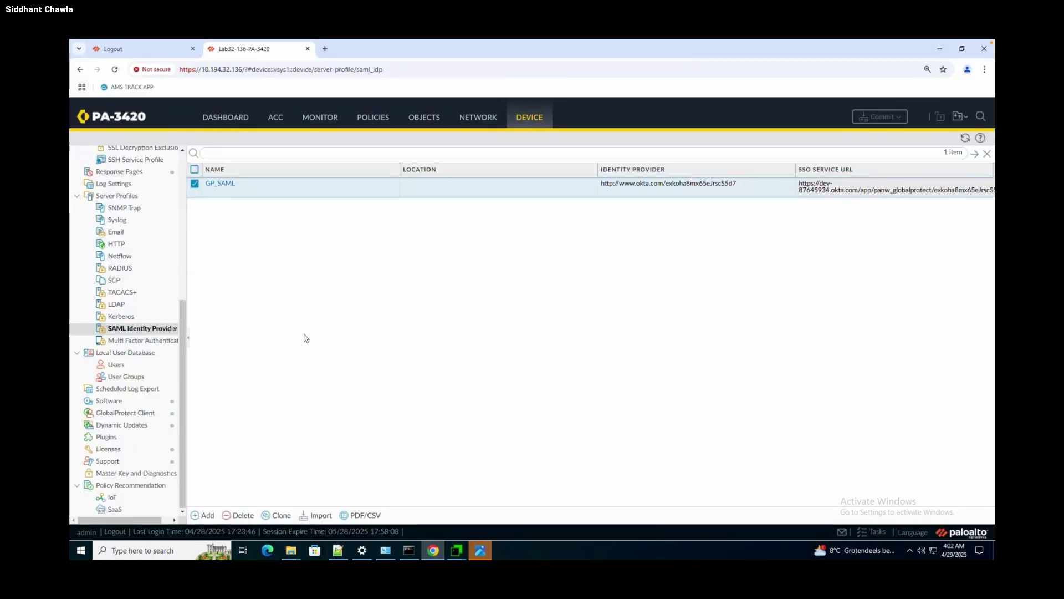
scroll(185, 203, "up", 5)
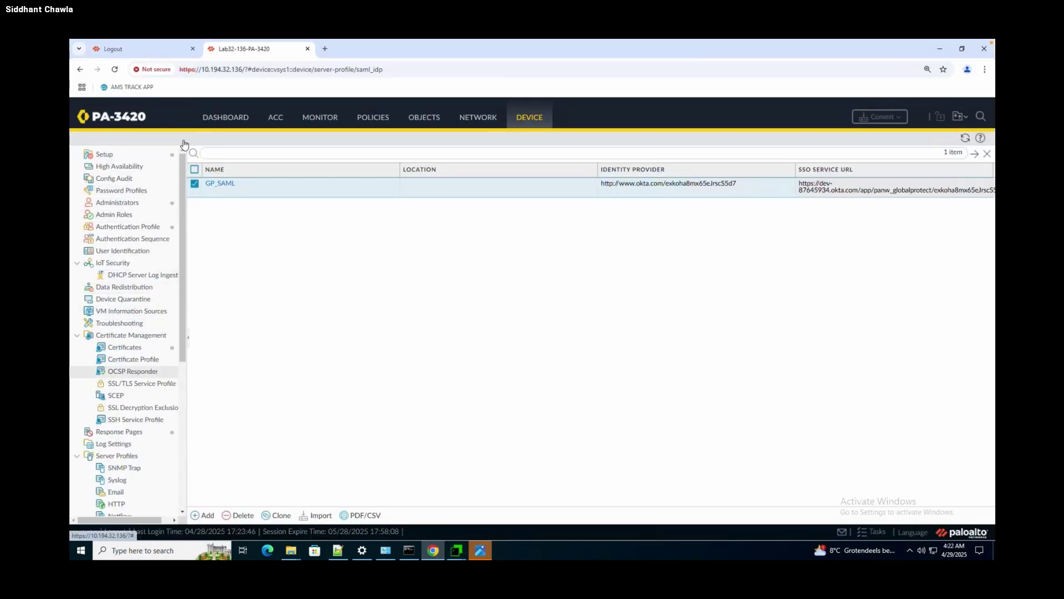
left_click(145, 229)
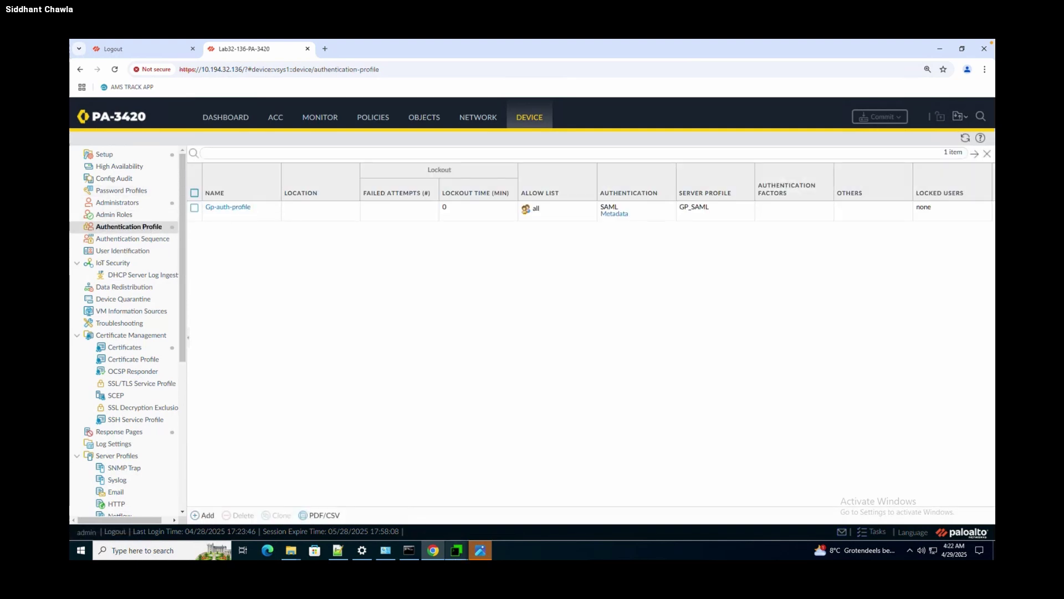
Highlight the 'Sent PAN_AUTH_SUCCESS' SAML response line, then stop the authd tail at the firewall prompt.
mouse_move(457, 550)
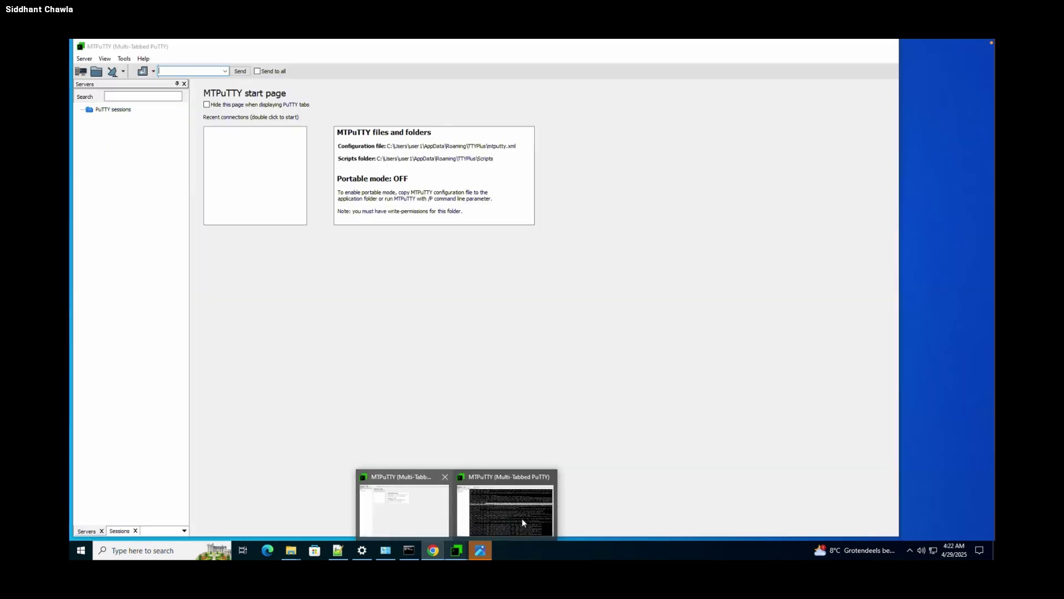
left_click(521, 518)
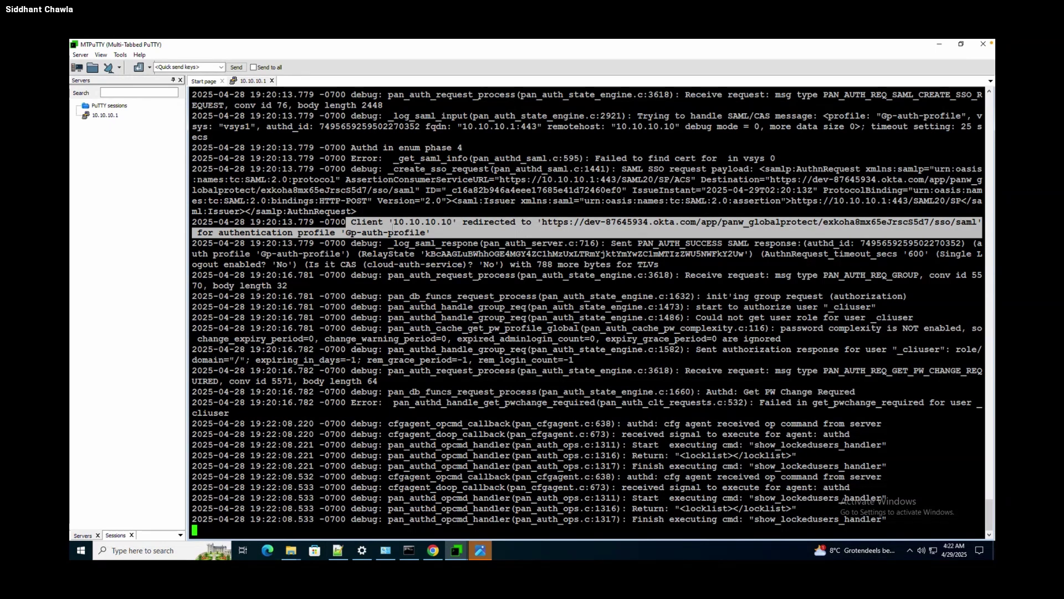
left_click_drag(611, 243, 738, 263)
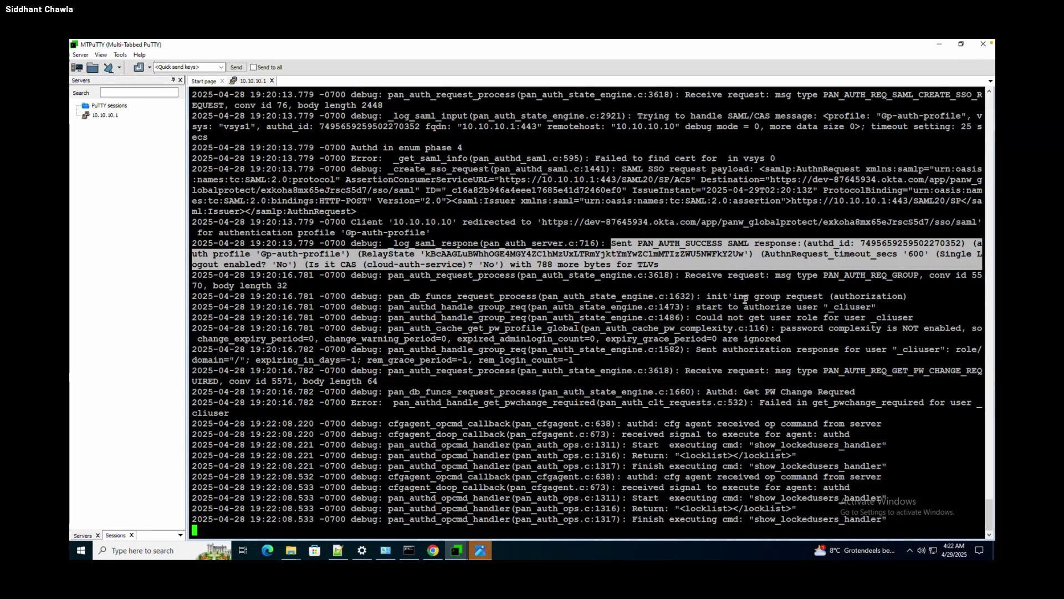
left_click(861, 393)
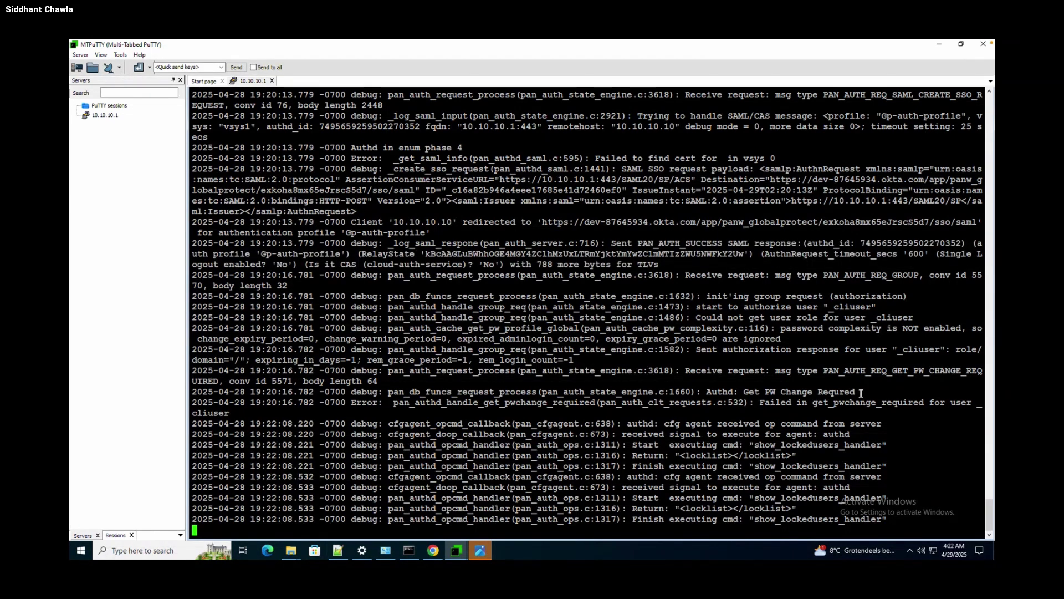
key("ctrl+c")
key("Return")
key("Return")
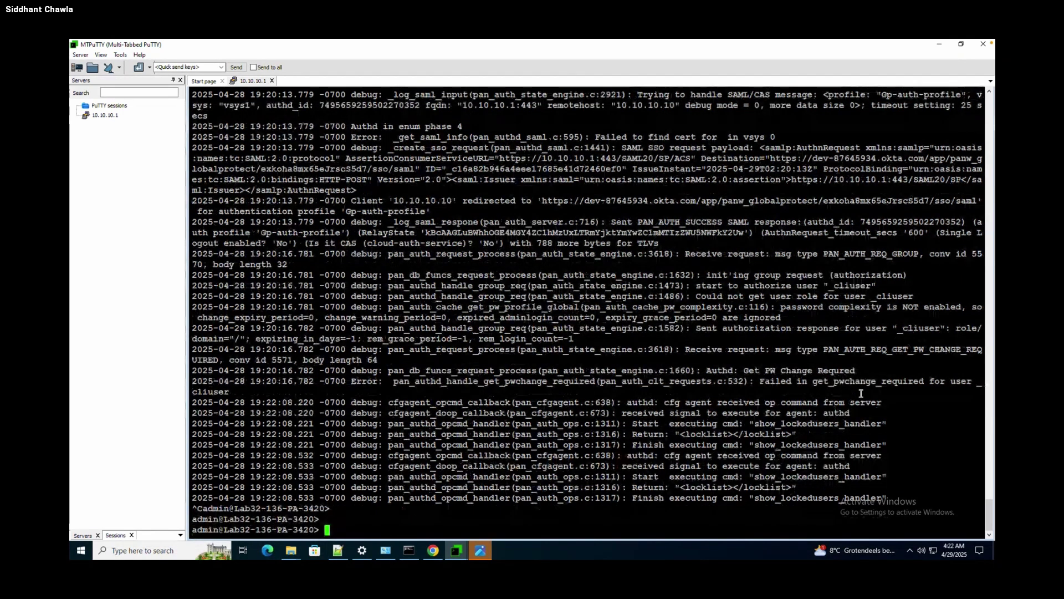
Start a GlobalProtect connection and recall 'tail follow yes mp-log authd.log' at the firewall prompt.
key("Return")
key("Return")
key("Return")
key("Return")
key("Return")
key("Return")
left_click(907, 544)
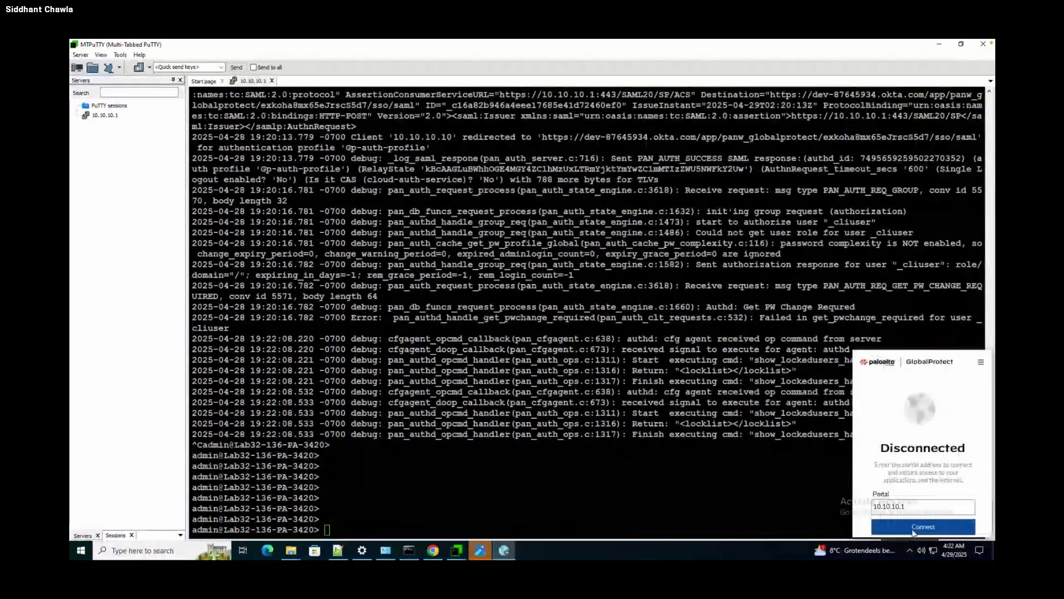
left_click(917, 532)
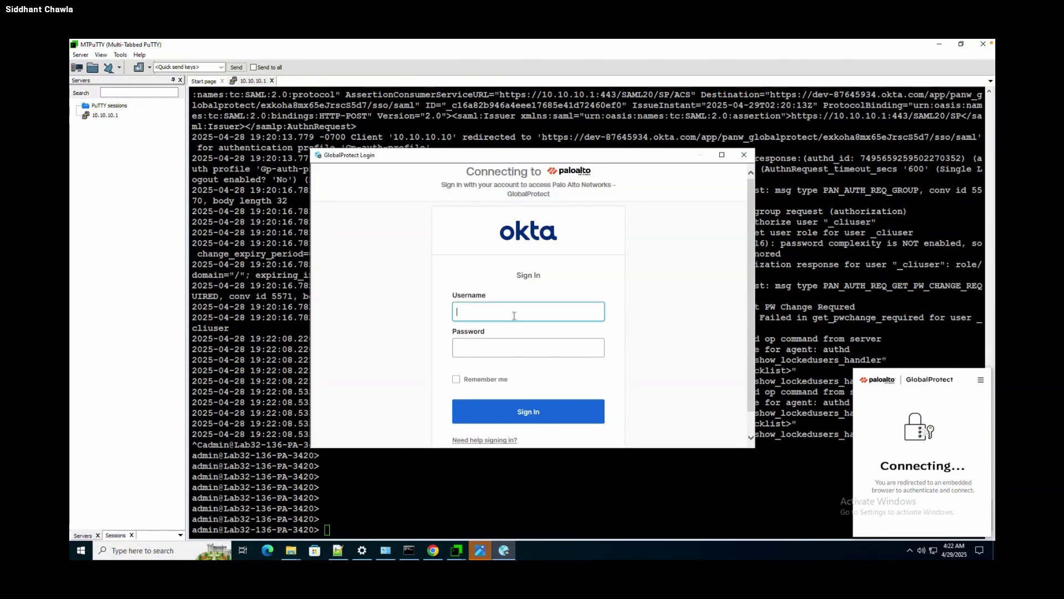
left_click(483, 473)
key("Up")
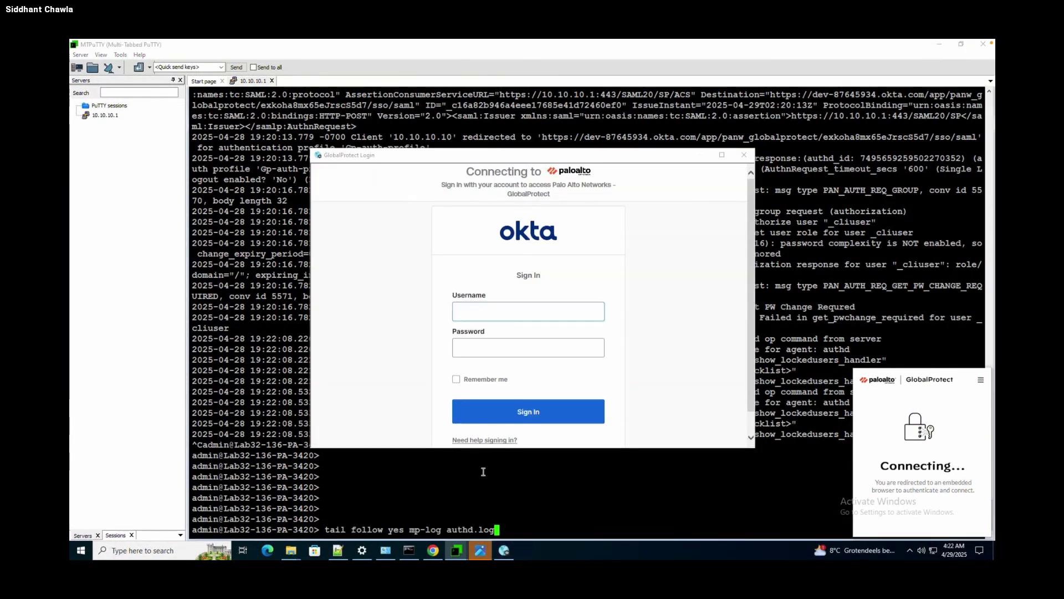
Close the pending Okta sign-in, disconnect GlobalProtect, and run the authd.log live tail.
left_click(744, 156)
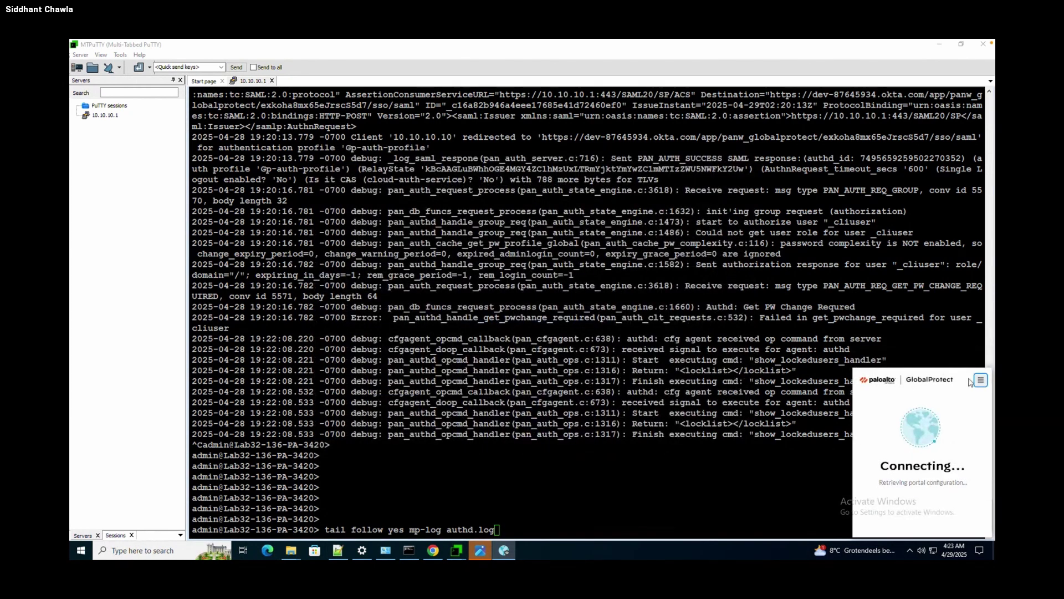
left_click(981, 380)
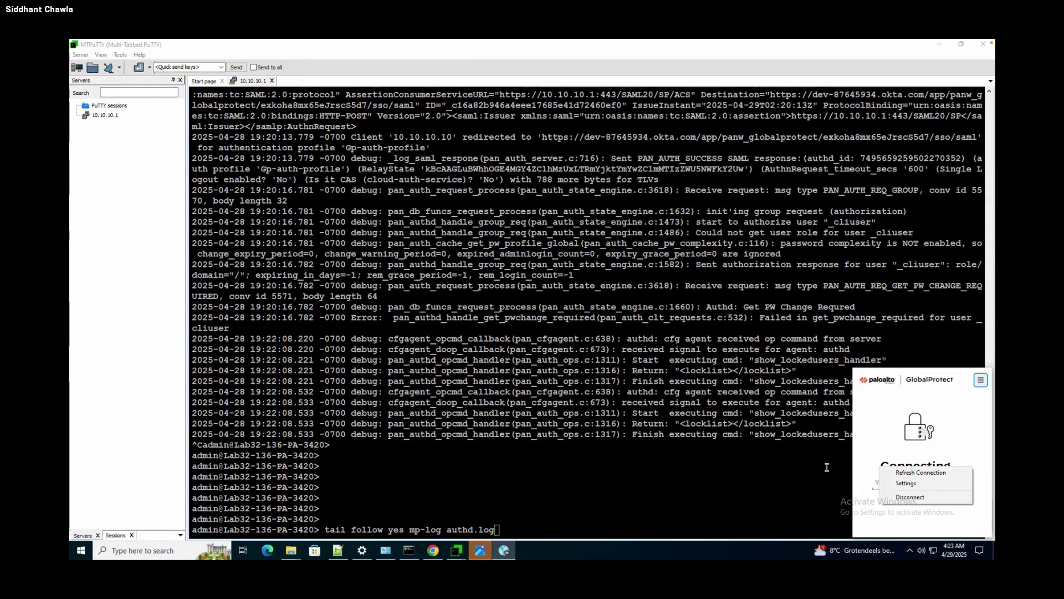
left_click(911, 497)
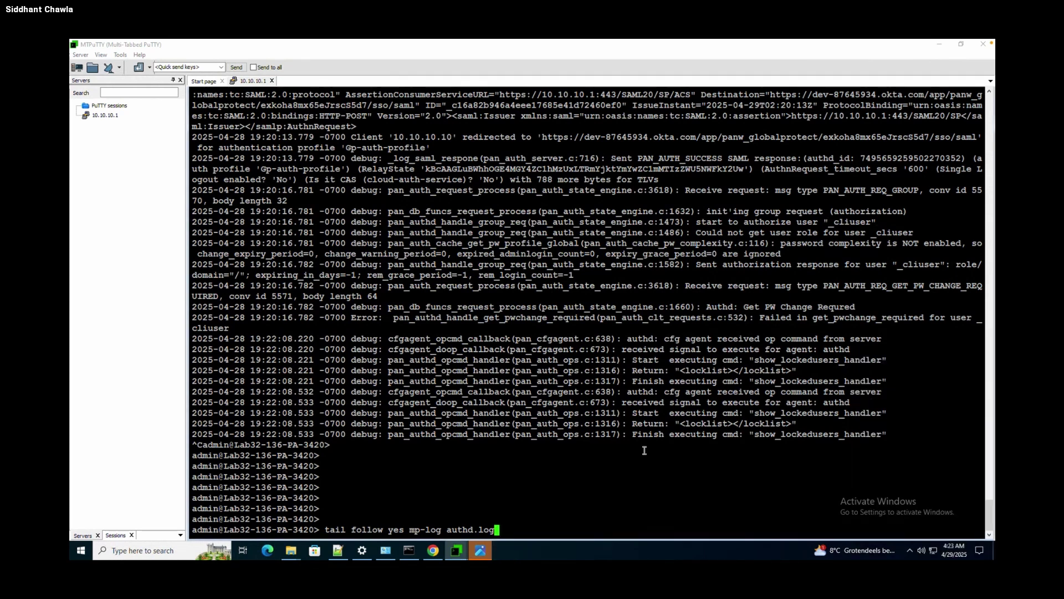
key("Return")
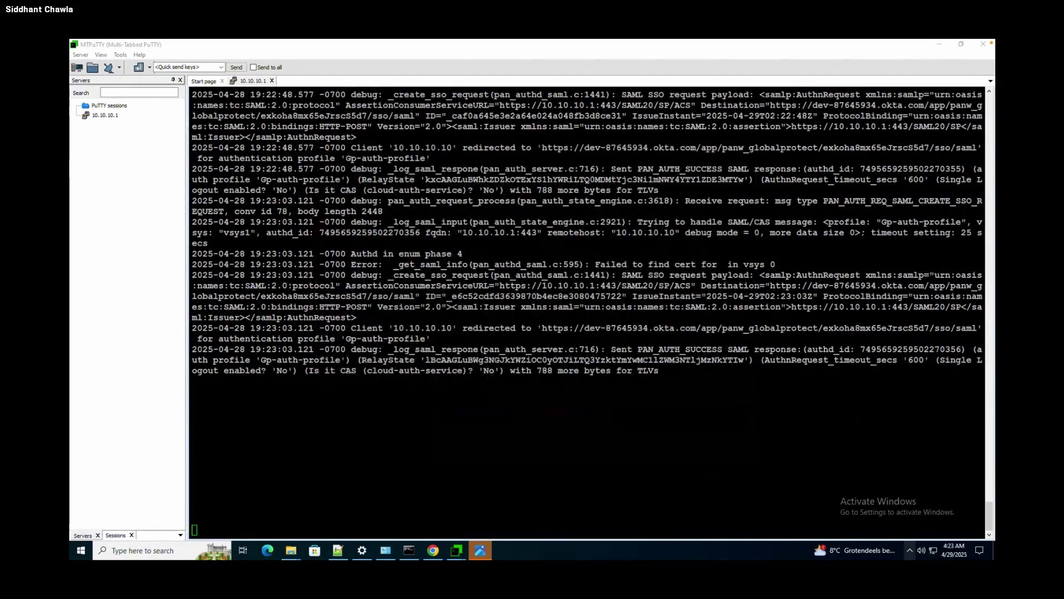
Connect GlobalProtect to portal 10.10.10.1 and mark the 19:23:16 Okta redirect log line.
left_click(910, 550)
left_click(909, 532)
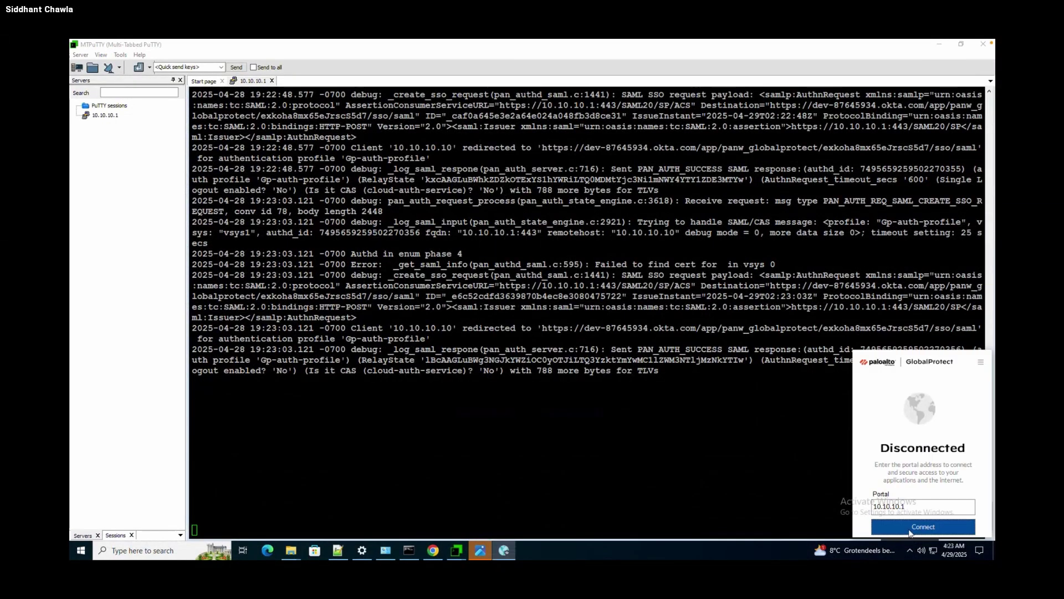
left_click(910, 531)
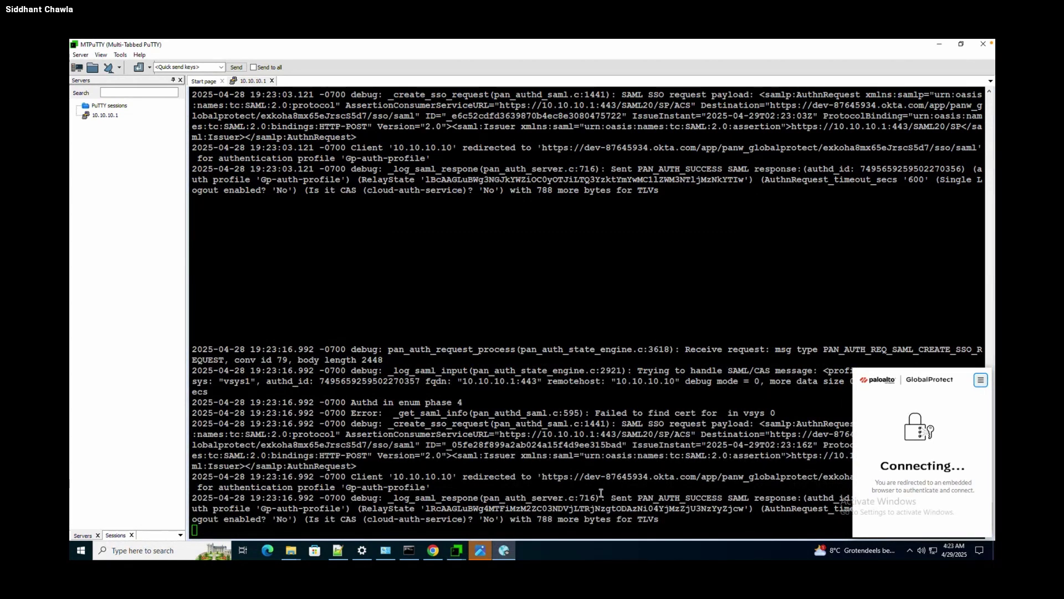
left_click_drag(348, 477, 520, 487)
Enter the Okta username and password in the sign-in form.
left_click(495, 307)
left_click(495, 307)
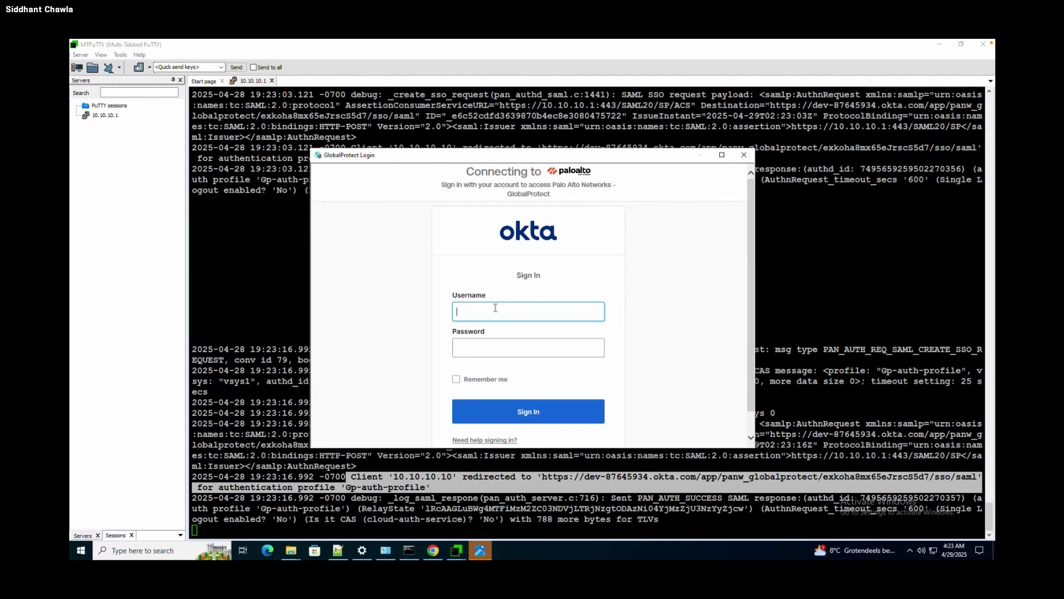
key("Tab")
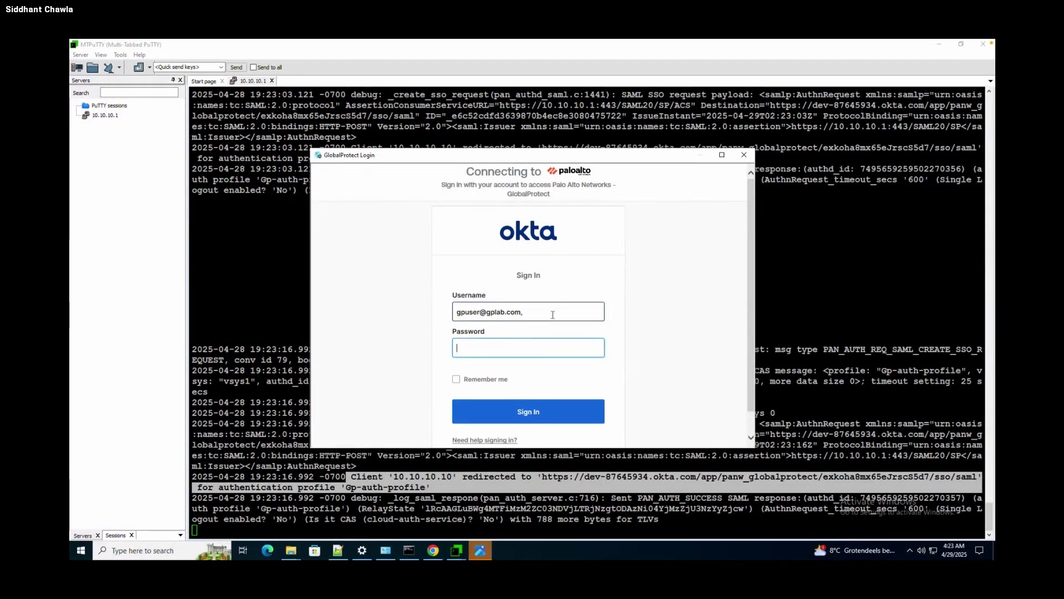
left_click(553, 313)
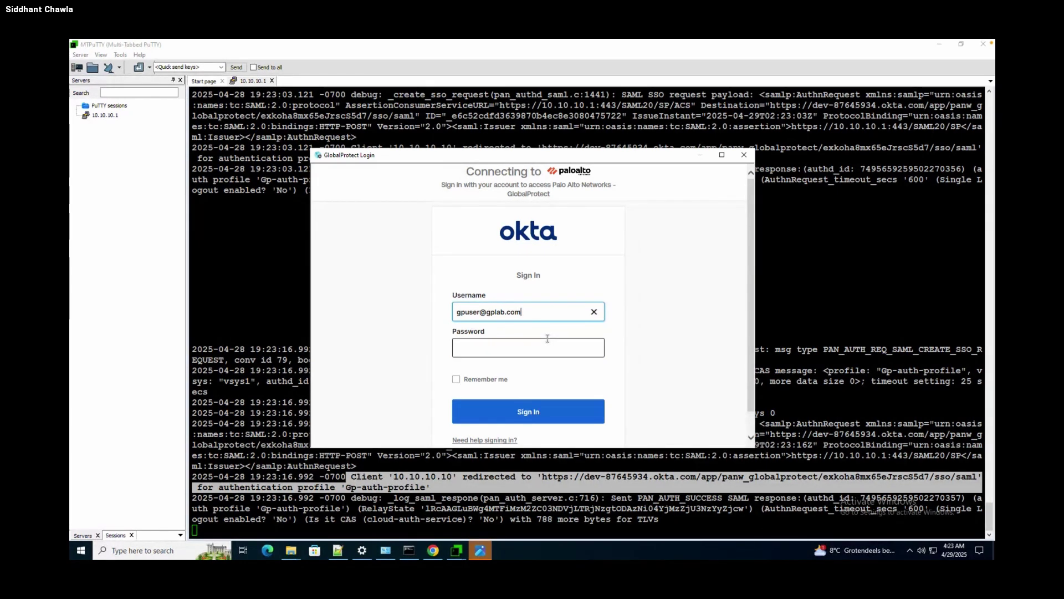
left_click(548, 340)
type("********")
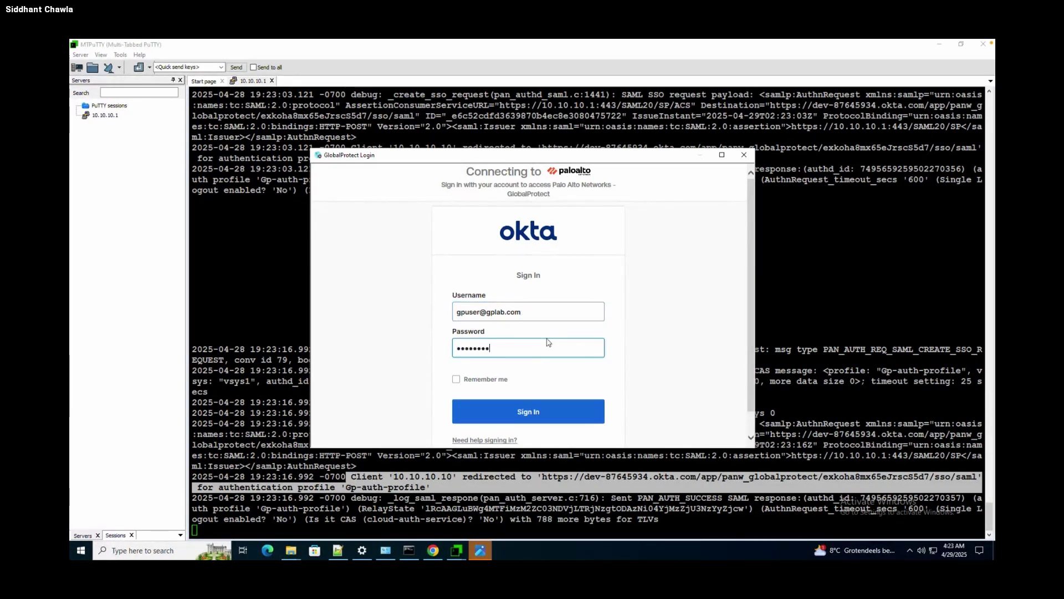
type("***")
Submit the Okta sign-in, wait for the 19:24:01 SAML SSO success for Gp-auth-profile, then stop the tail.
left_click(522, 412)
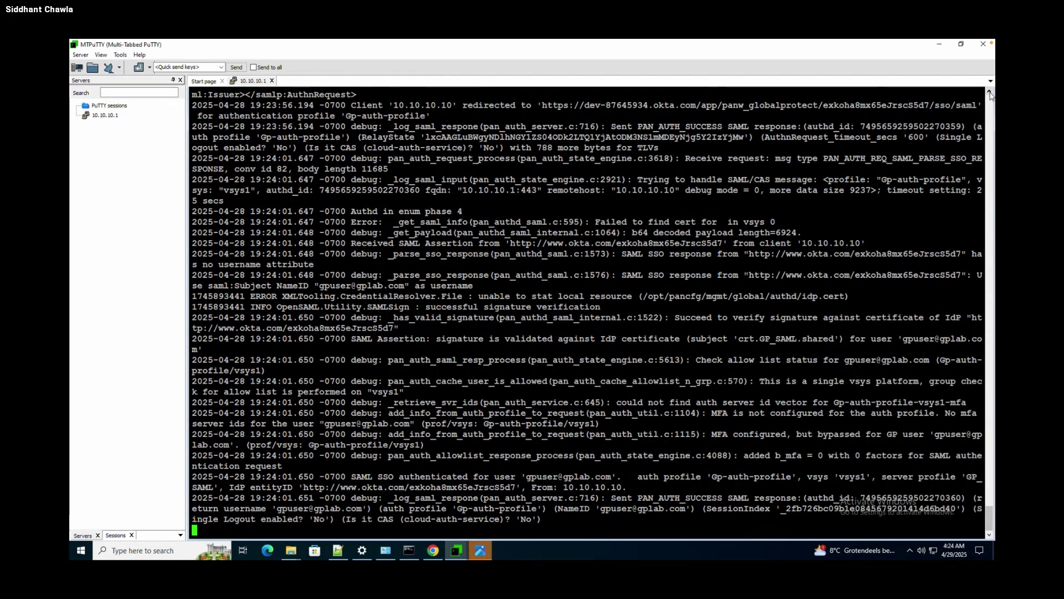
left_click(911, 552)
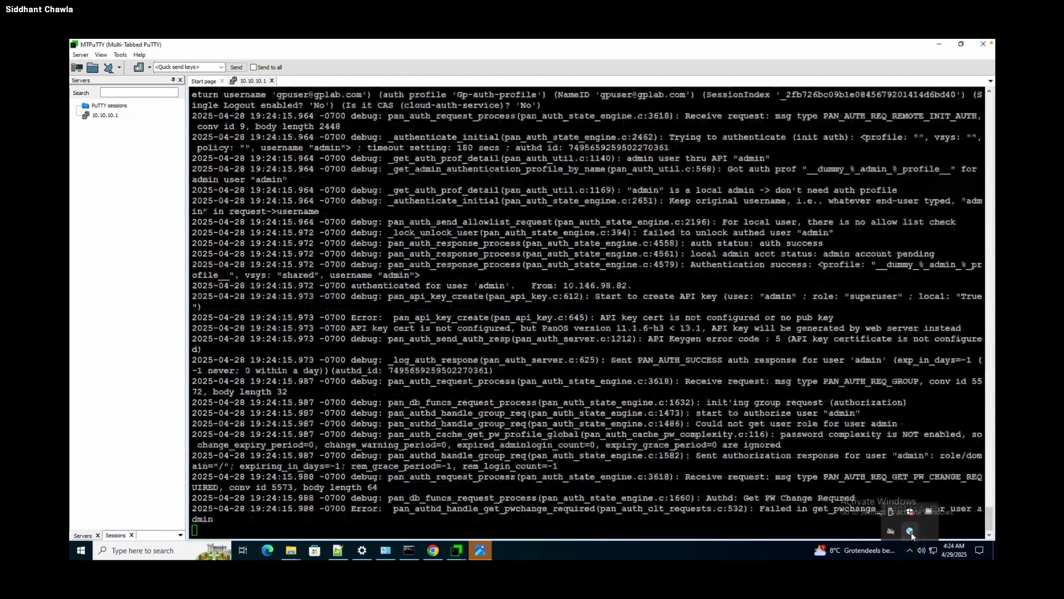
left_click(783, 510)
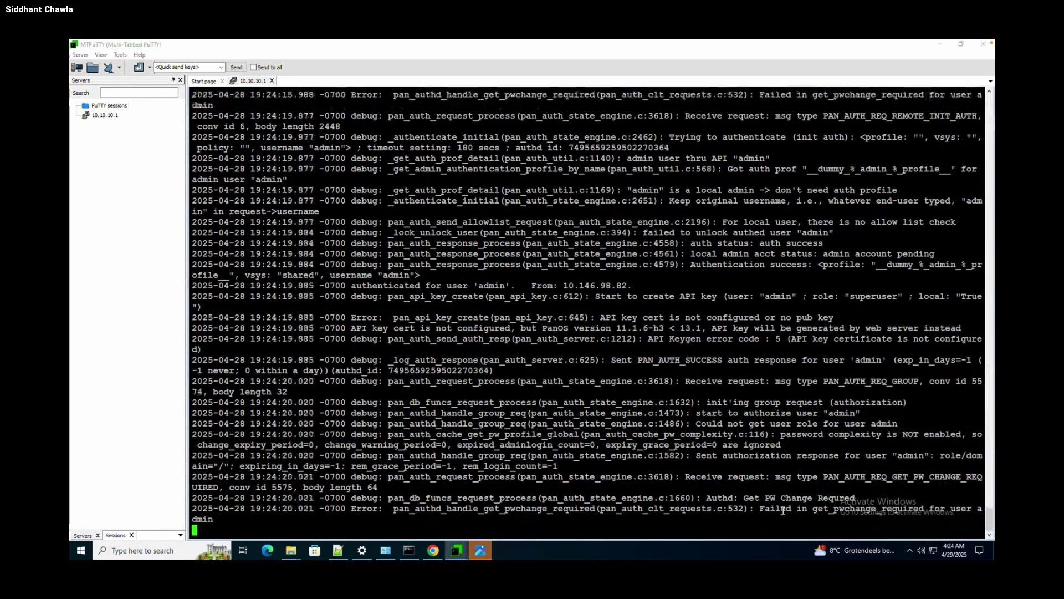
key("ctrl+c")
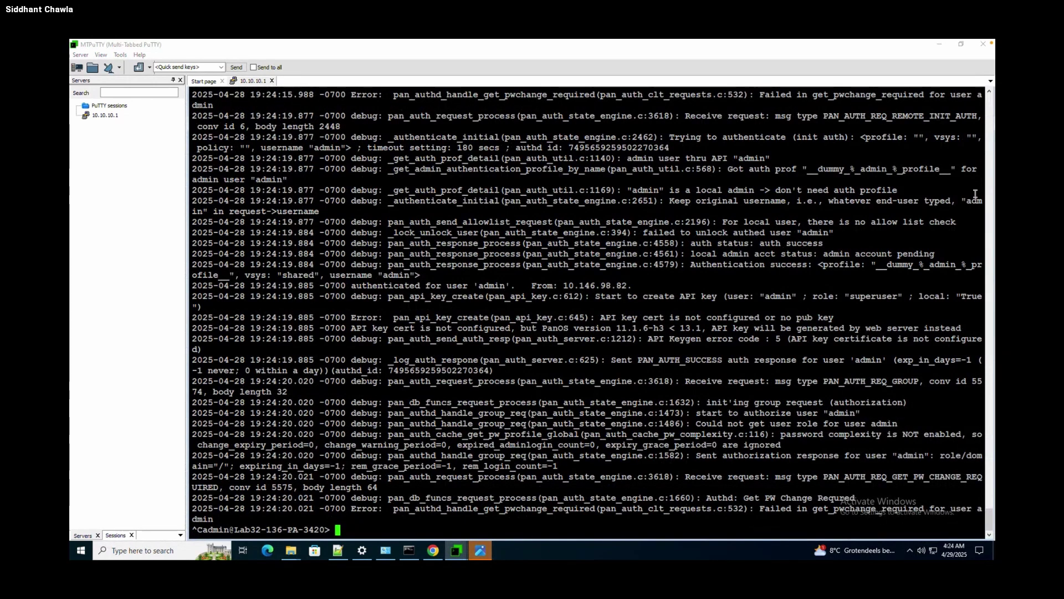
left_click(990, 91)
Scroll back to the first SAML request lines and select down to the log's end to copy it.
scroll(989, 93, "up", 6)
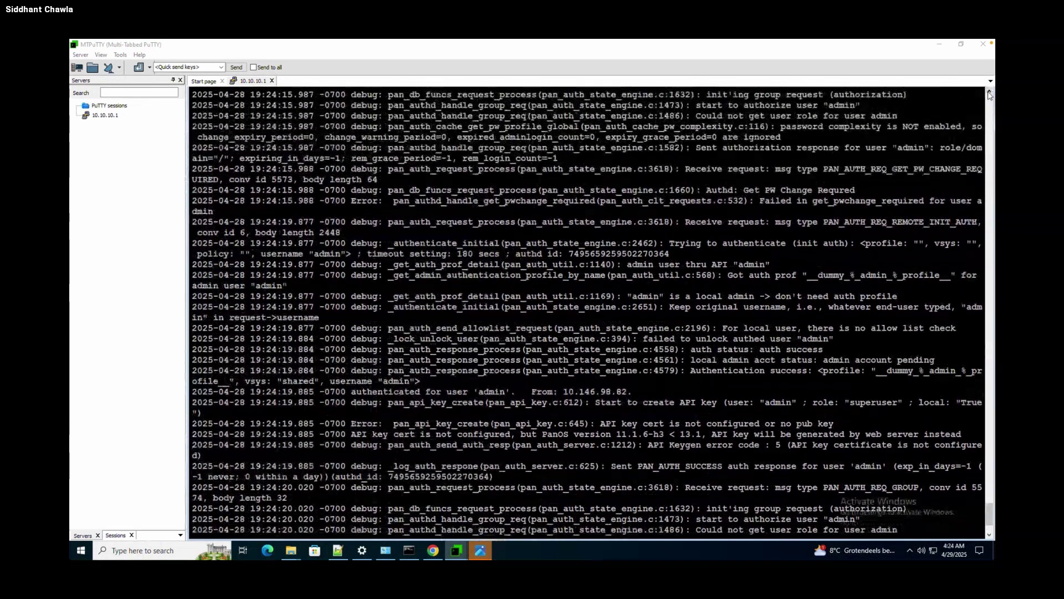
scroll(990, 93, "up", 9)
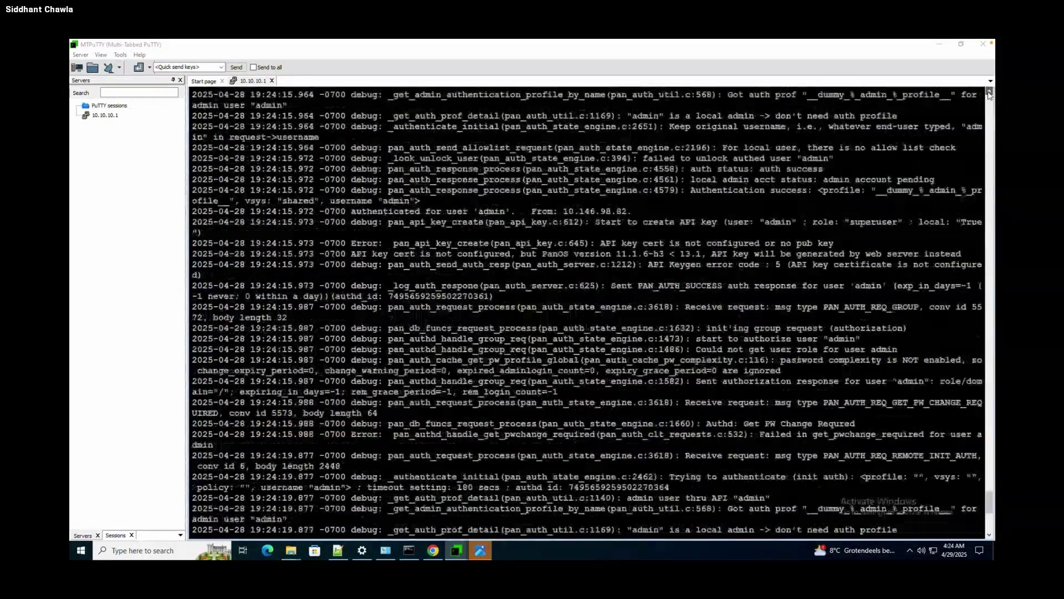
scroll(989, 94, "up", 8)
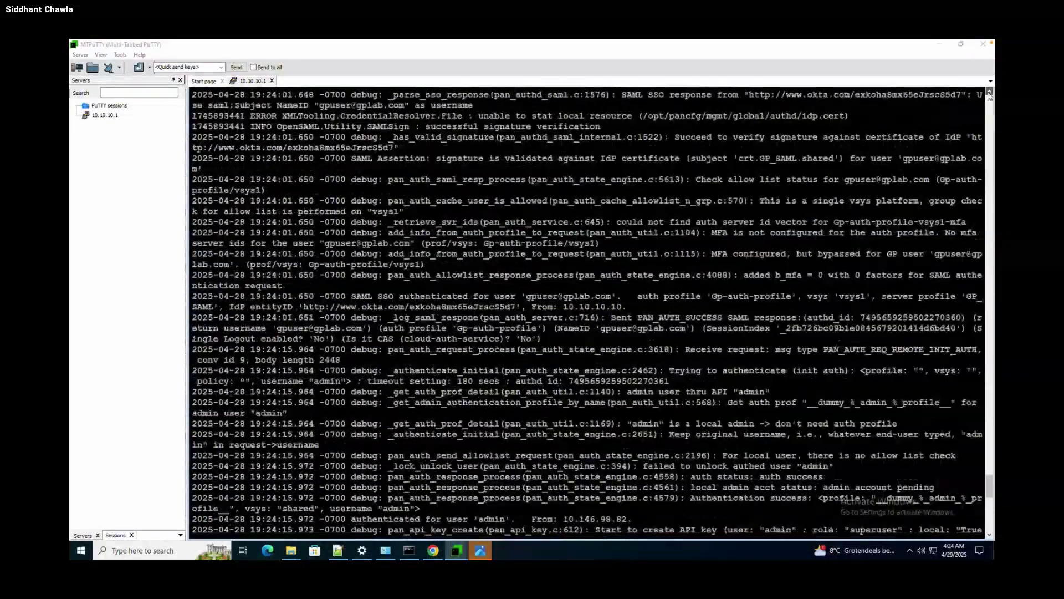
scroll(990, 94, "up", 5)
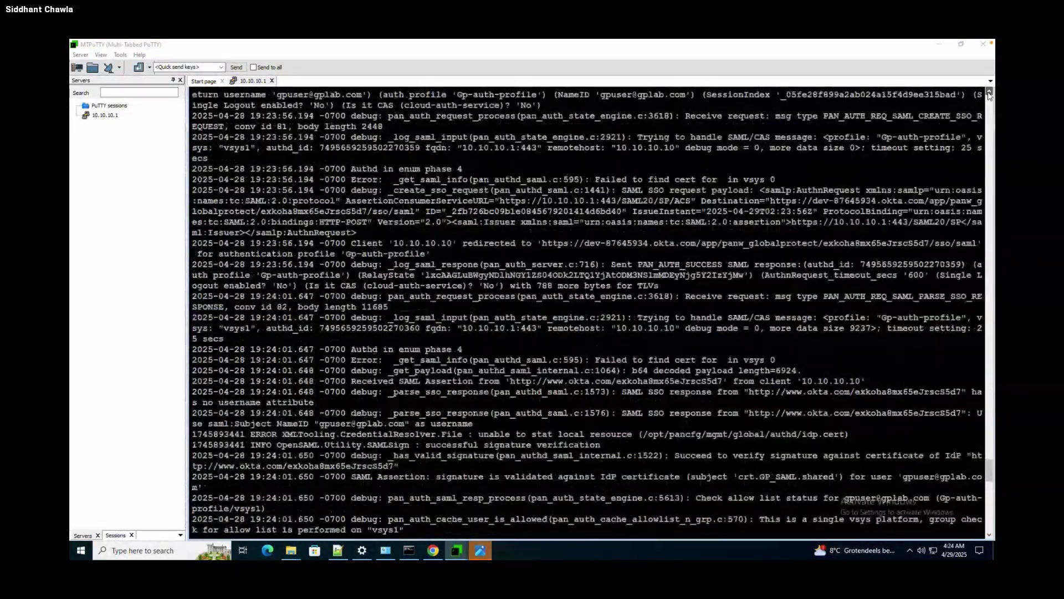
scroll(989, 95, "up", 10)
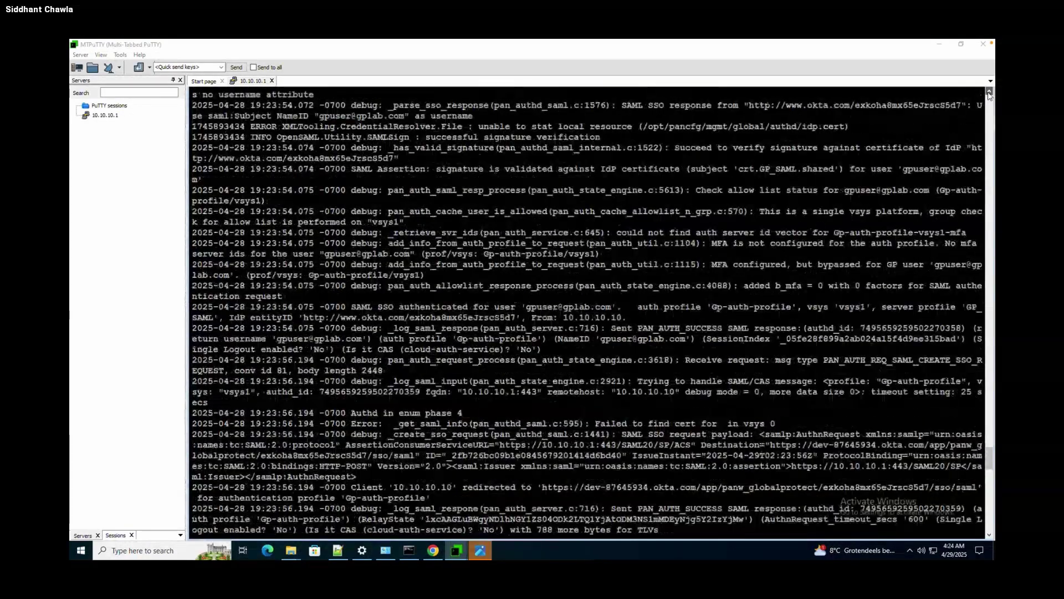
scroll(990, 94, "up", 8)
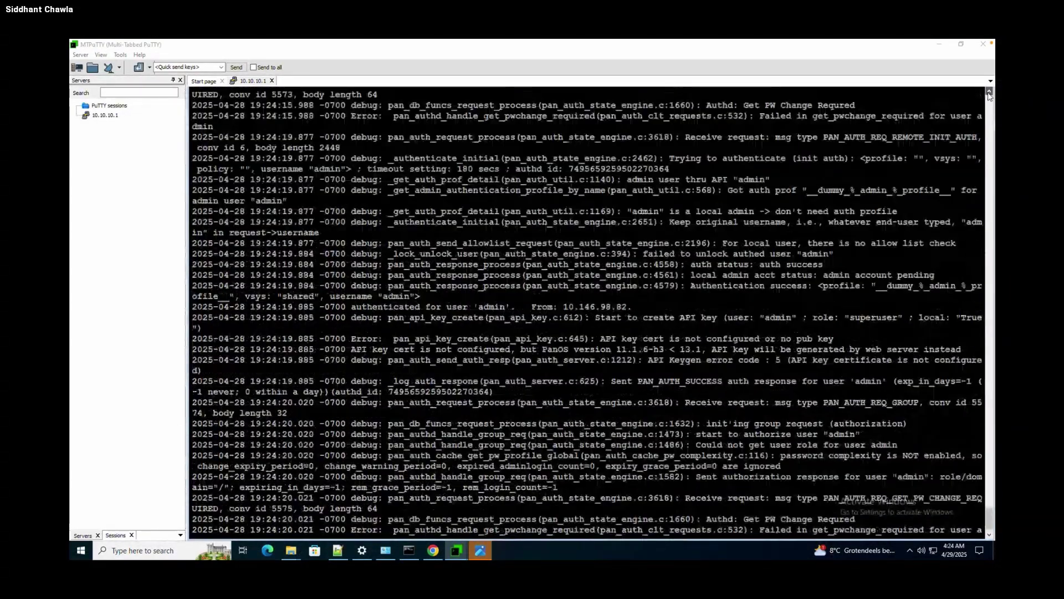
scroll(989, 96, "up", 5)
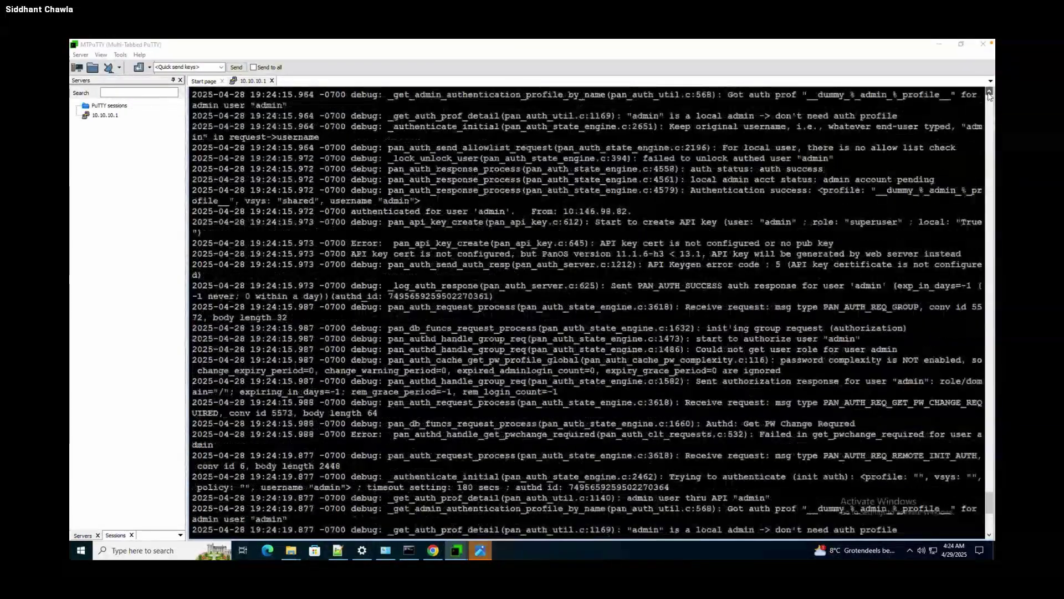
scroll(990, 95, "up", 3)
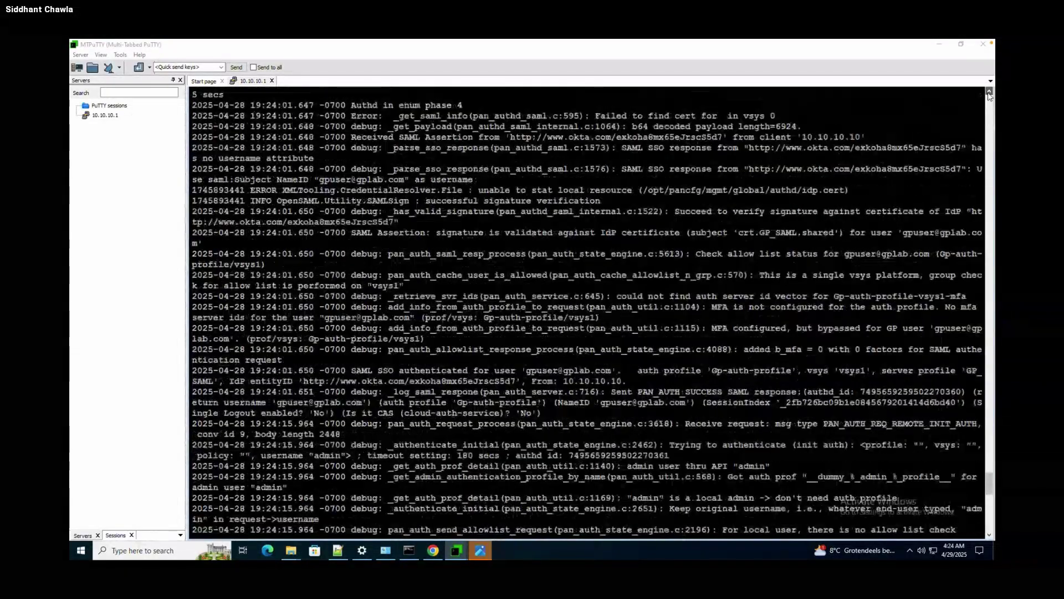
scroll(990, 95, "up", 9)
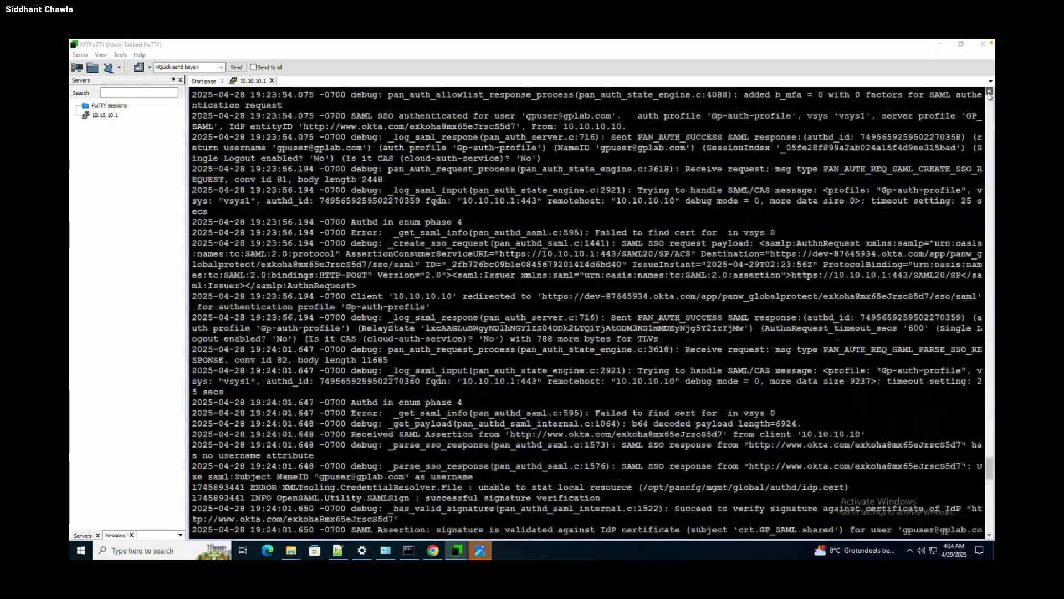
scroll(989, 95, "up", 11)
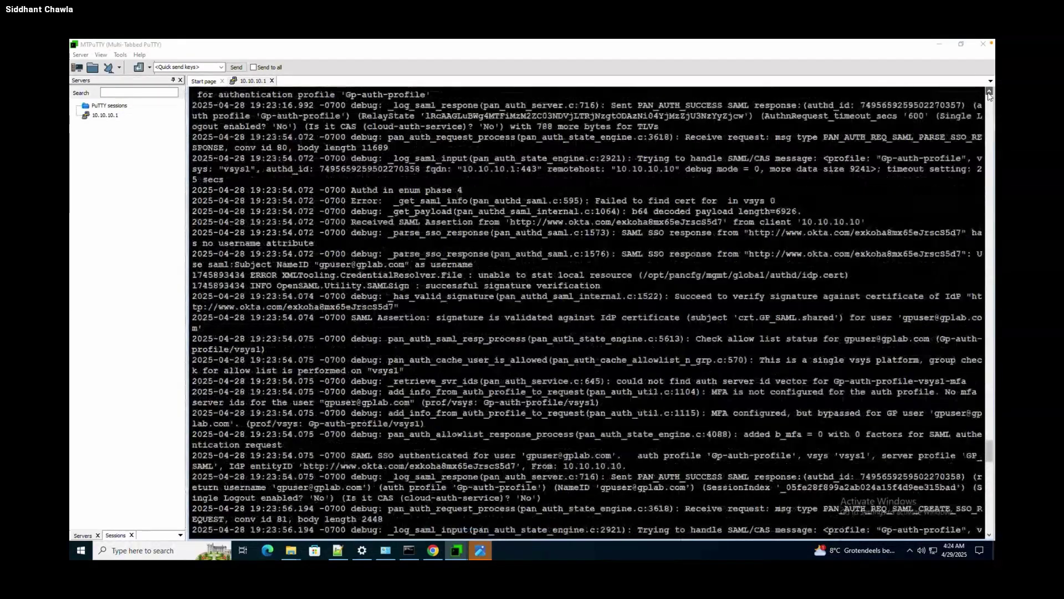
scroll(990, 95, "up", 2)
scroll(989, 95, "up", 7)
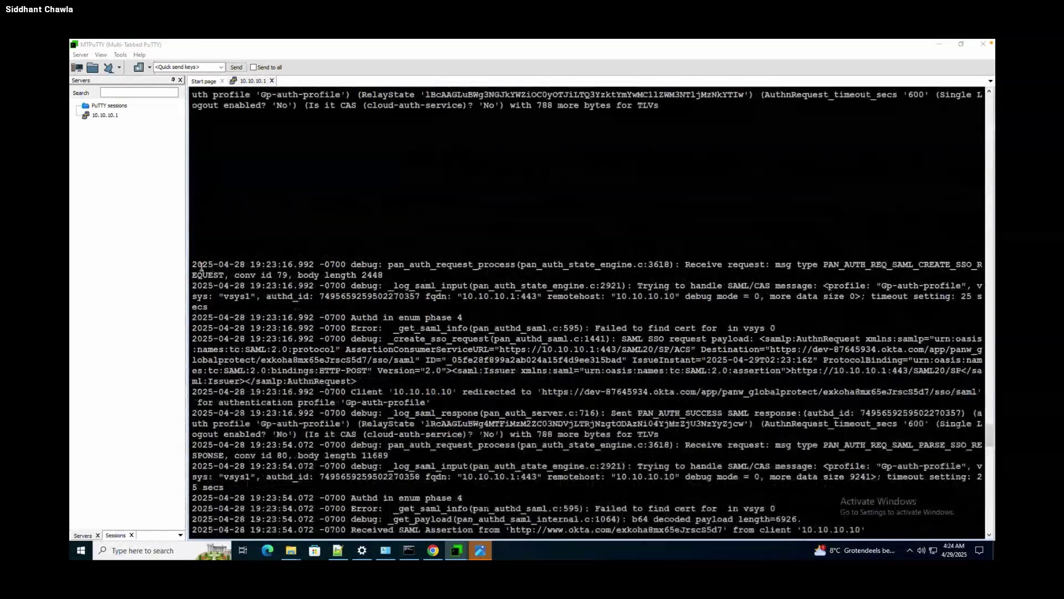
left_click_drag(205, 283, 421, 520)
Create a new blank Notepad++ document, new 3, for the log.
key("ctrl+c")
type("a")
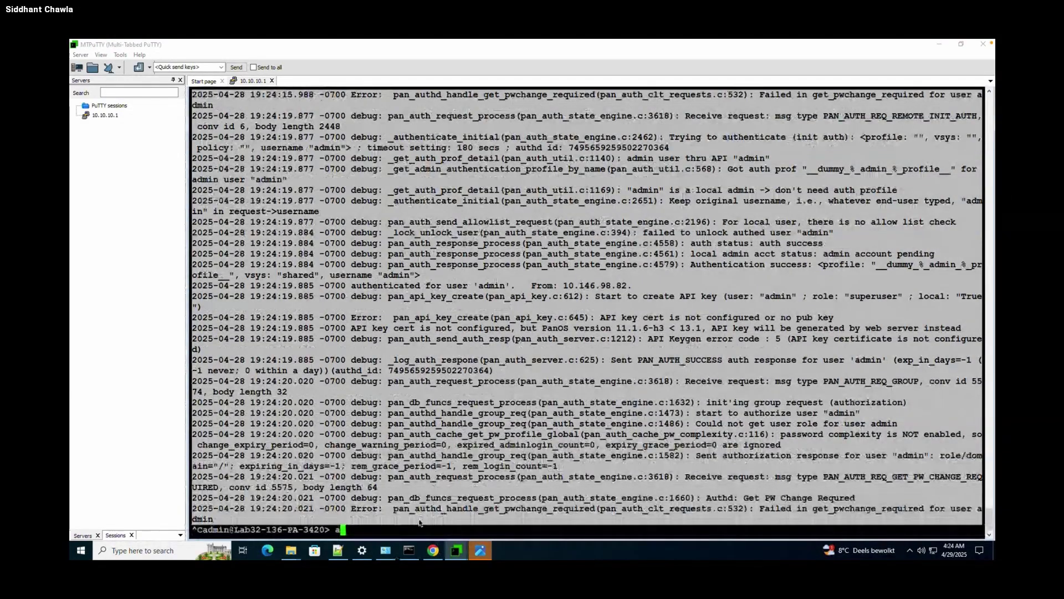
left_click(338, 550)
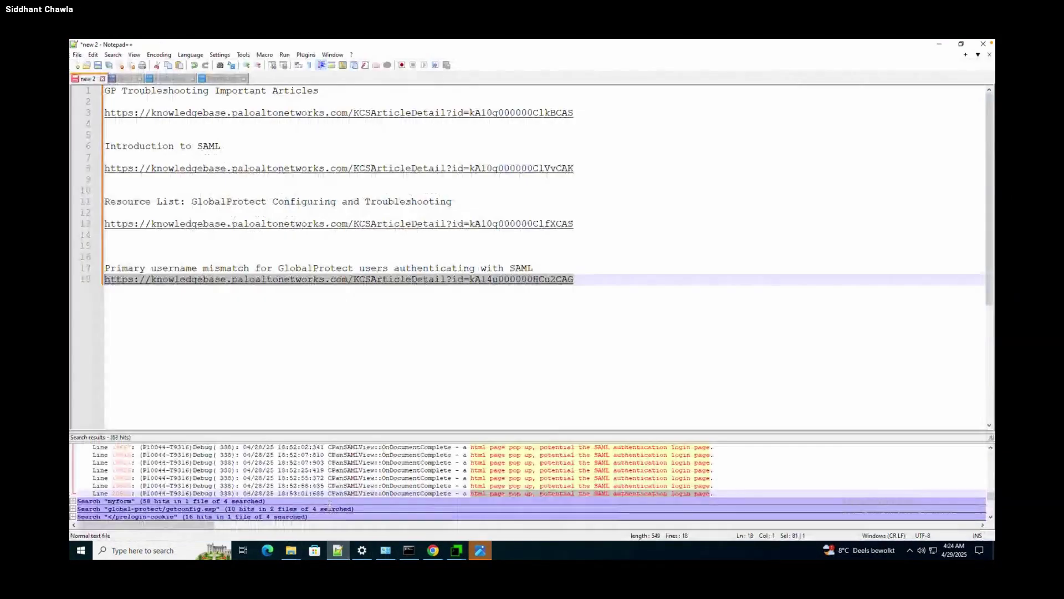
left_click(77, 55)
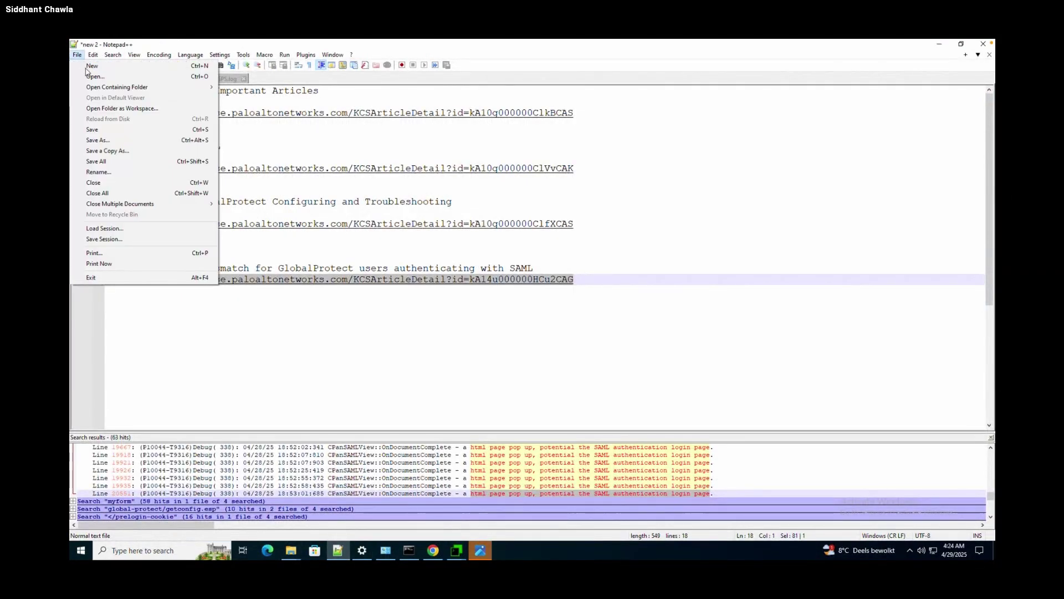
left_click(89, 66)
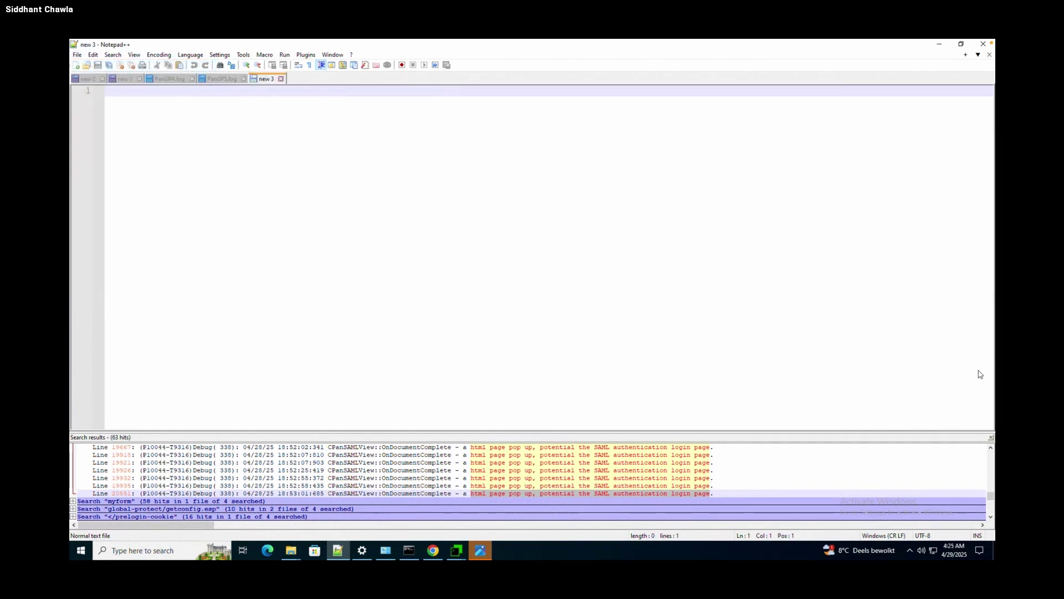
Hide the old Search results, paste the 107-line authd log, and view it from the top.
left_click(991, 438)
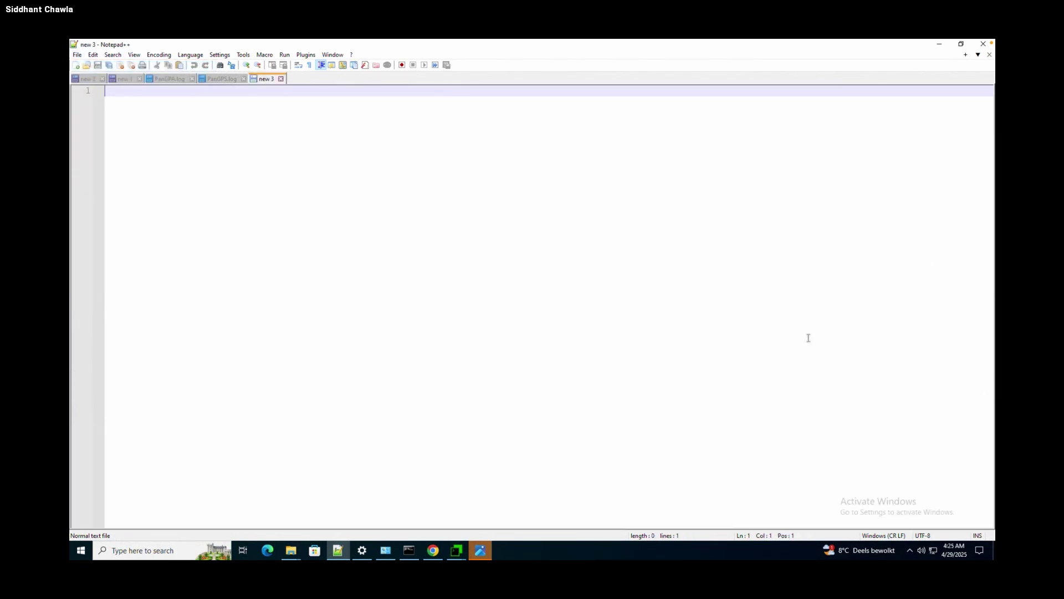
key("ctrl+v")
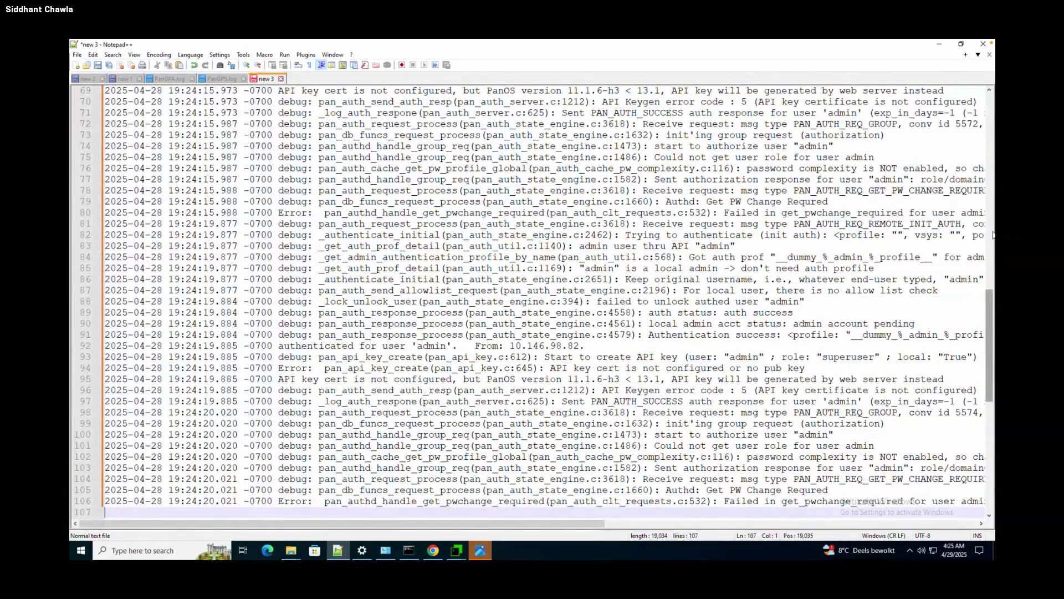
left_click(992, 236)
scroll(992, 235, "up", 10)
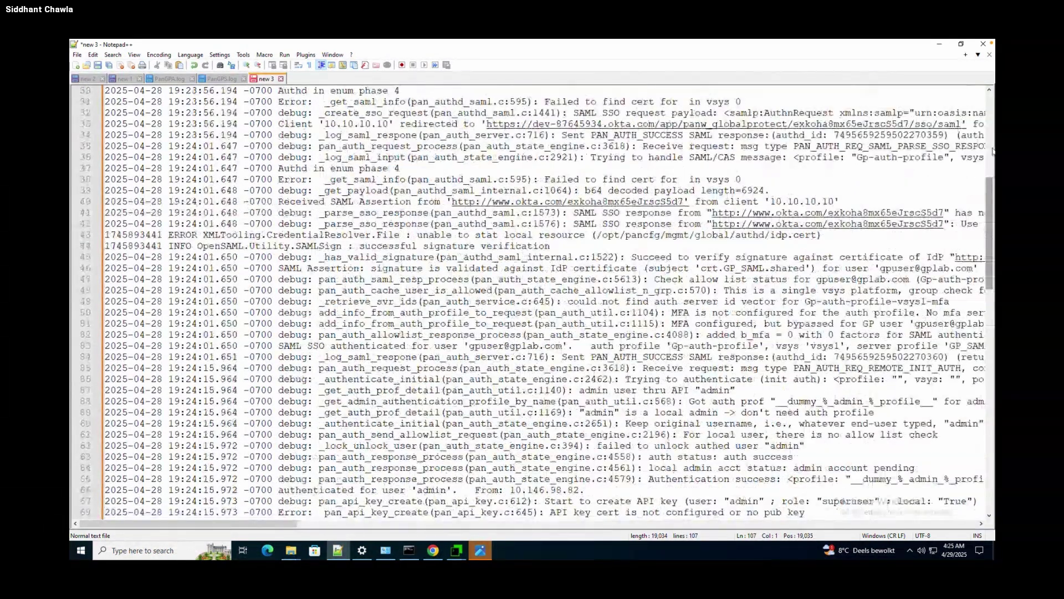
scroll(993, 147, "up", 10)
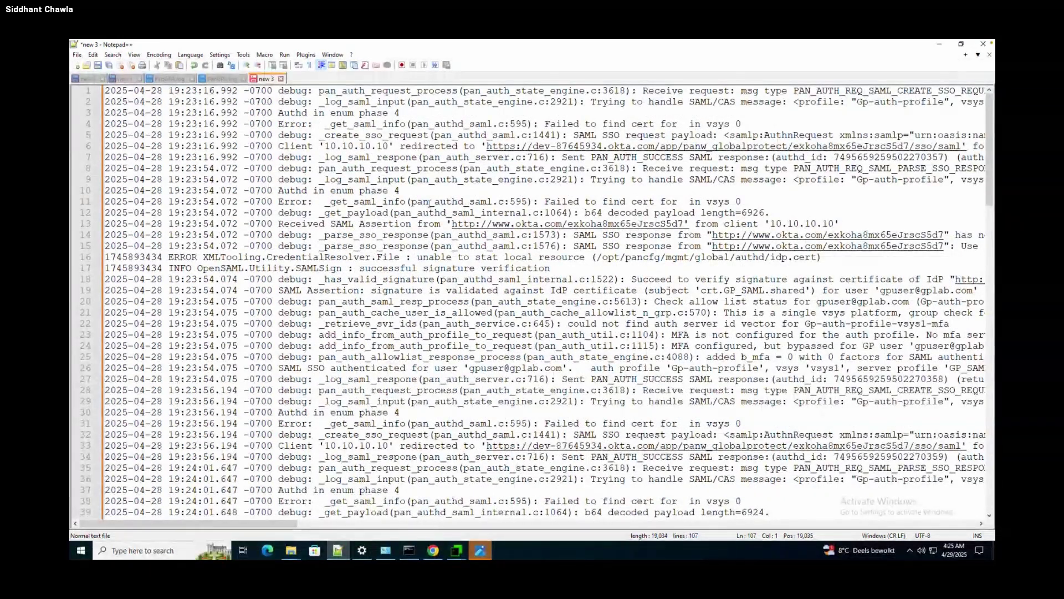
Copy PAN_AUTH_REQ_SAML_CREATE_SSO_REQUEST from the Authd log text box on slide 11.
key("ctrl+Left")
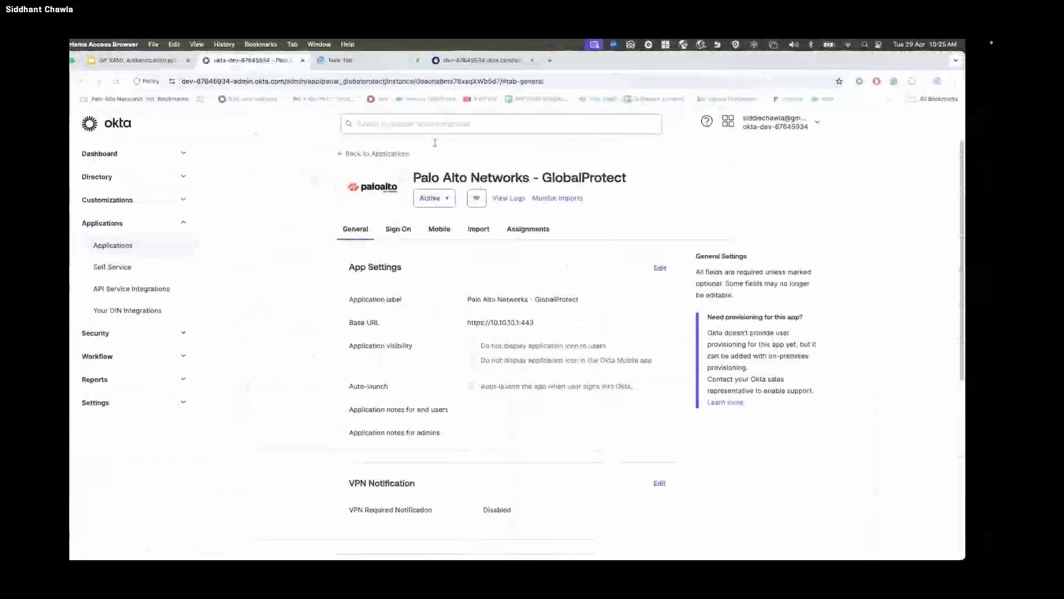
left_click(140, 62)
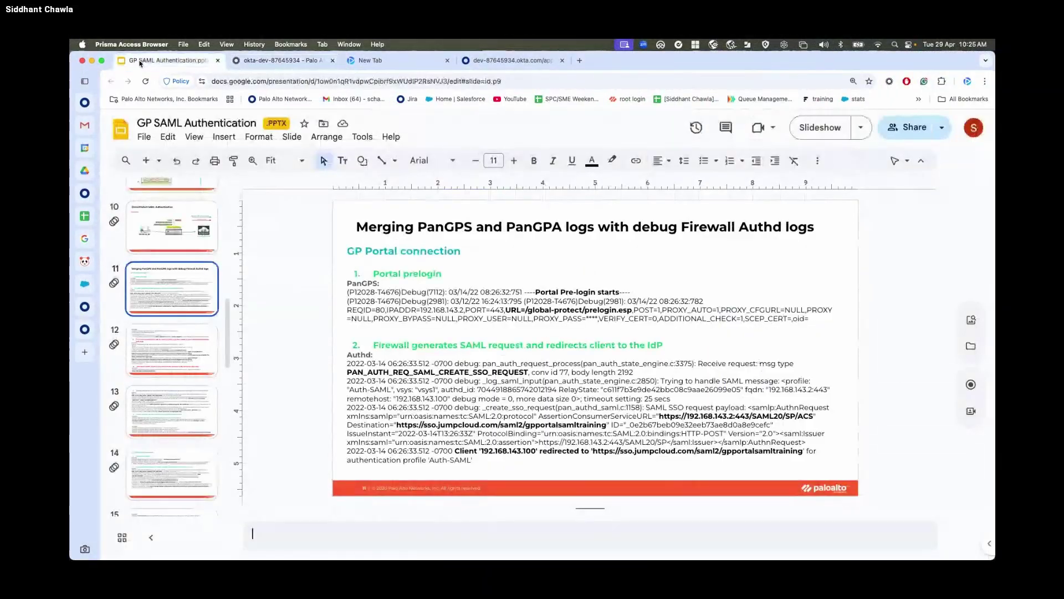
key("ctrl+Right")
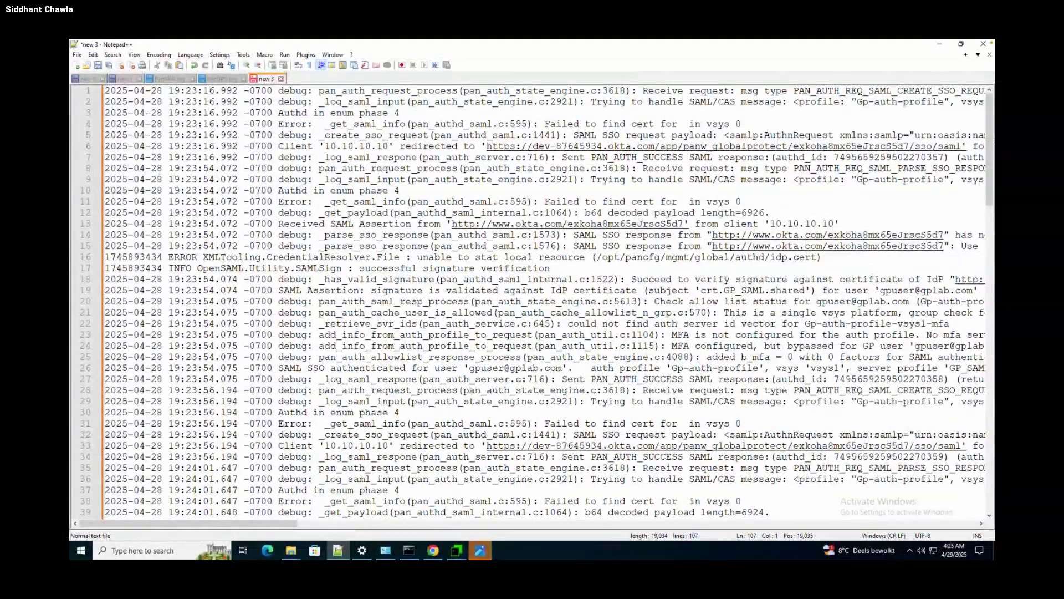
left_click_drag(986, 117, 992, 161)
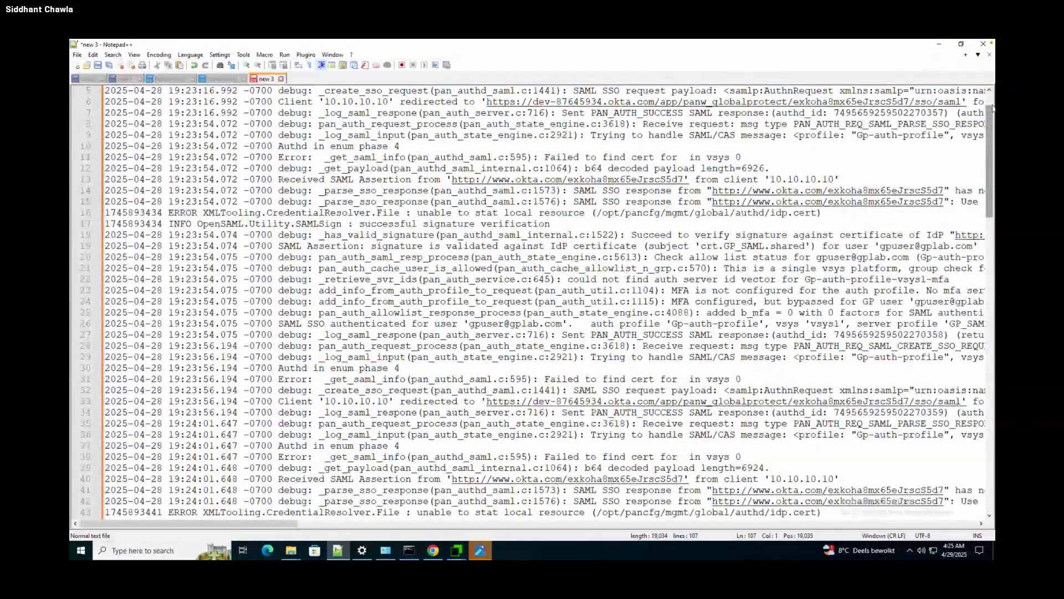
key("super+Tab")
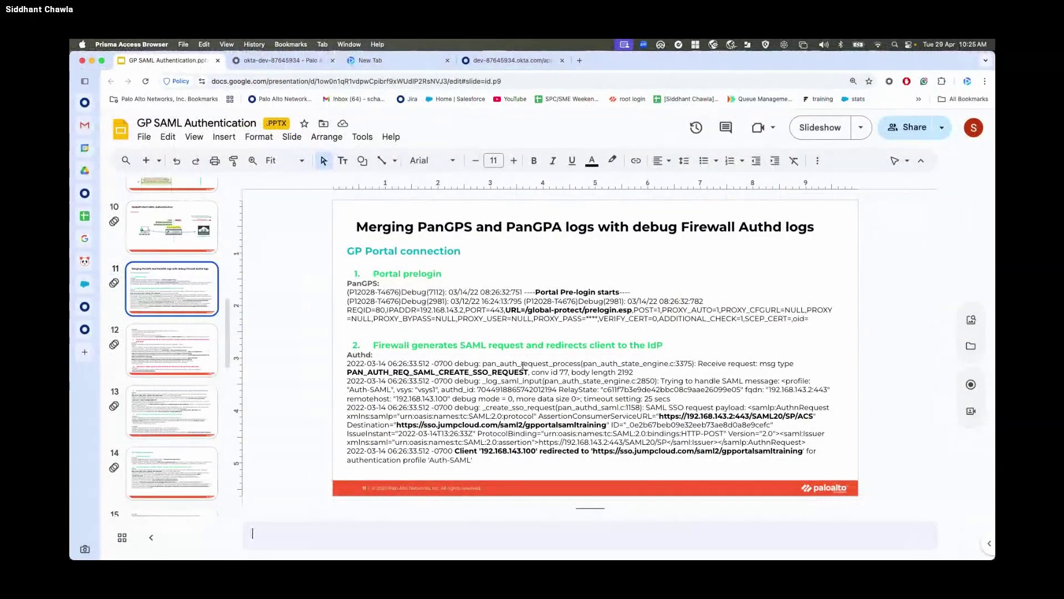
left_click(525, 371)
left_click_drag(525, 372, 343, 373)
key("ctrl+c")
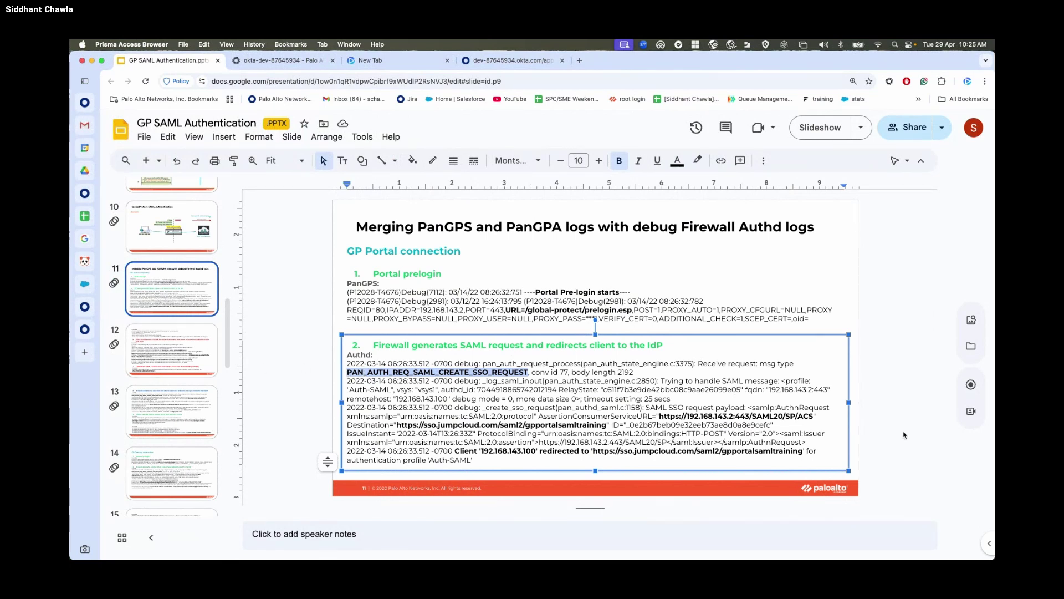
key("ctrl+Right")
Find all PAN_AUTH_REQ_SAML_CREATE_SSO_REQUEST hits, compare lines 1 and 28, then close the results.
key("ctrl+f")
key("ctrl+v")
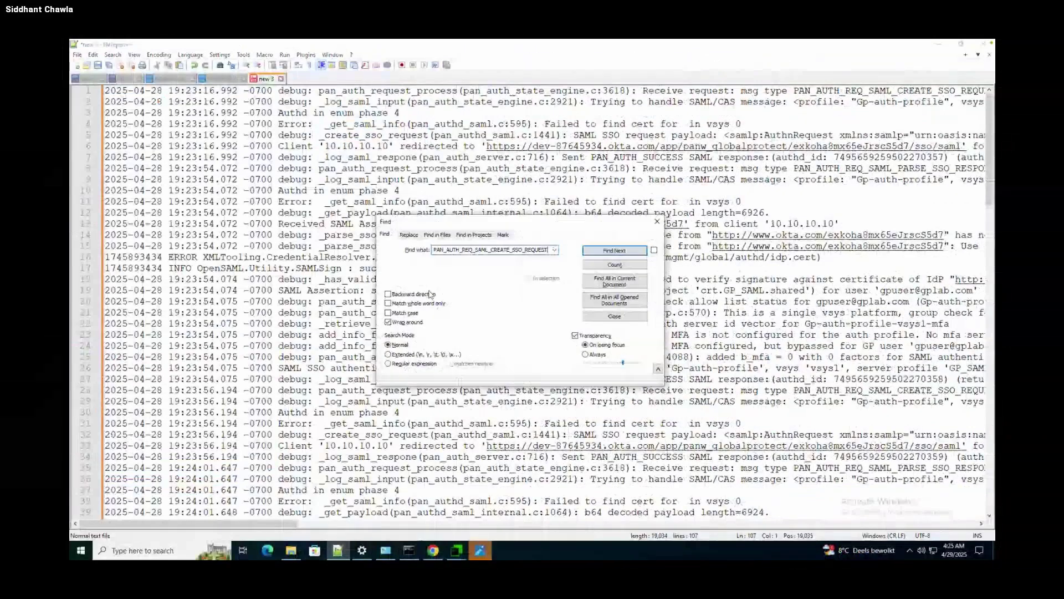
left_click(634, 285)
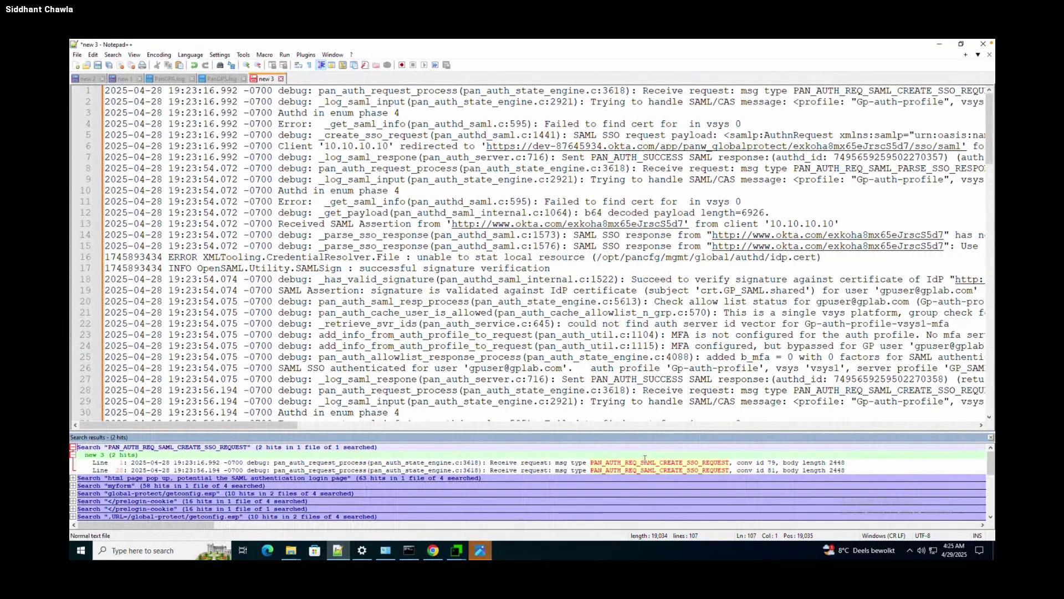
left_click(645, 462)
left_click(649, 470)
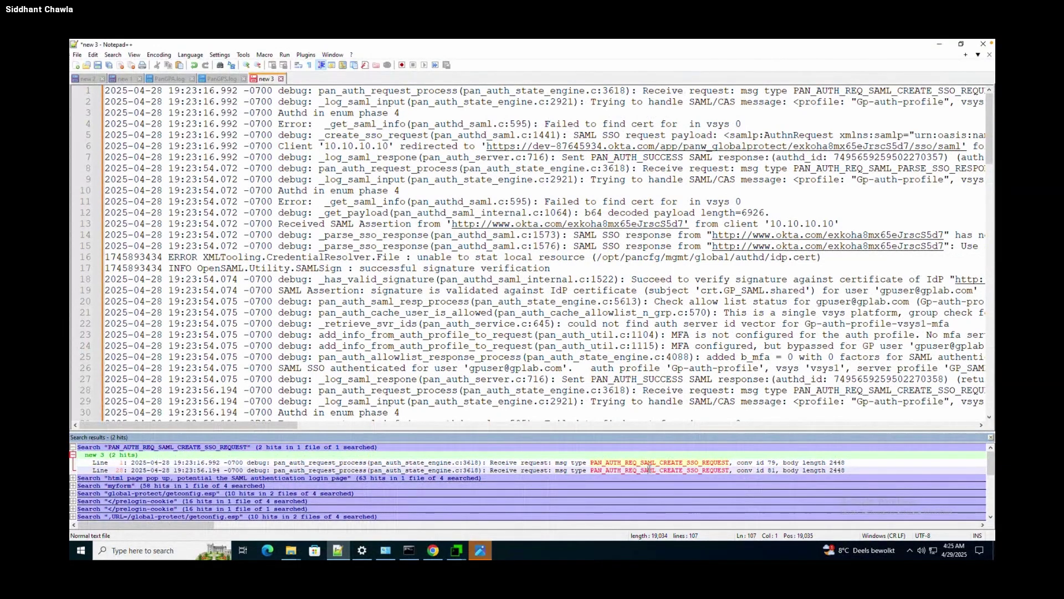
left_click(660, 462)
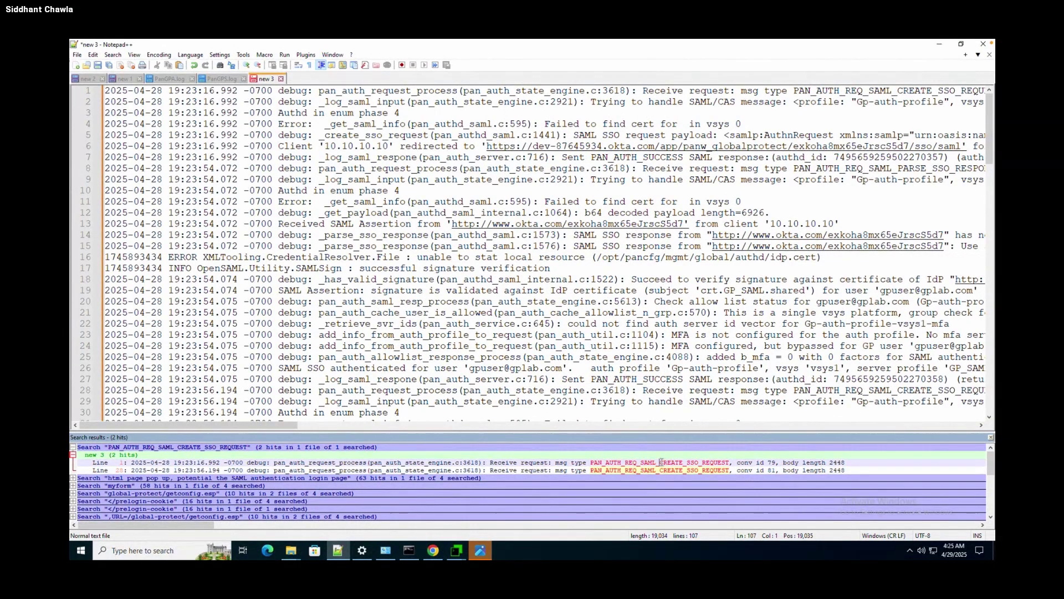
left_click(604, 470)
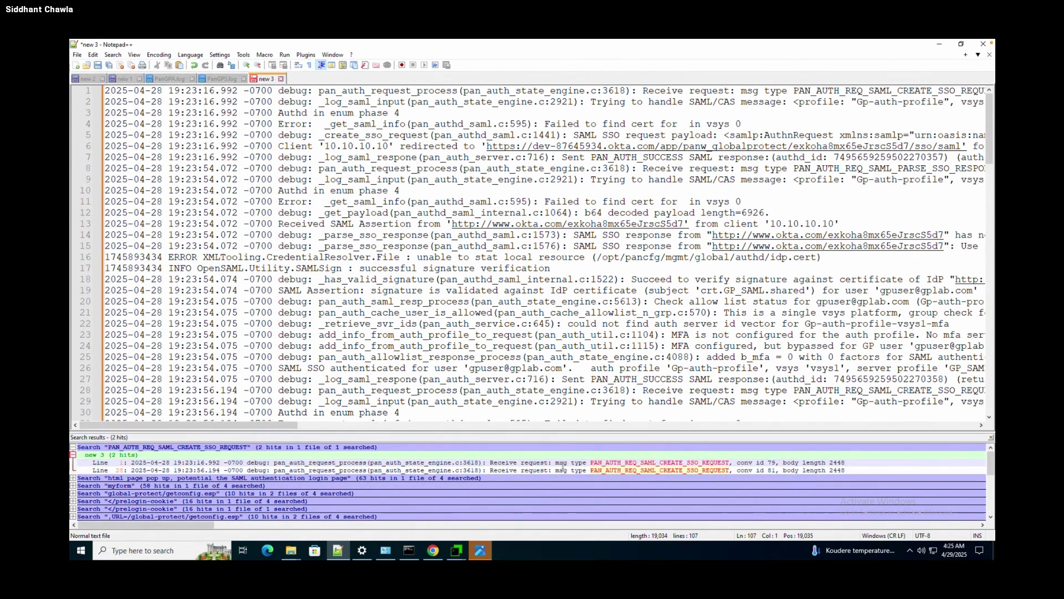
left_click(563, 464)
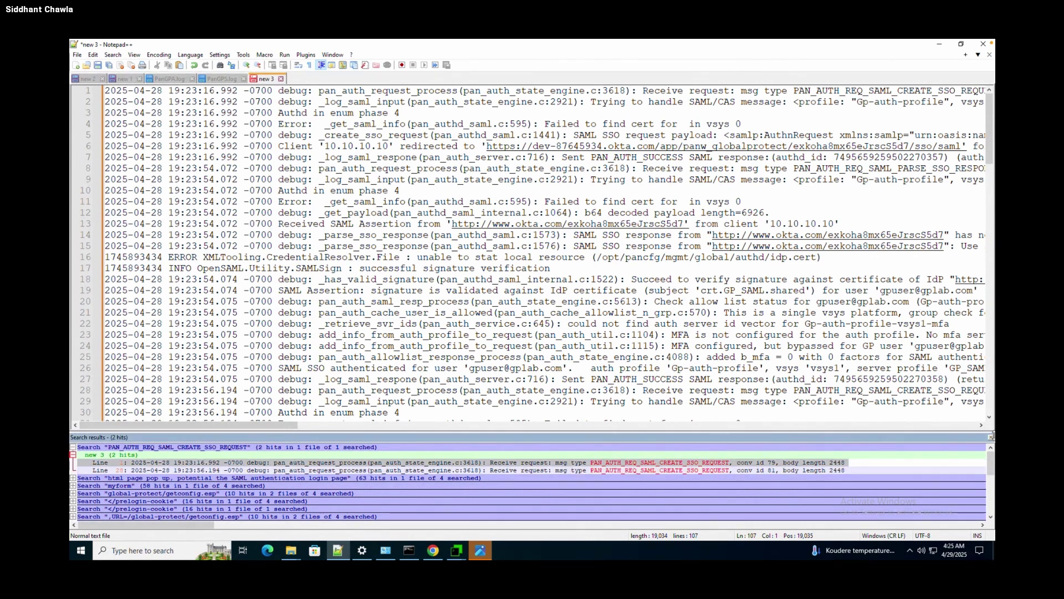
scroll(991, 466, "down", 5)
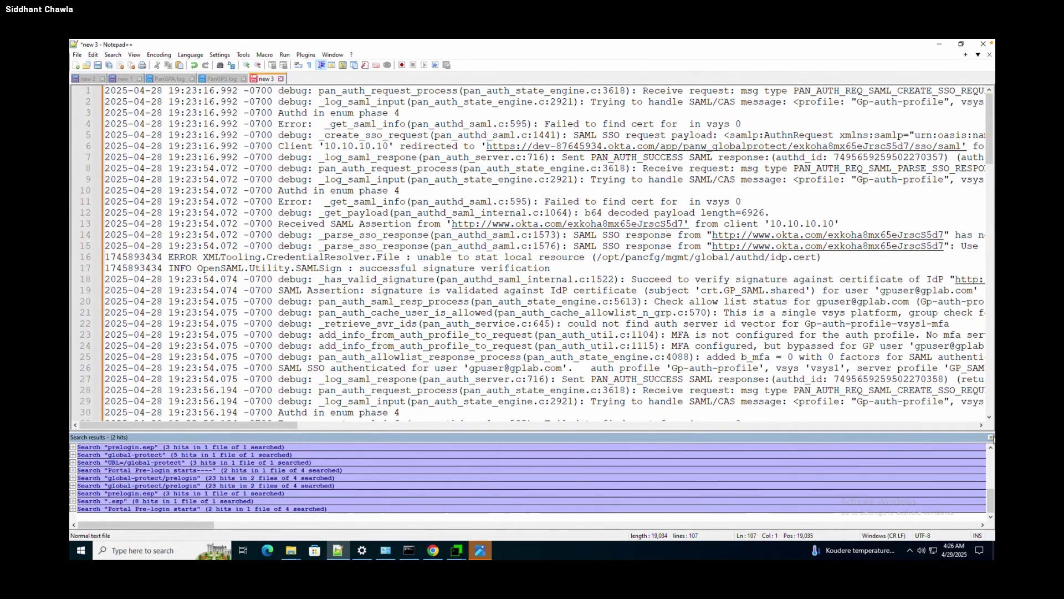
left_click(992, 437)
List all four add_info_from_auth_profile_to_request matches in the authd log.
left_click(522, 346)
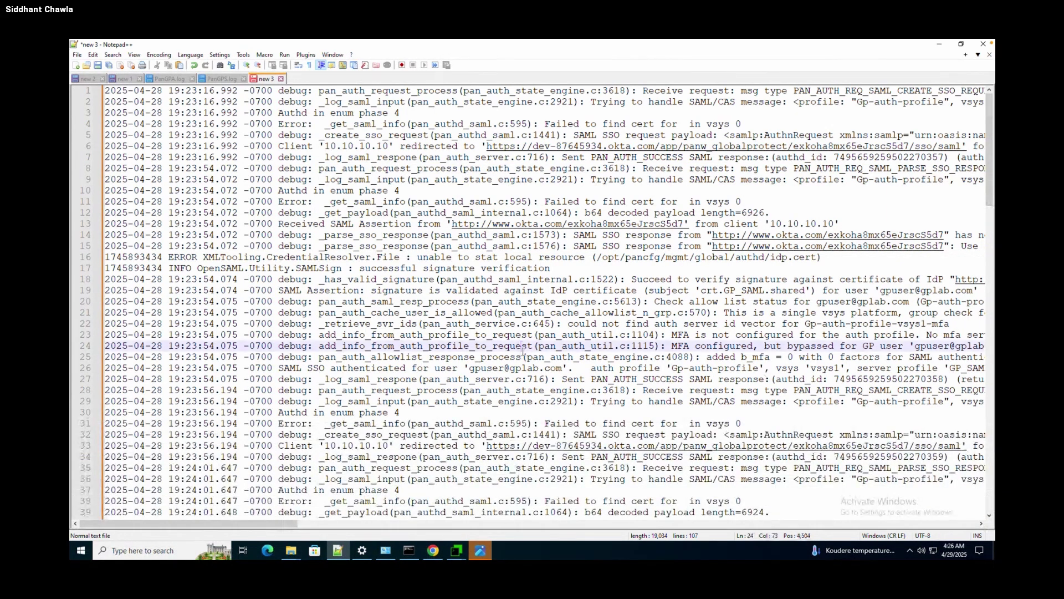
double_click(523, 347)
key("ctrl+f")
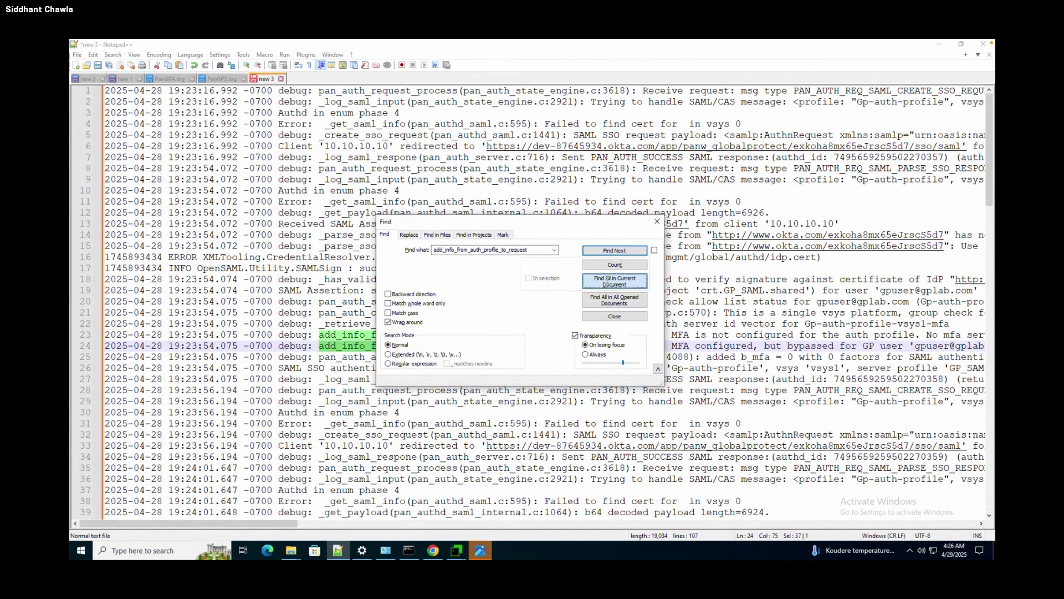
left_click(616, 285)
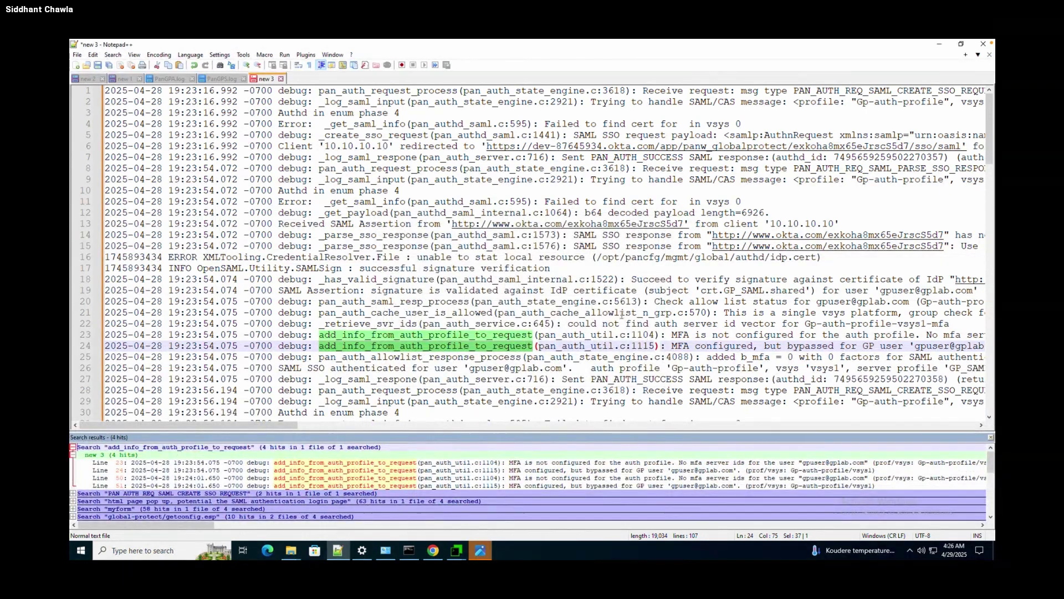
left_click(621, 313)
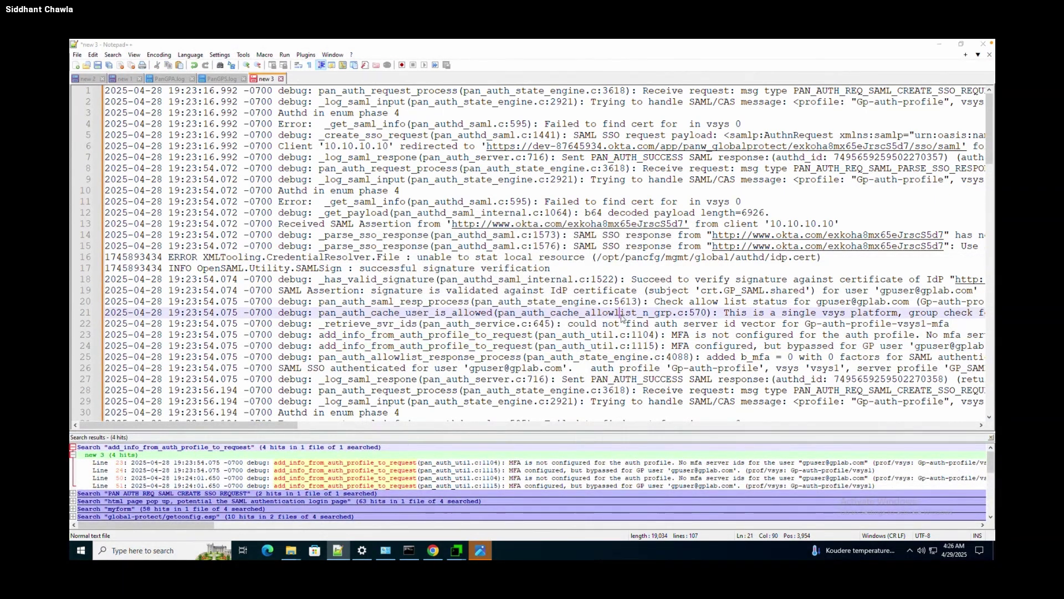
List the two PAN_AUTH_REQ_SAML_CREATE_SSO_REQUEST matches again and select the term on line 1.
key("ctrl+f")
key("ctrl+v")
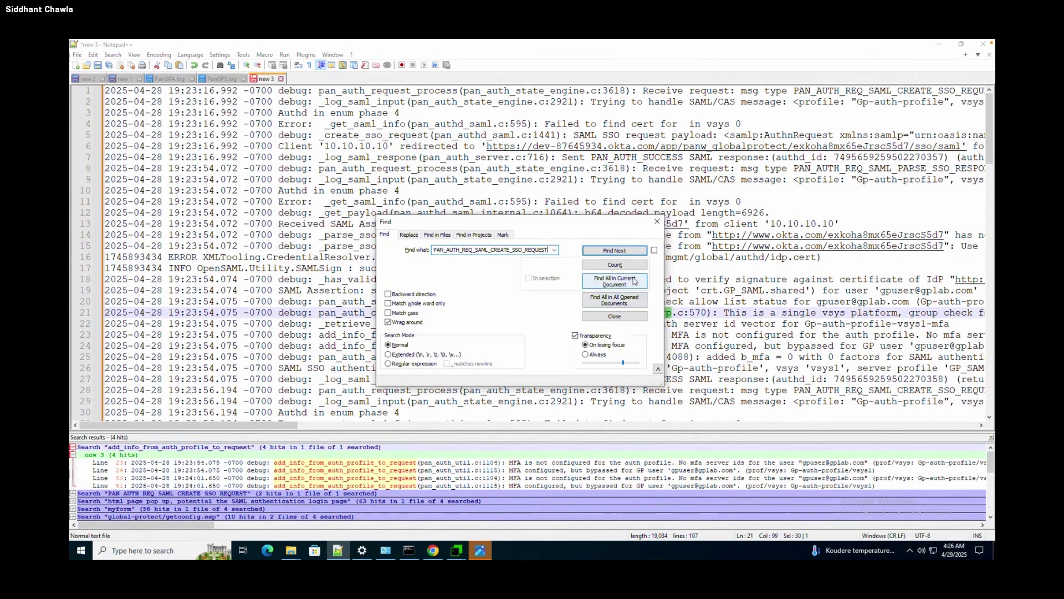
left_click(636, 281)
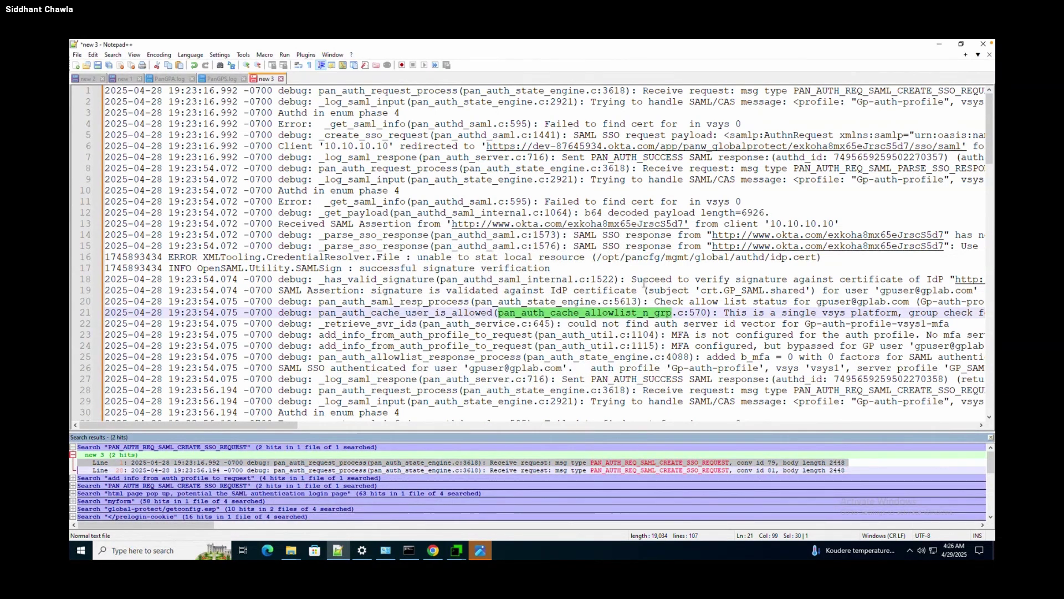
scroll(644, 283, "right", 3)
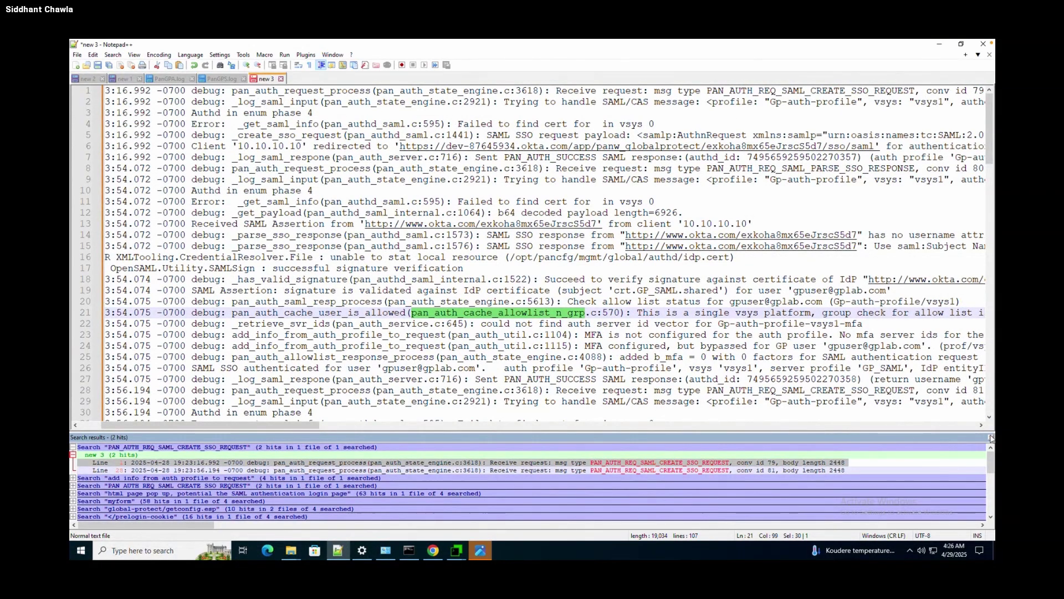
left_click_drag(707, 90, 918, 87)
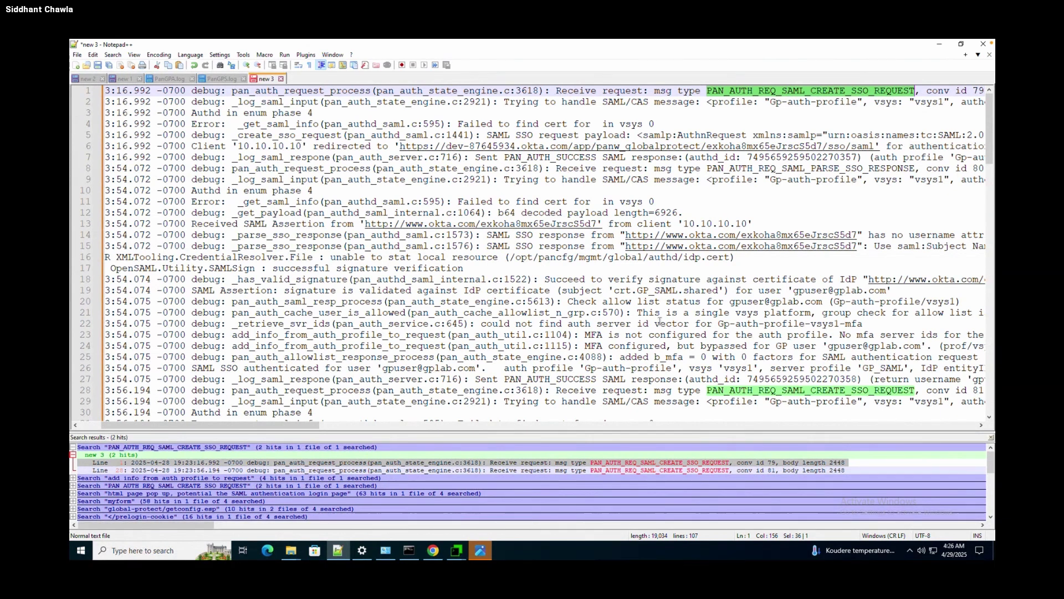
key("ctrl+Left")
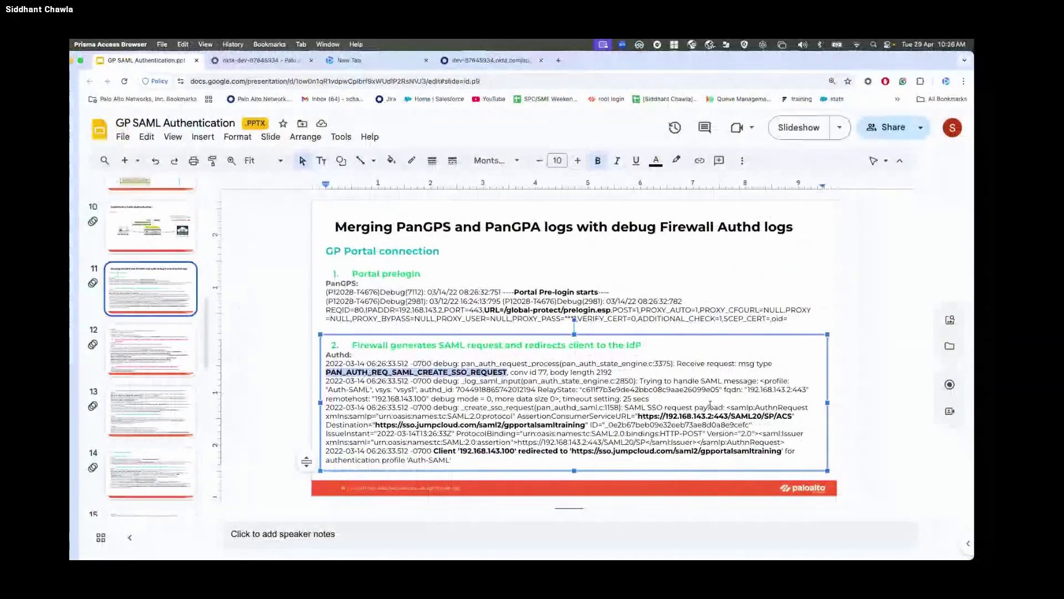
key("ctrl+Right")
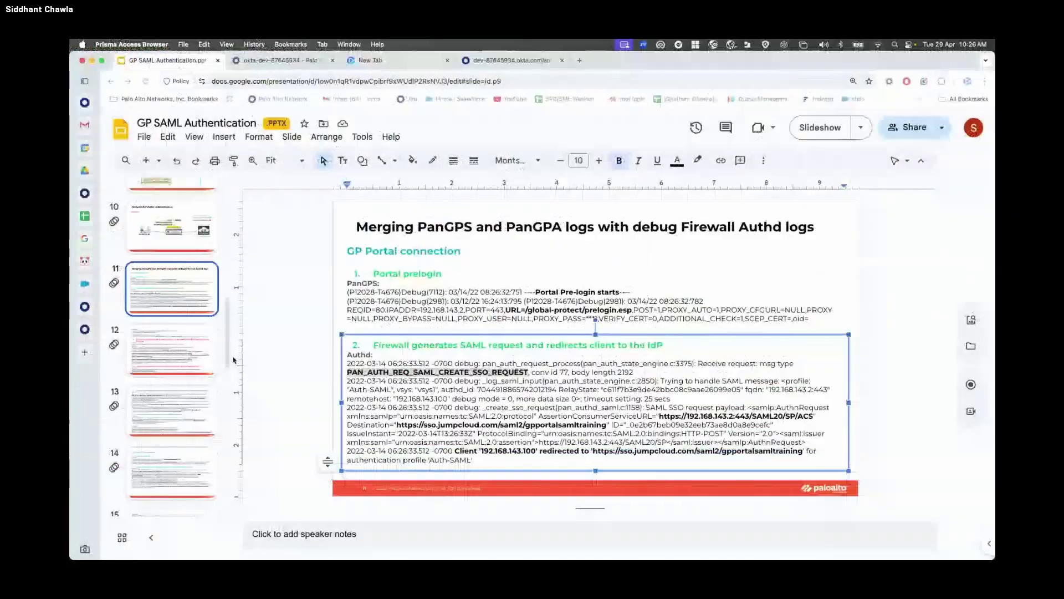